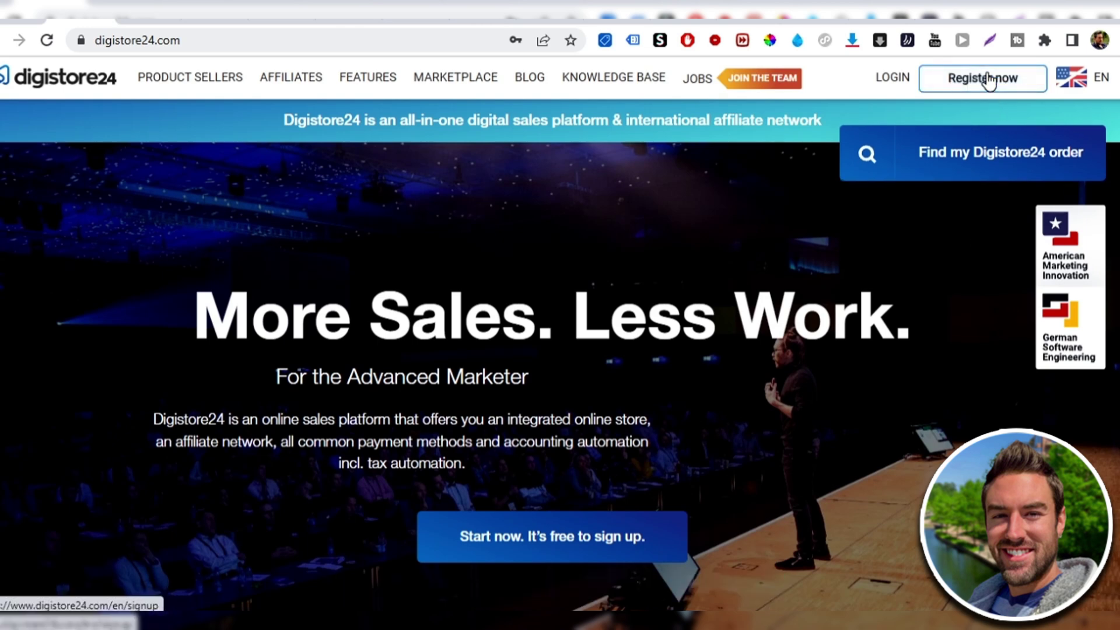
Start Digistore24 registration and choose the affiliate-only signup option.
click(934, 88)
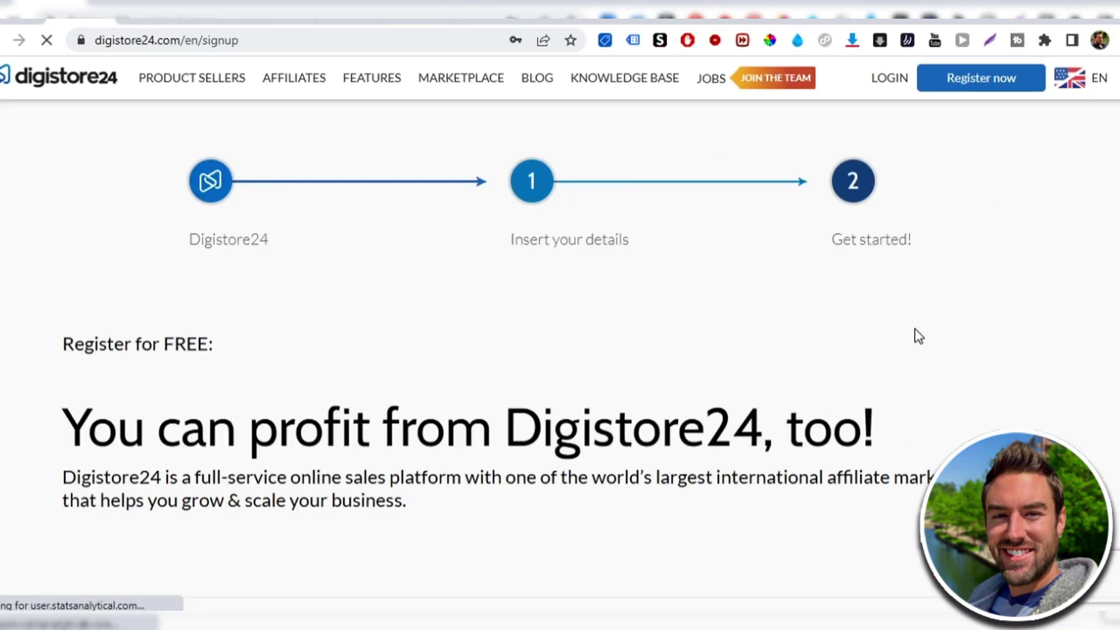
scroll(442, 309, down, 5)
scroll(442, 310, down, 3)
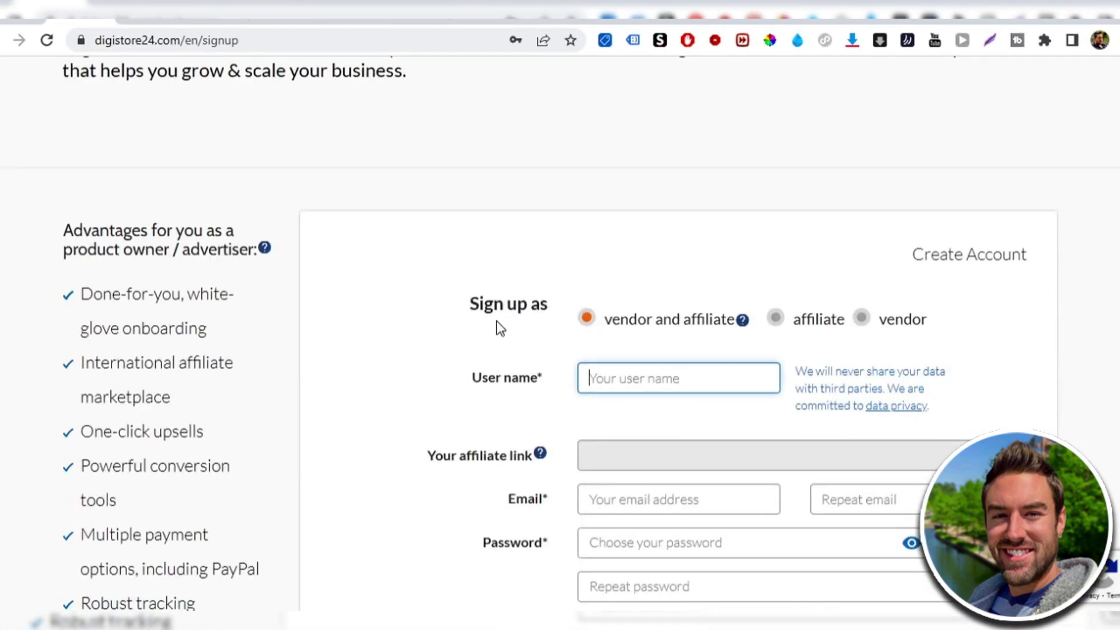
click(819, 320)
Browse the marketplace's 720 products, led by The Ultimate Keto Meal Plan, and its category list.
scroll(477, 289, down, 3)
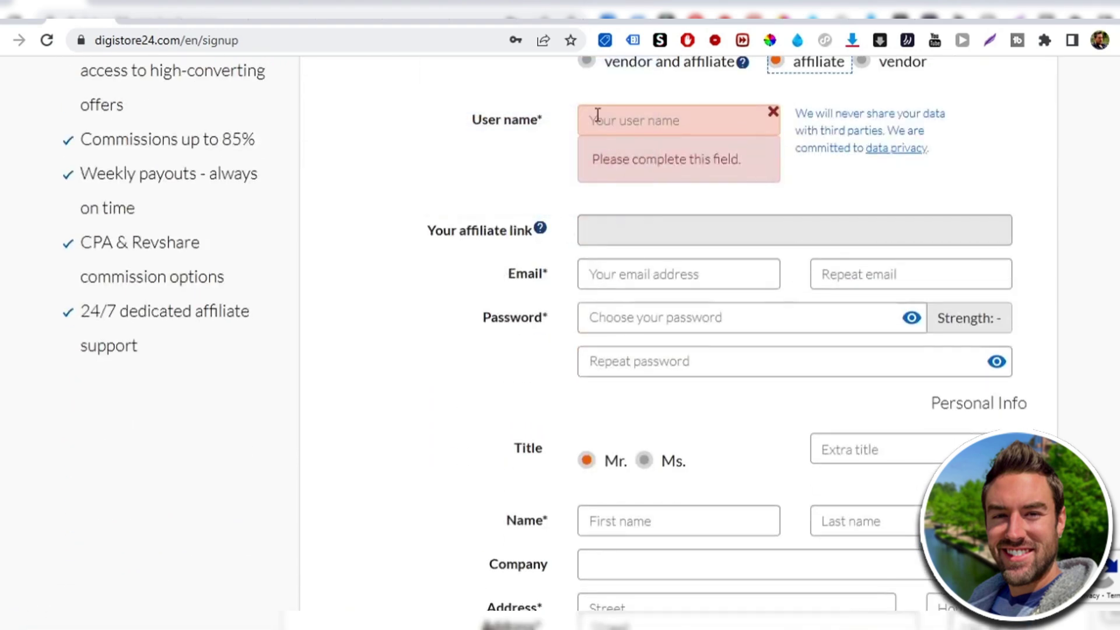
scroll(510, 165, down, 10)
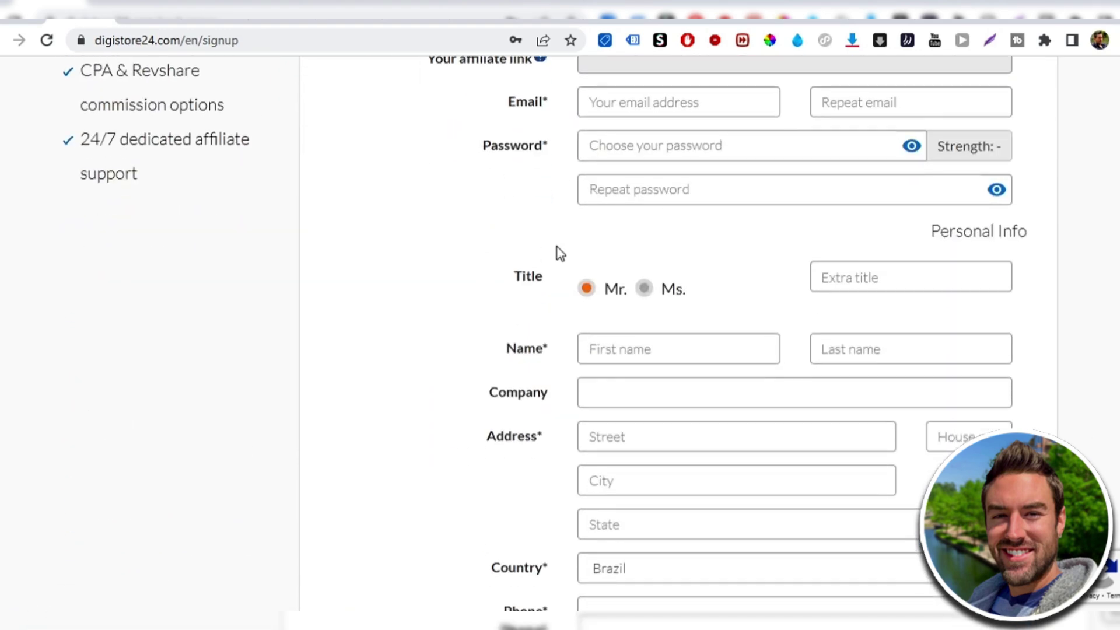
scroll(405, 382, up, 15)
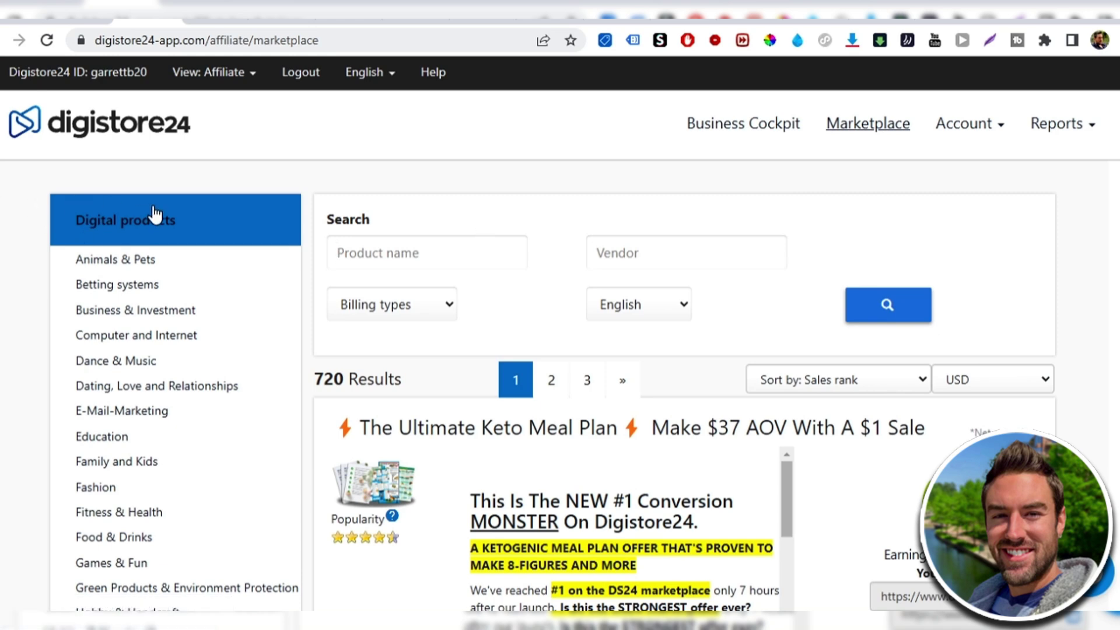
scroll(155, 214, down, 1)
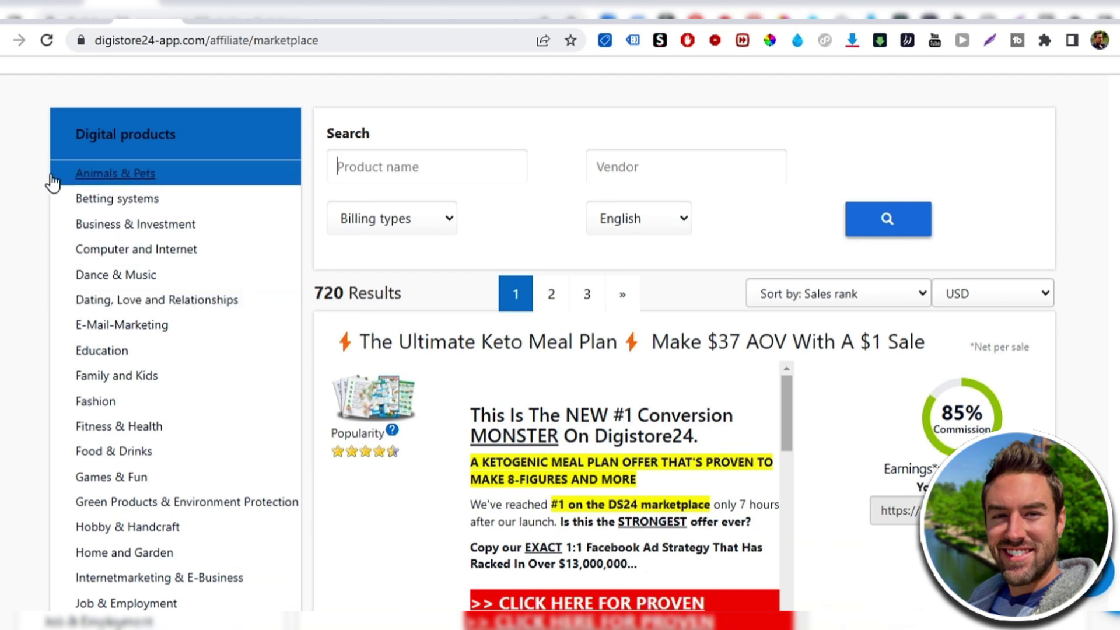
scroll(51, 199, down, 2)
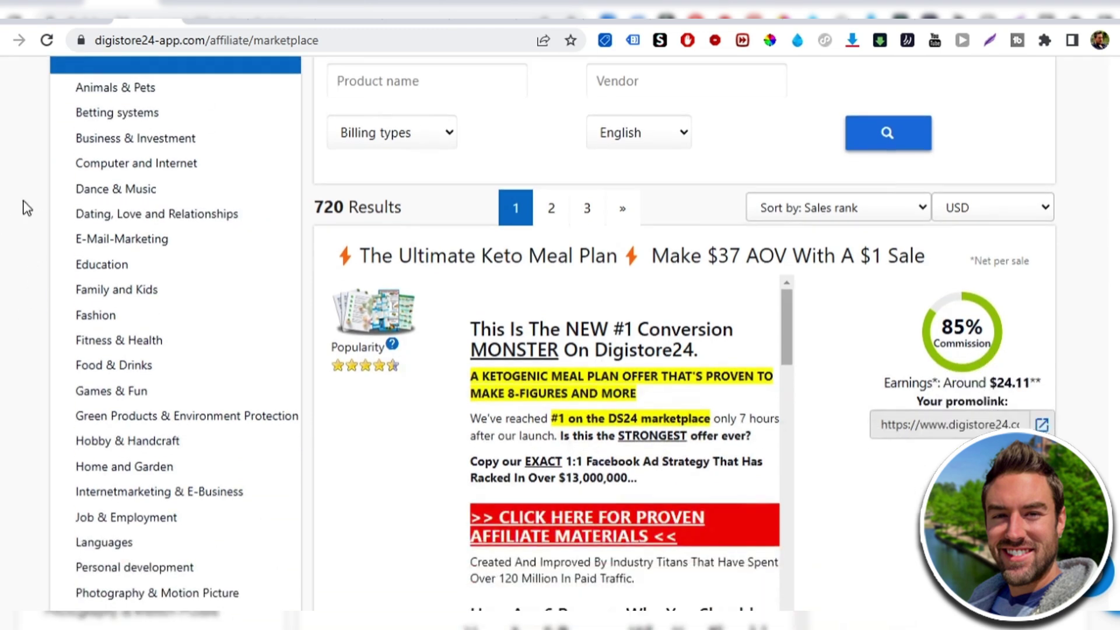
scroll(217, 226, down, 1)
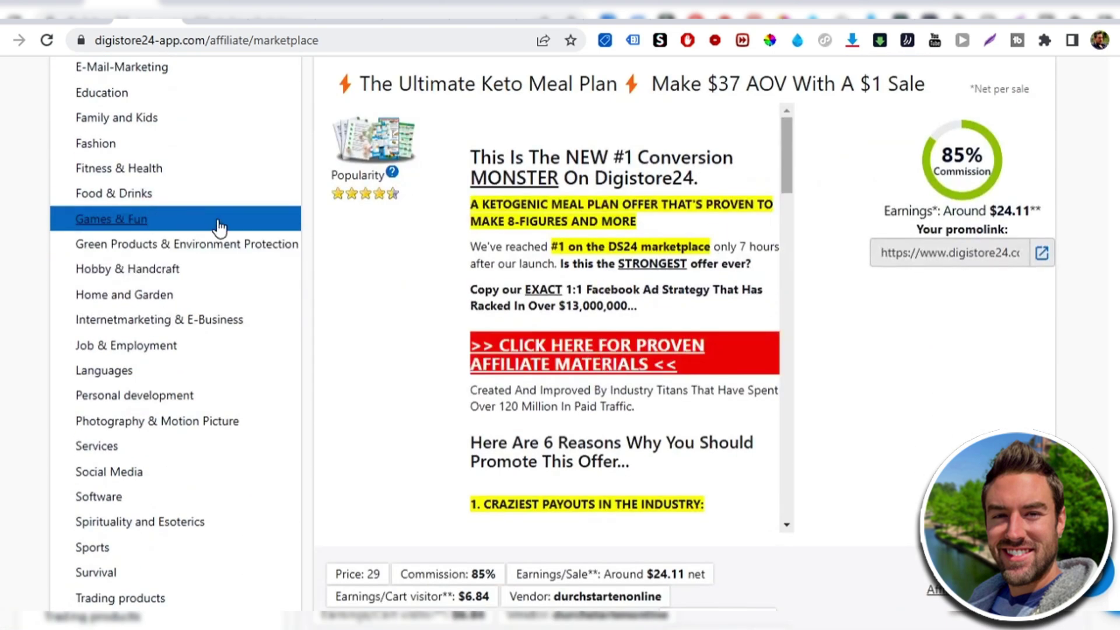
scroll(32, 344, up, 4)
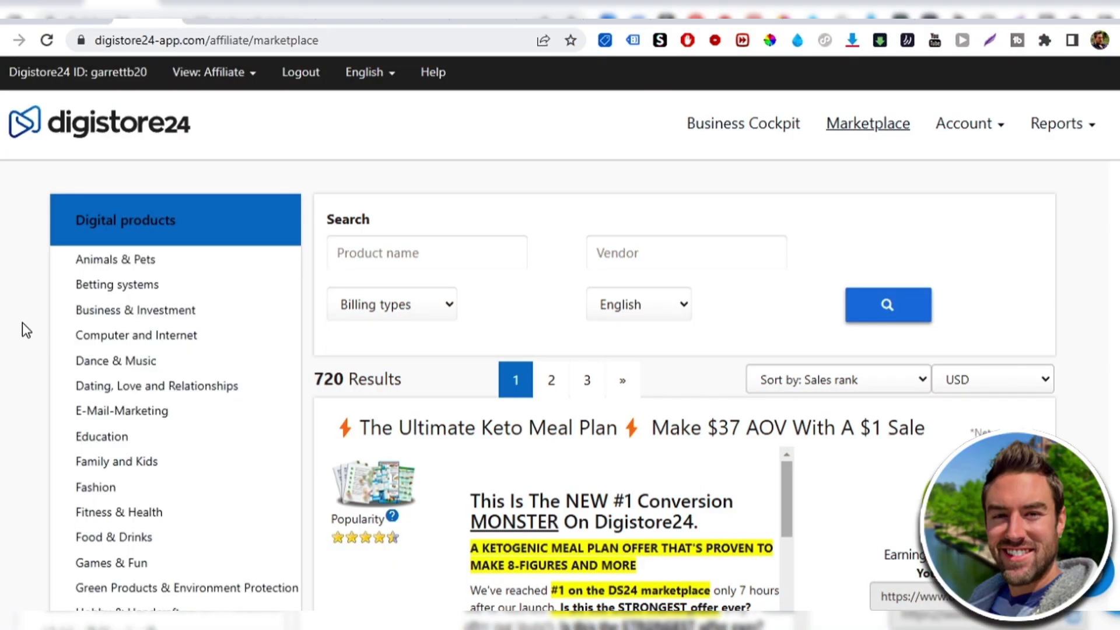
scroll(50, 263, down, 6)
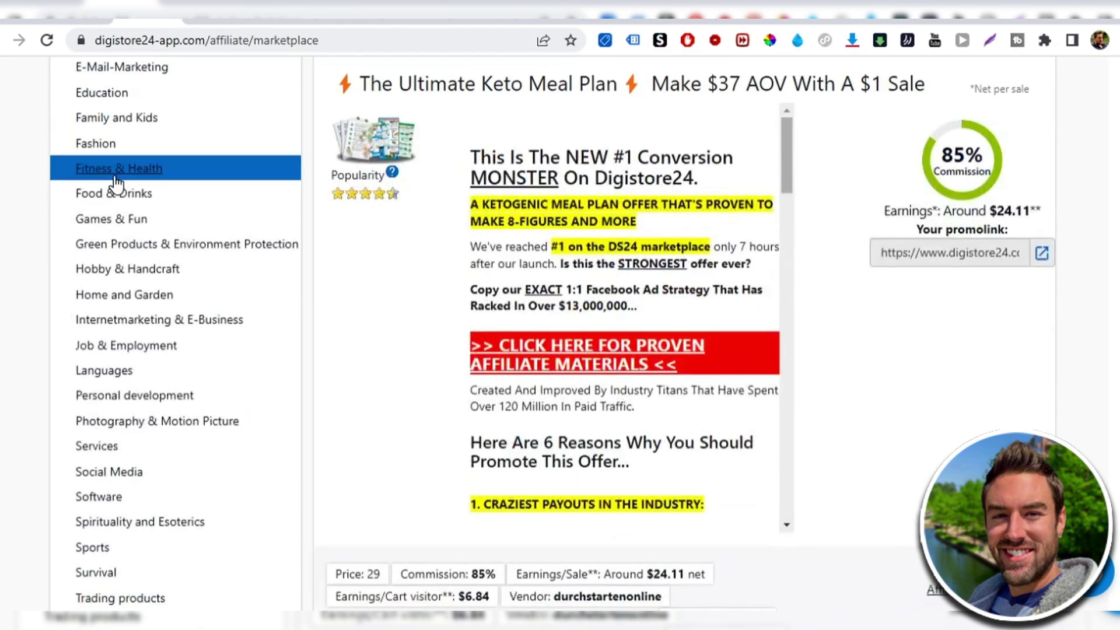
Filter the marketplace to Fitness & Health and sort the offers by Sales rank.
click(146, 170)
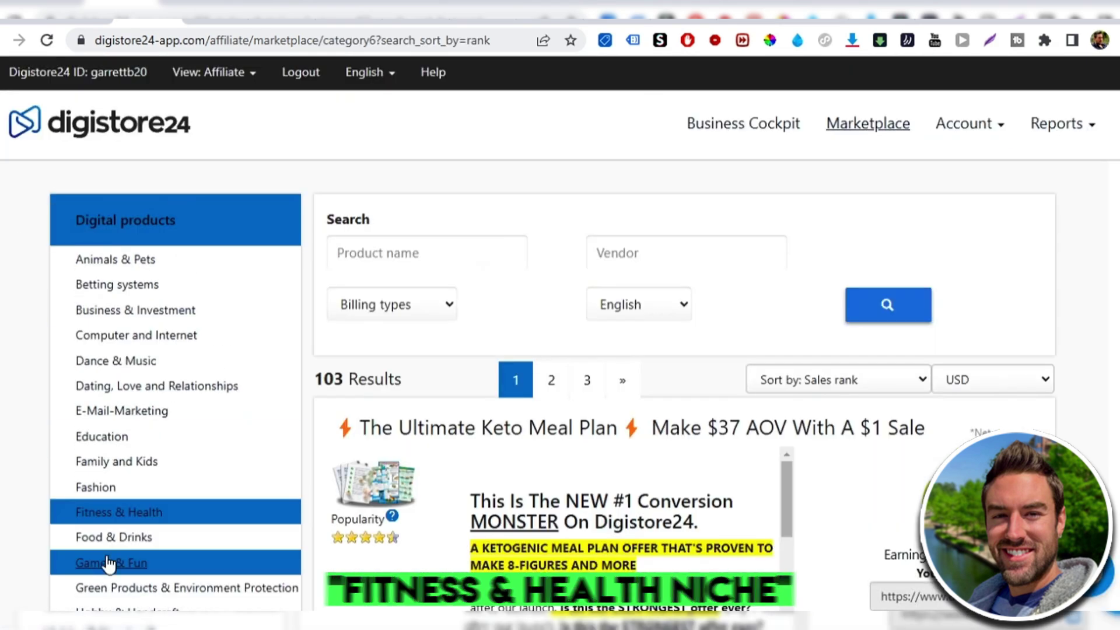
scroll(662, 142, down, 3)
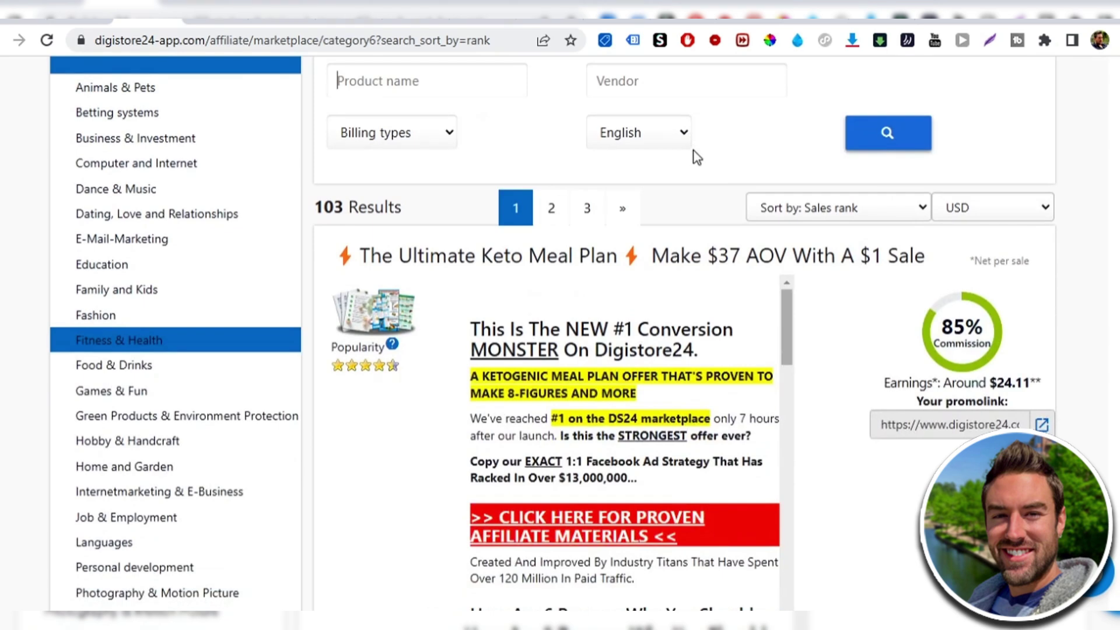
scroll(694, 157, up, 1)
scroll(694, 157, down, 1)
click(824, 211)
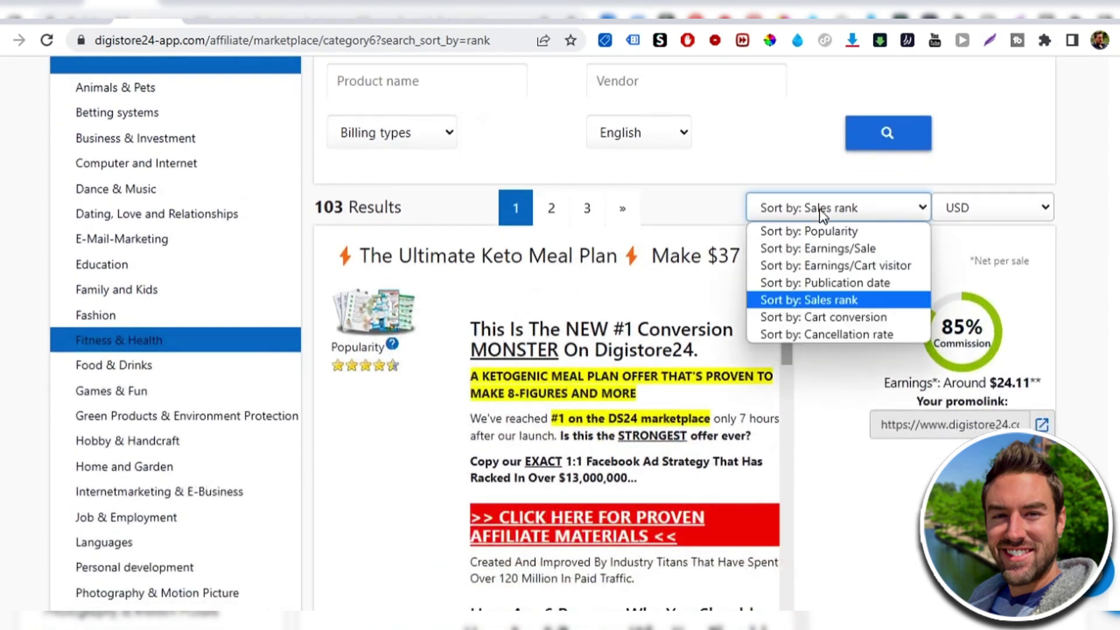
click(821, 299)
Look over the 103 results to find The Ultimate Keto Meal Plan at 85% commission.
scroll(952, 236, down, 3)
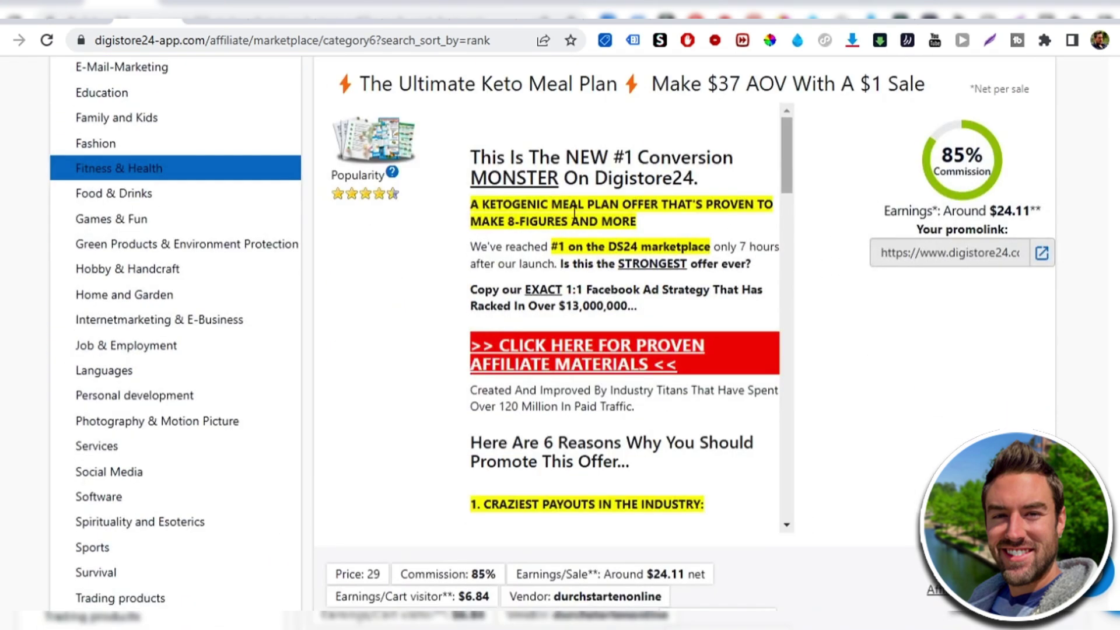
scroll(545, 148, down, 5)
scroll(442, 315, down, 9)
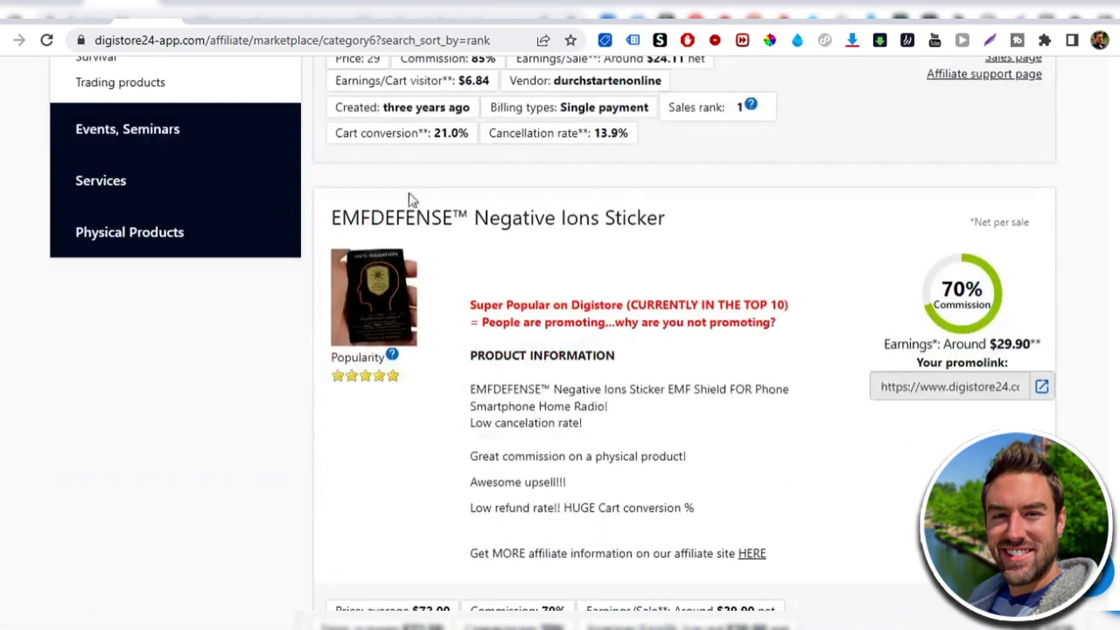
scroll(486, 348, up, 1)
scroll(694, 333, up, 15)
scroll(872, 303, down, 4)
drag(348, 257, 630, 257)
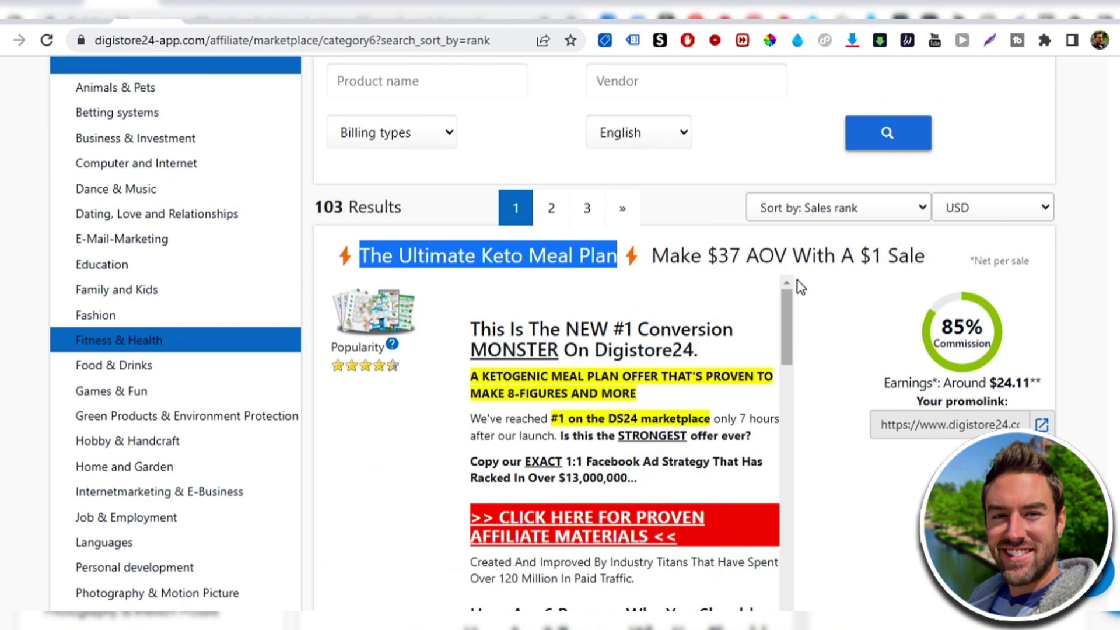
click(1086, 269)
scroll(1086, 268, down, 3)
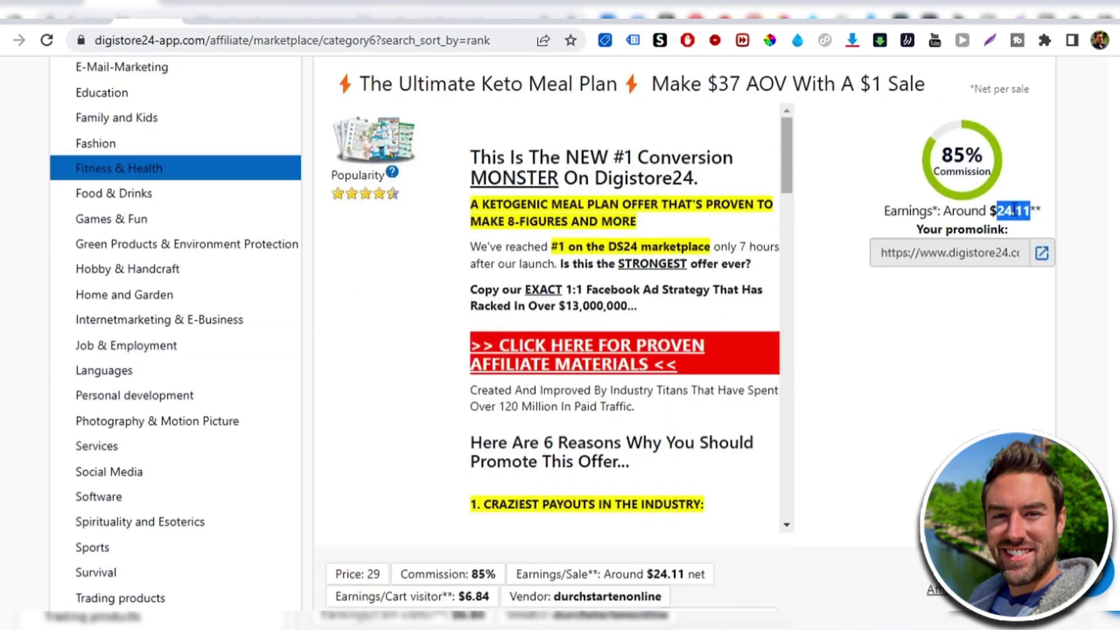
scroll(1065, 234, up, 4)
scroll(1067, 239, down, 2)
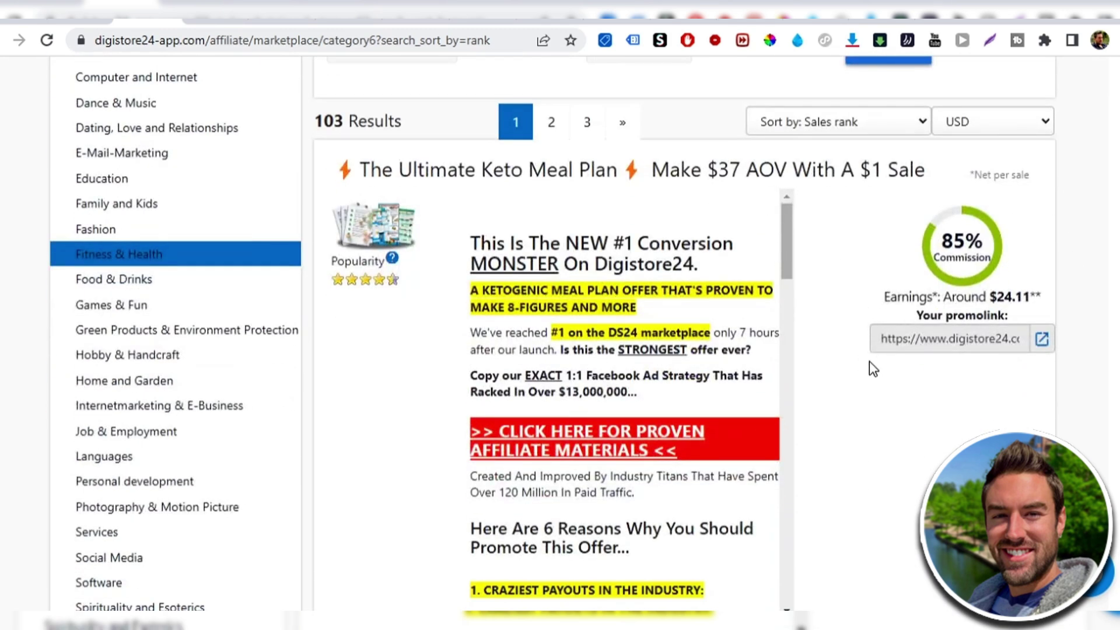
scroll(954, 261, down, 2)
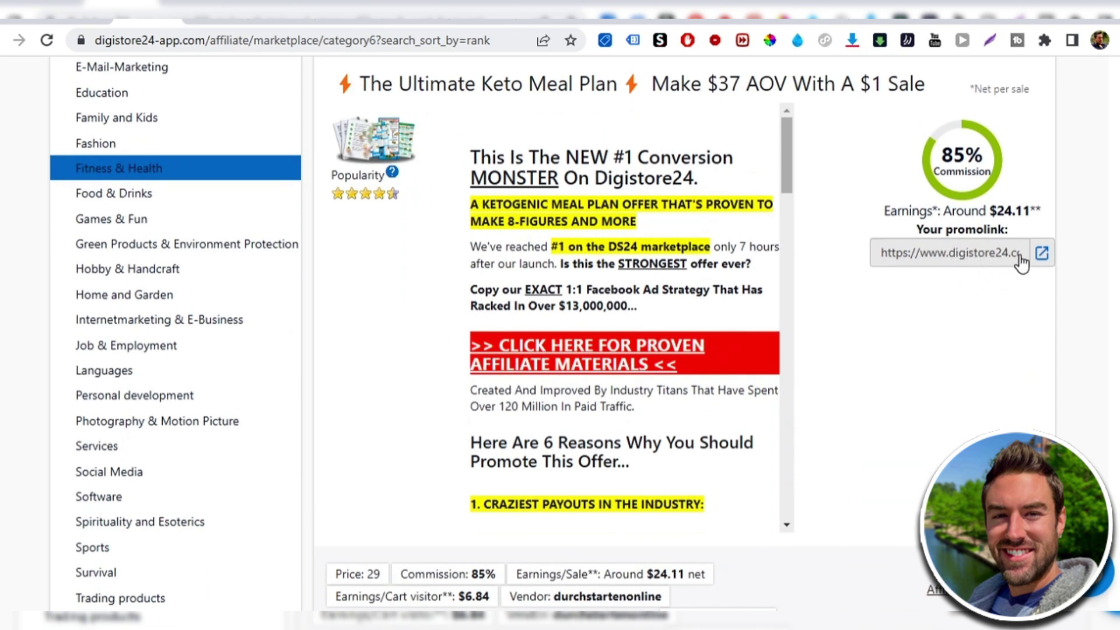
Copy the Keto Meal Plan promolink into the Notepad post notes, then minimize Notepad.
click(967, 257)
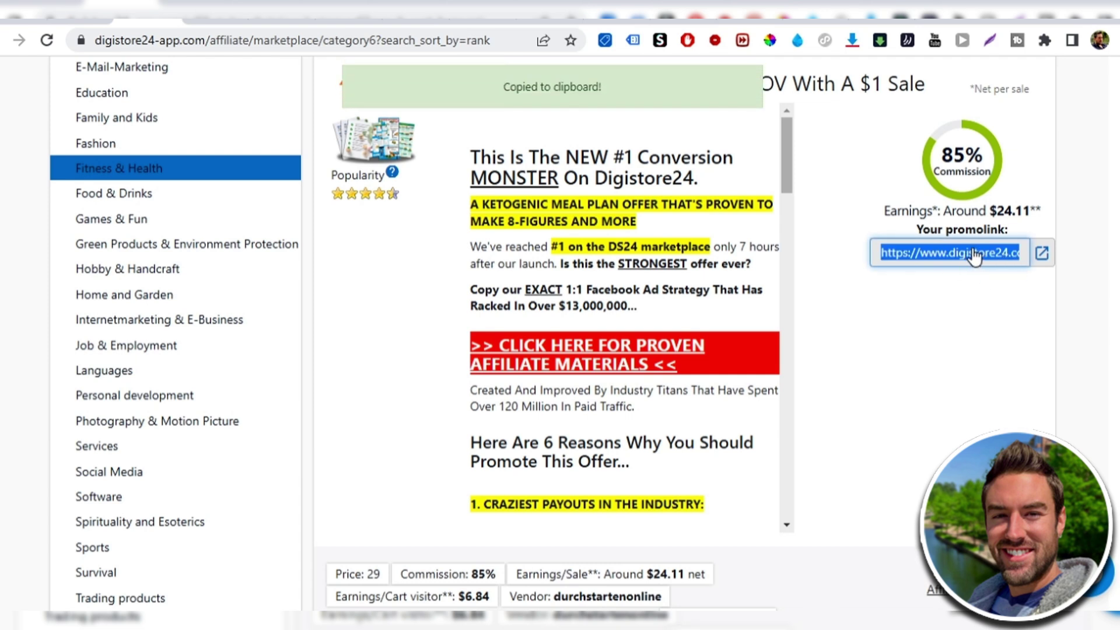
key(alt+Tab)
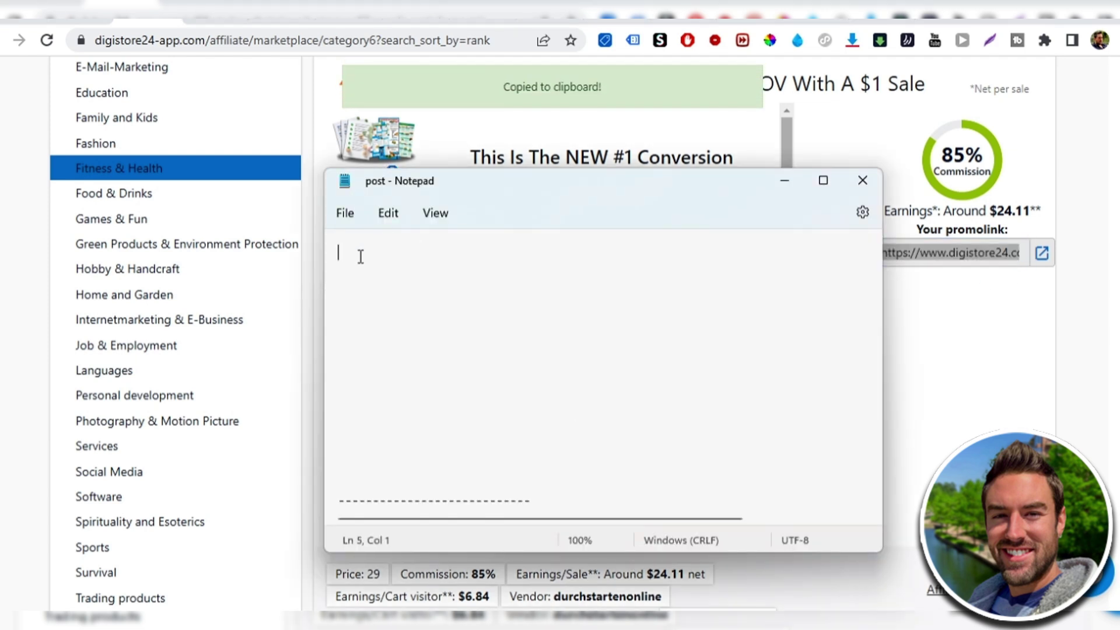
key(ctrl+v)
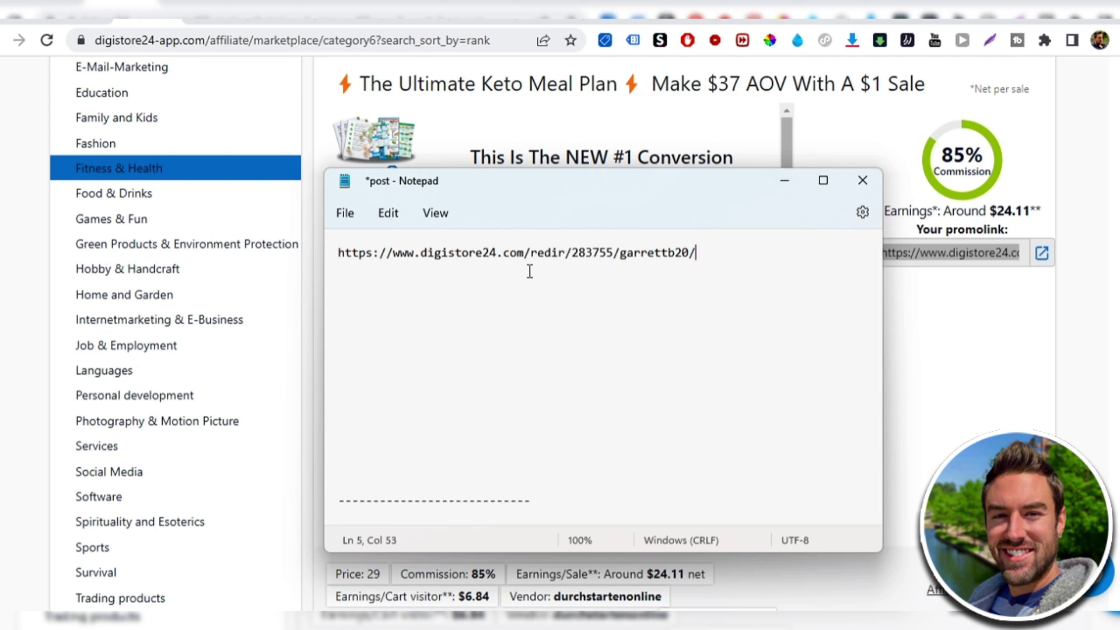
click(787, 185)
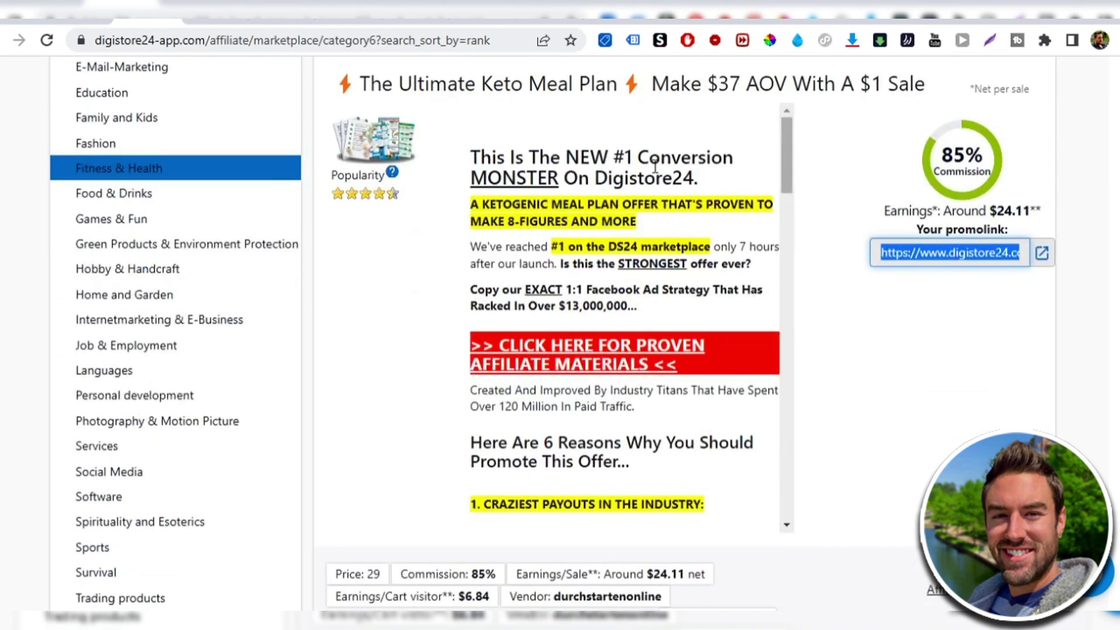
scroll(655, 166, up, 1)
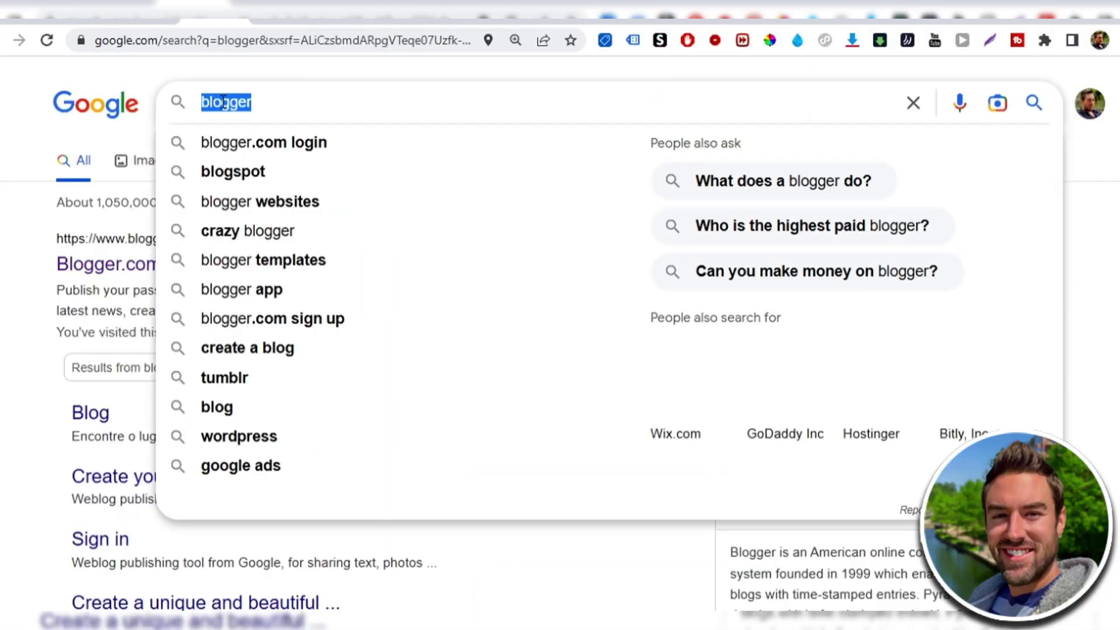
Launch Blogger from the Google apps panel to reach the Social Media Marketing blog's 75 posts.
key(Escape)
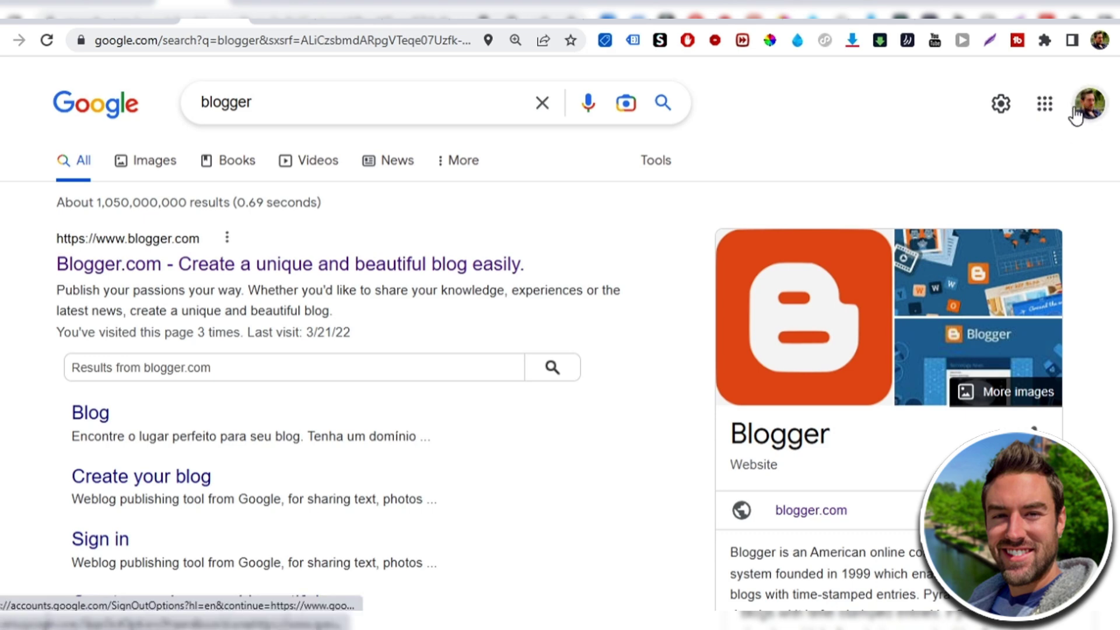
click(1044, 104)
scroll(1010, 220, down, 10)
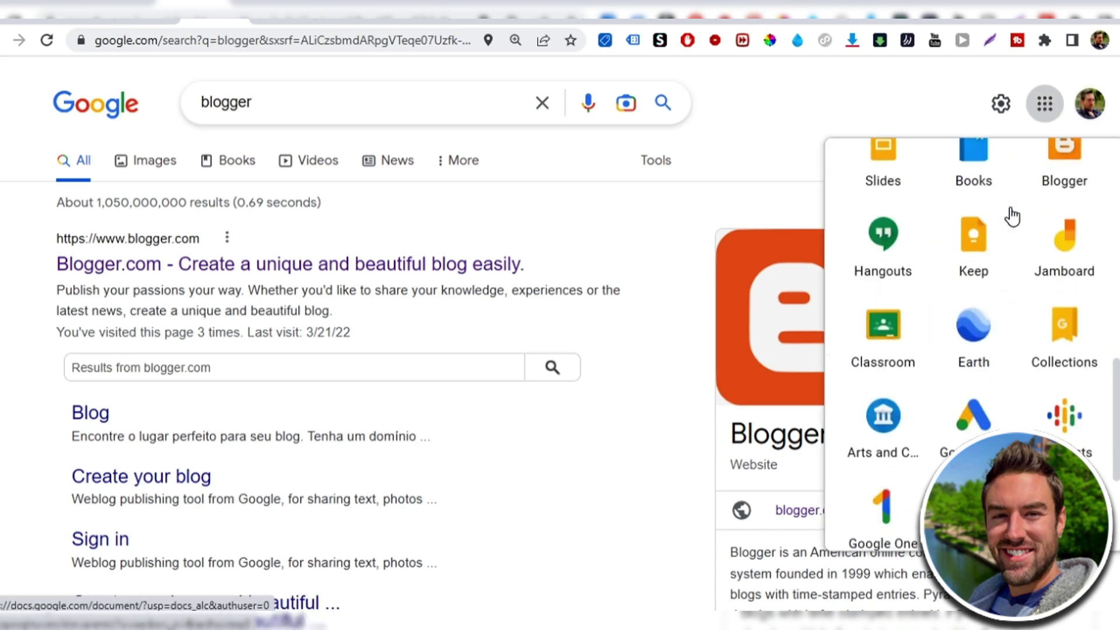
scroll(1012, 217, down, 3)
scroll(1012, 299, up, 5)
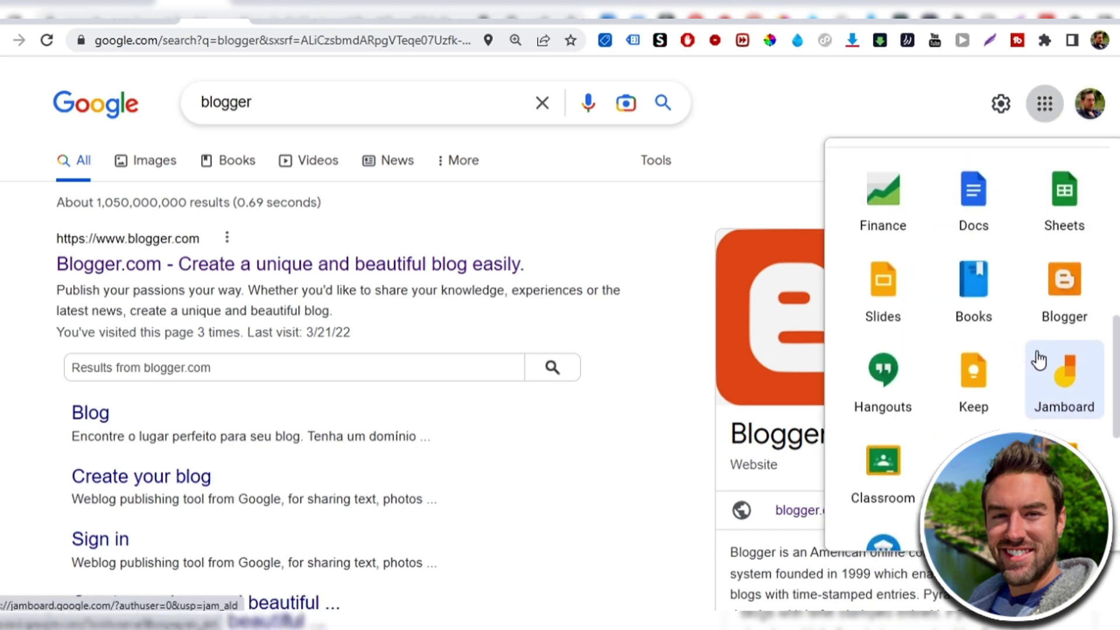
click(1060, 308)
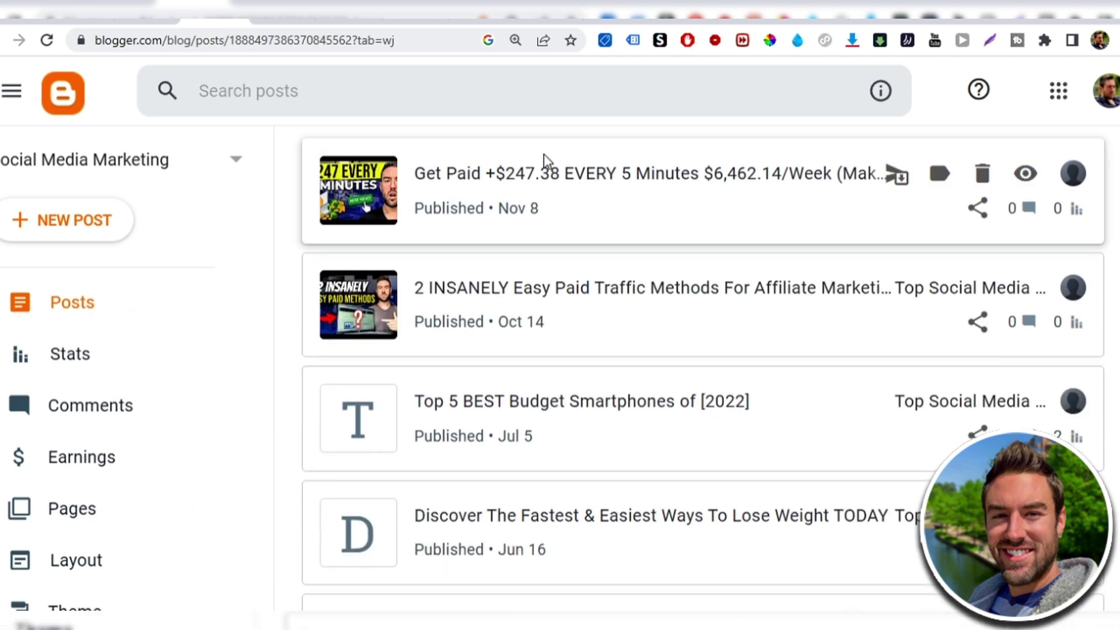
Review the Social Media Marketing blog's post list before writing the new post.
scroll(737, 200, down, 1)
scroll(725, 293, up, 3)
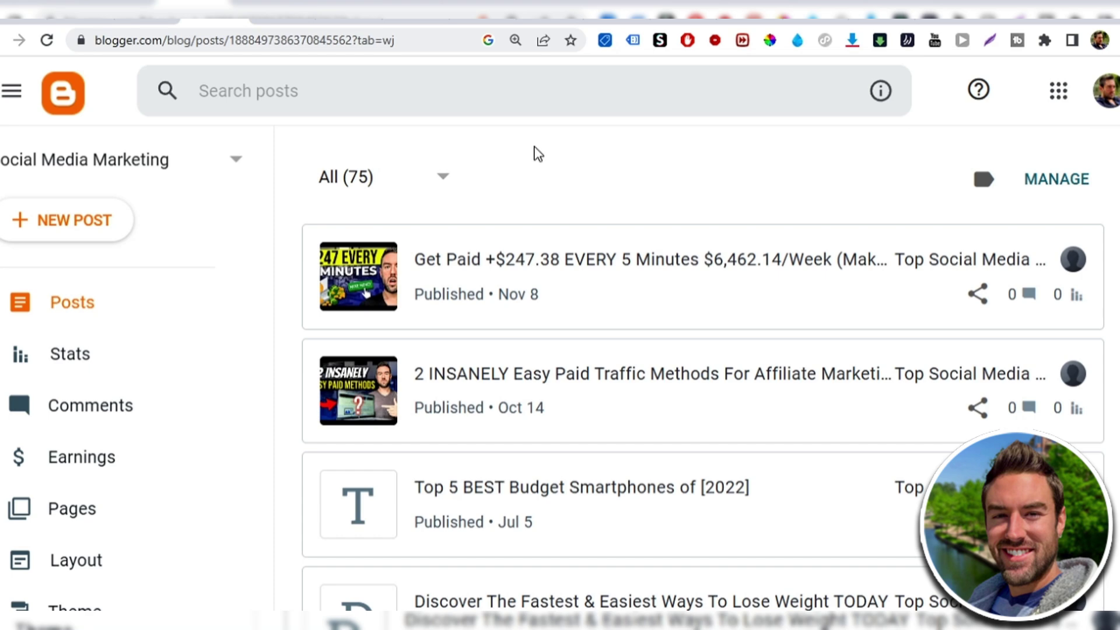
scroll(708, 295, down, 3)
scroll(595, 395, up, 1)
scroll(595, 279, up, 2)
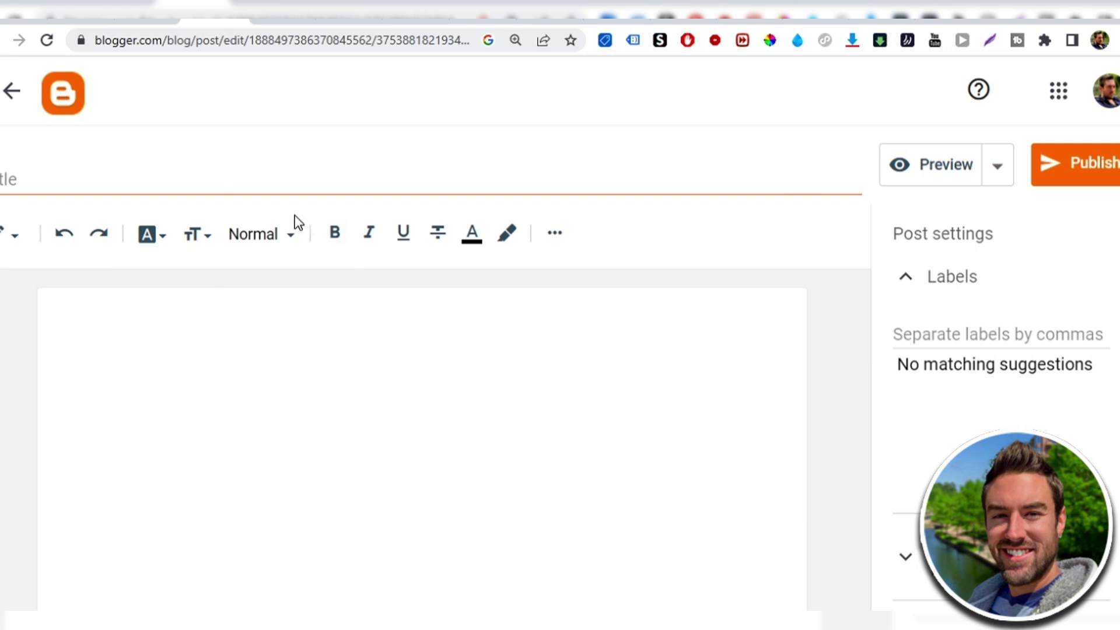
Search Google for 'keto tips' and look through the results.
click(342, 9)
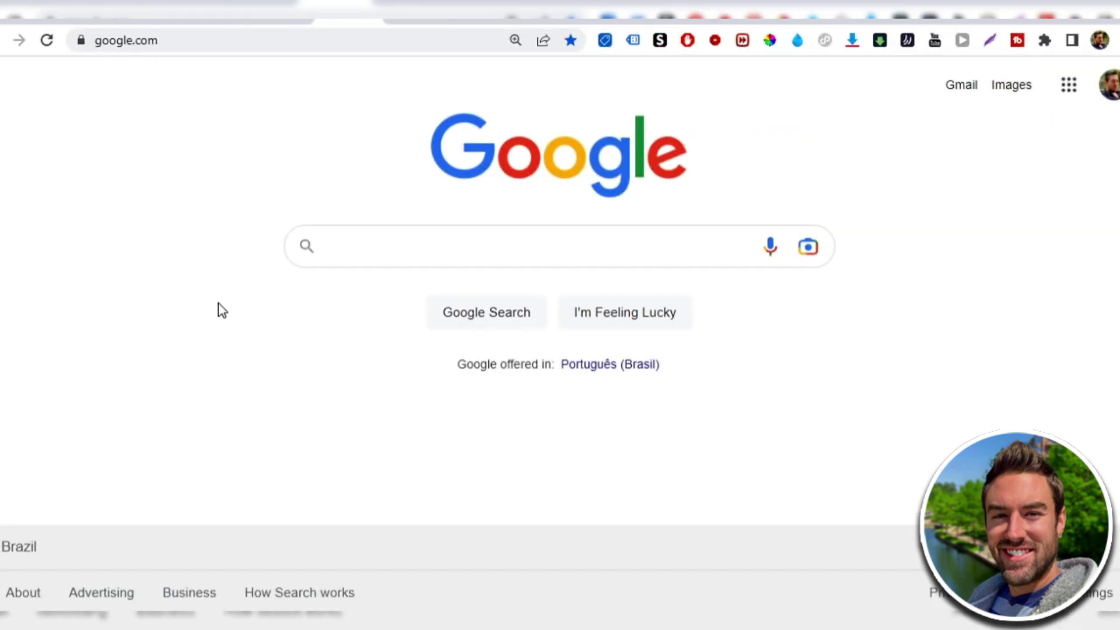
text(keto tips)
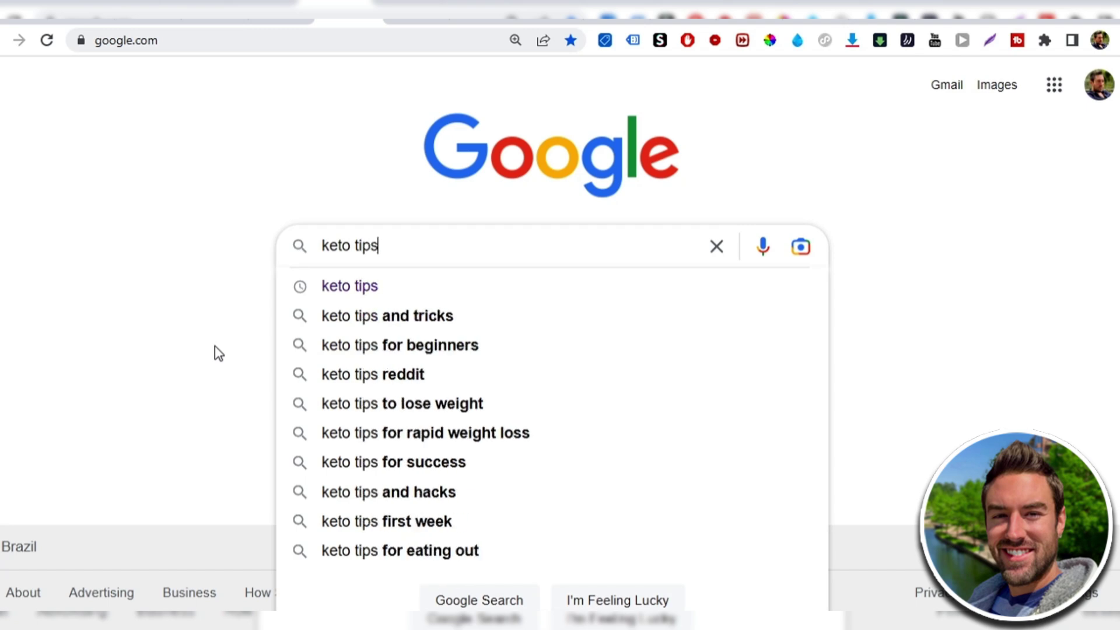
key(Return)
scroll(298, 227, down, 7)
scroll(405, 400, down, 8)
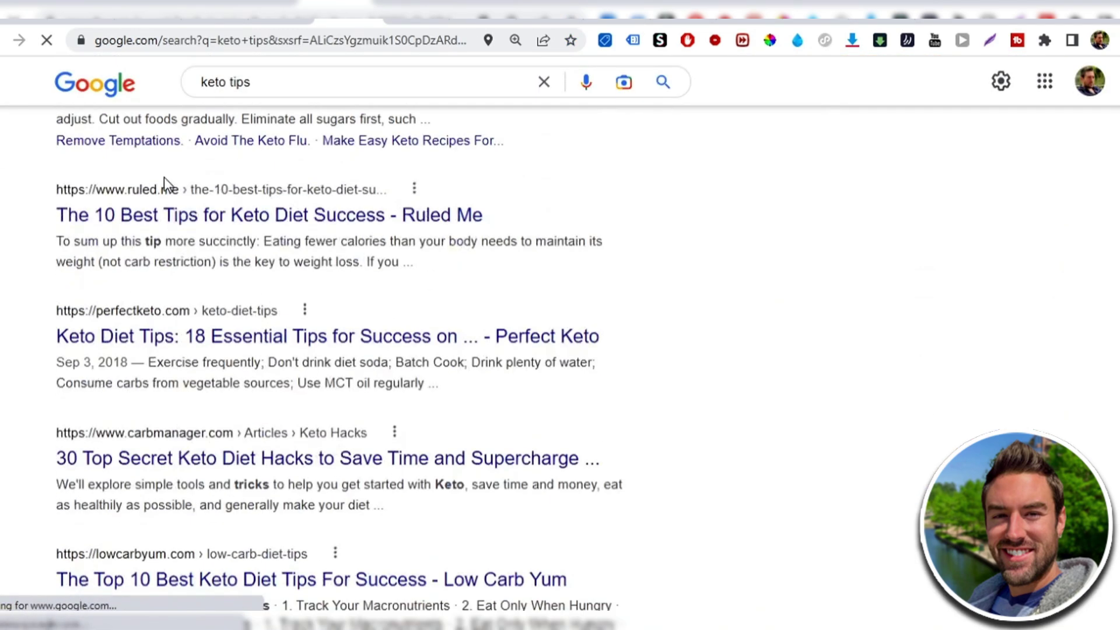
scroll(504, 278, up, 15)
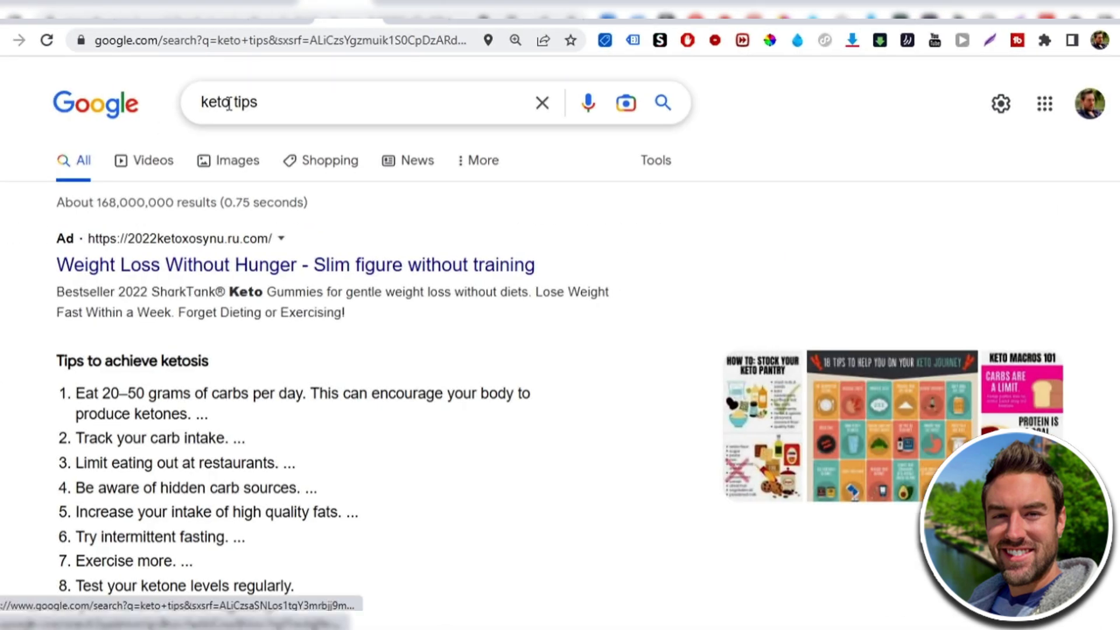
drag(203, 105, 231, 105)
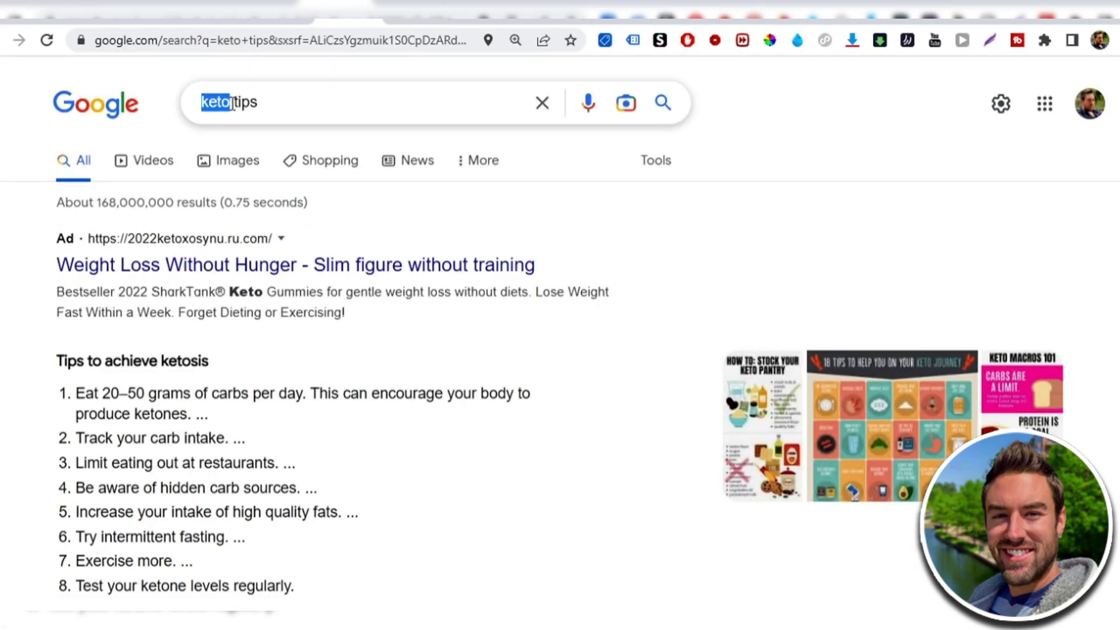
click(185, 105)
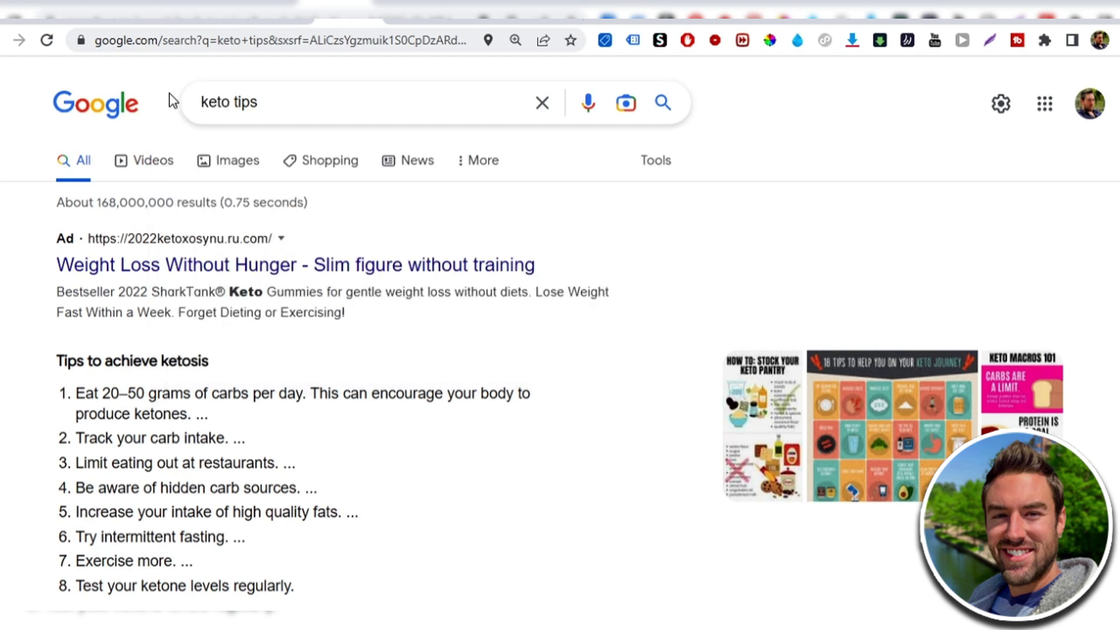
drag(234, 102, 260, 103)
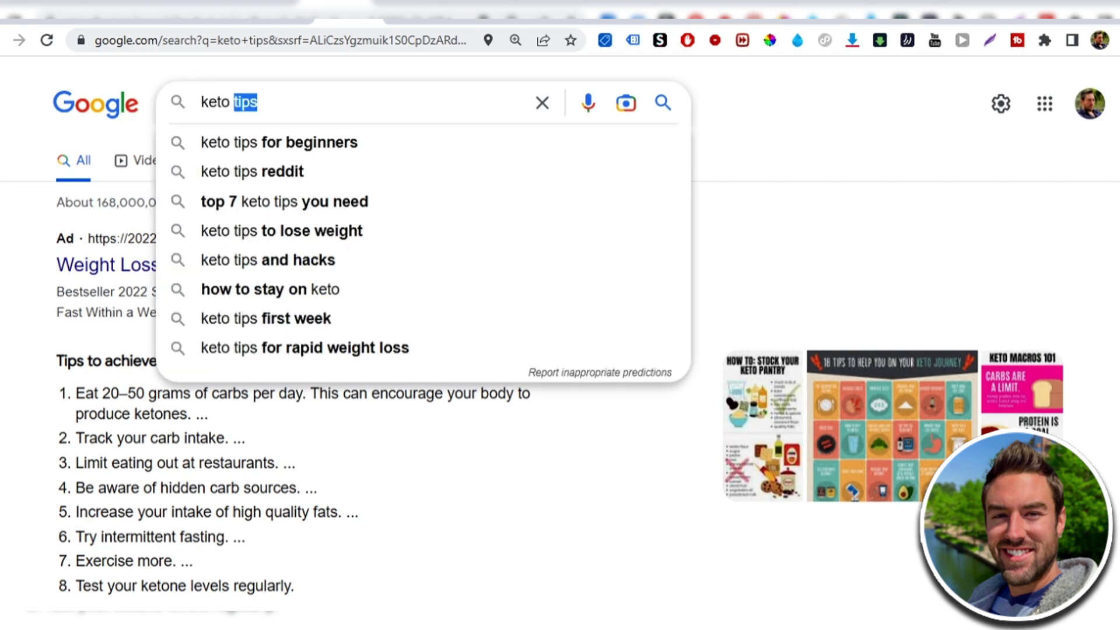
click(213, 100)
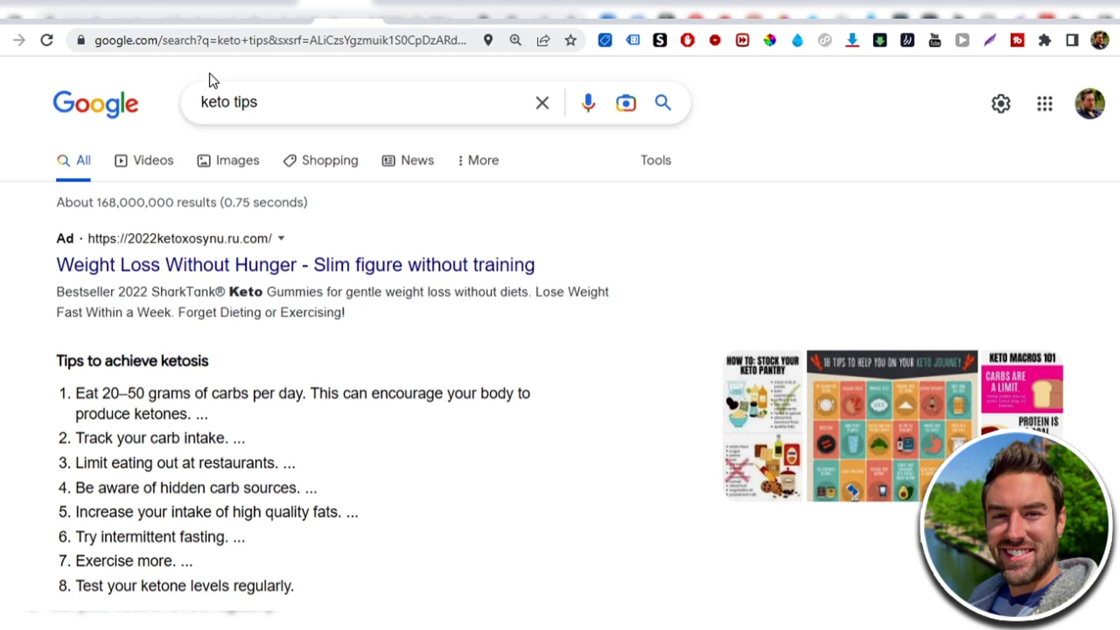
scroll(169, 193, down, 7)
scroll(295, 220, up, 3)
scroll(299, 216, down, 1)
scroll(307, 233, up, 3)
scroll(310, 241, down, 2)
Open Healthline's '7 Tips to Get Into Ketosis' article and copy its headline.
click(330, 393)
drag(85, 265, 506, 275)
key(ctrl+c)
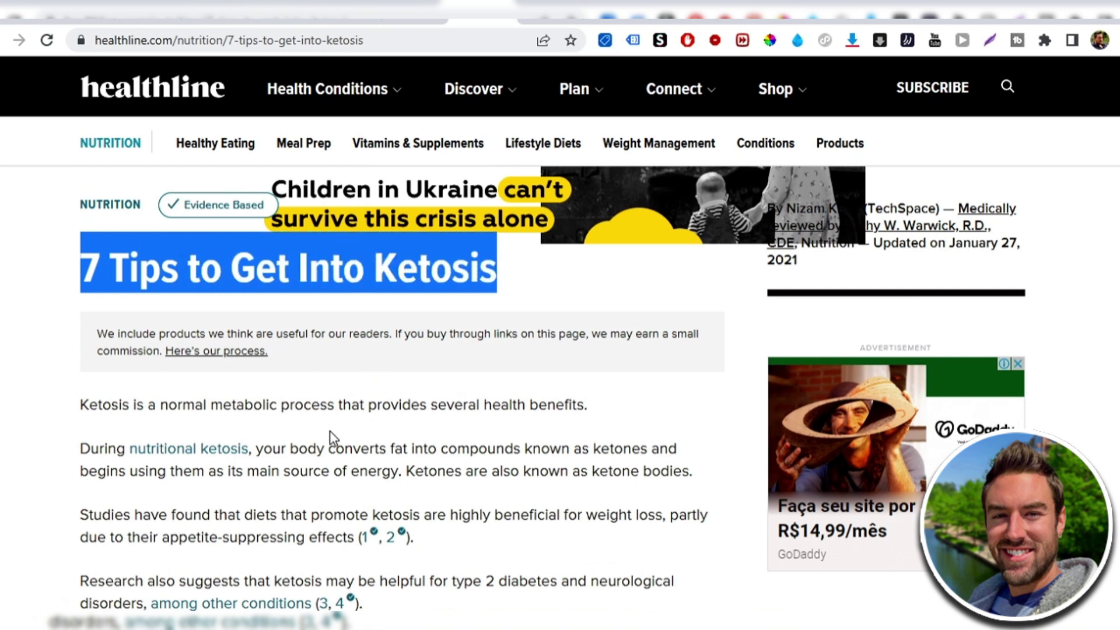
right_click(225, 272)
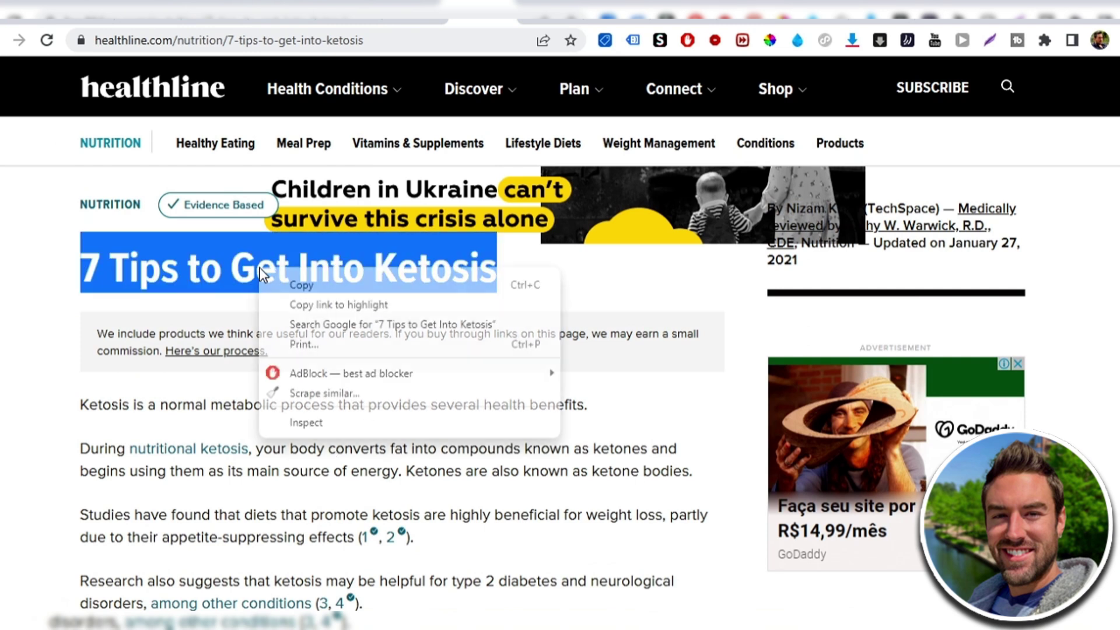
click(286, 283)
Paste the headline as the post title and append ' (You MUST See These)'.
click(280, 7)
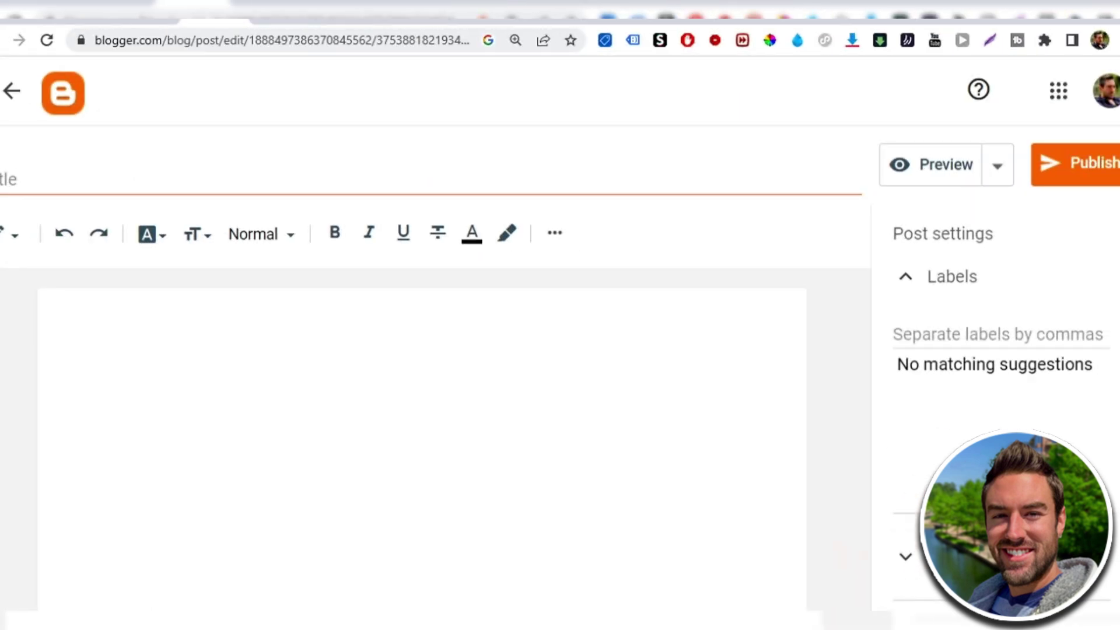
right_click(19, 176)
click(78, 310)
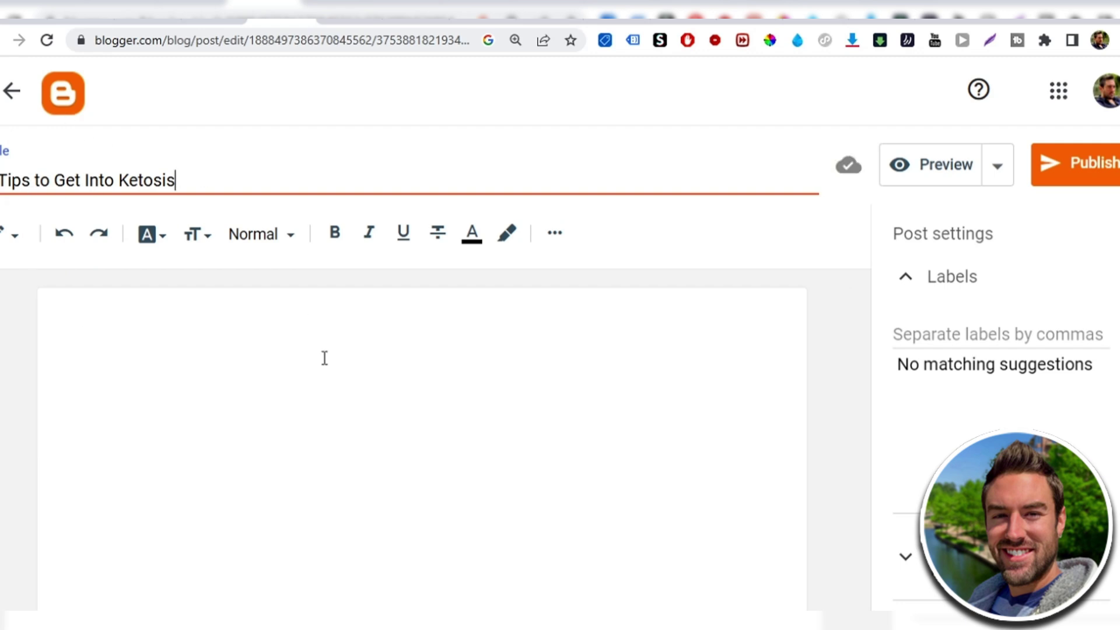
text(()
text(You MUST See TH)
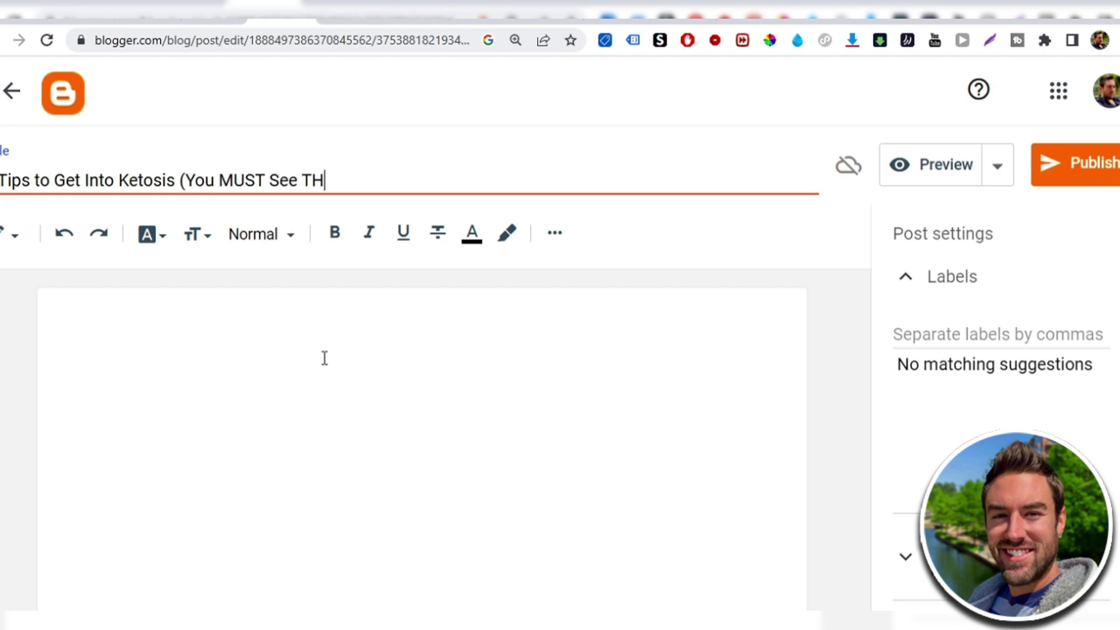
key(BackSpace)
text(hese))
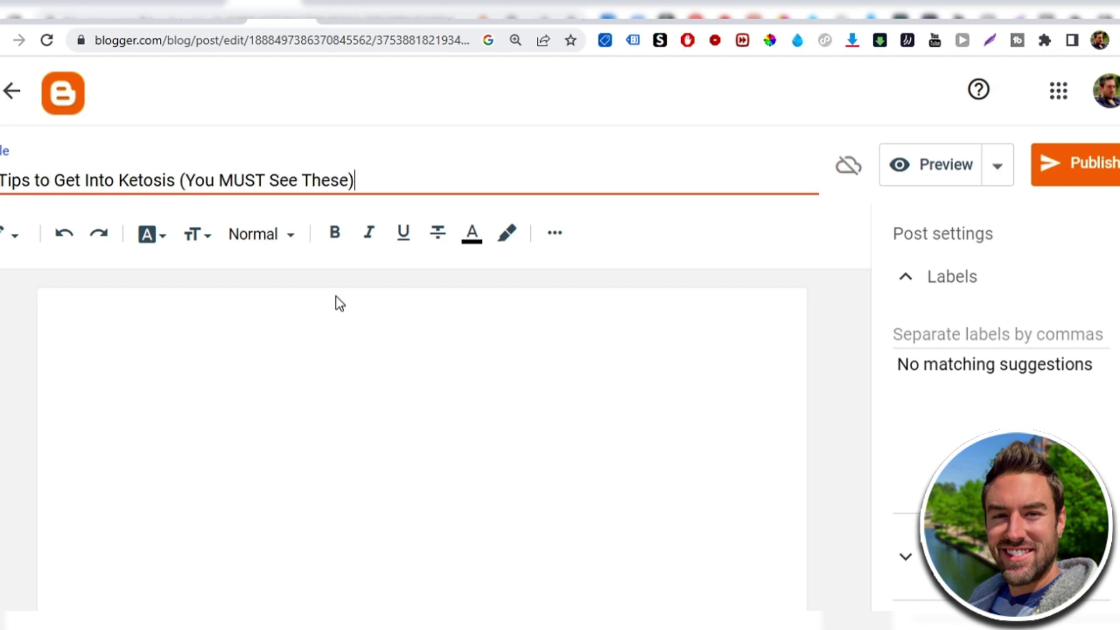
Place the caret in the post body and go back to the Healthline article.
click(222, 352)
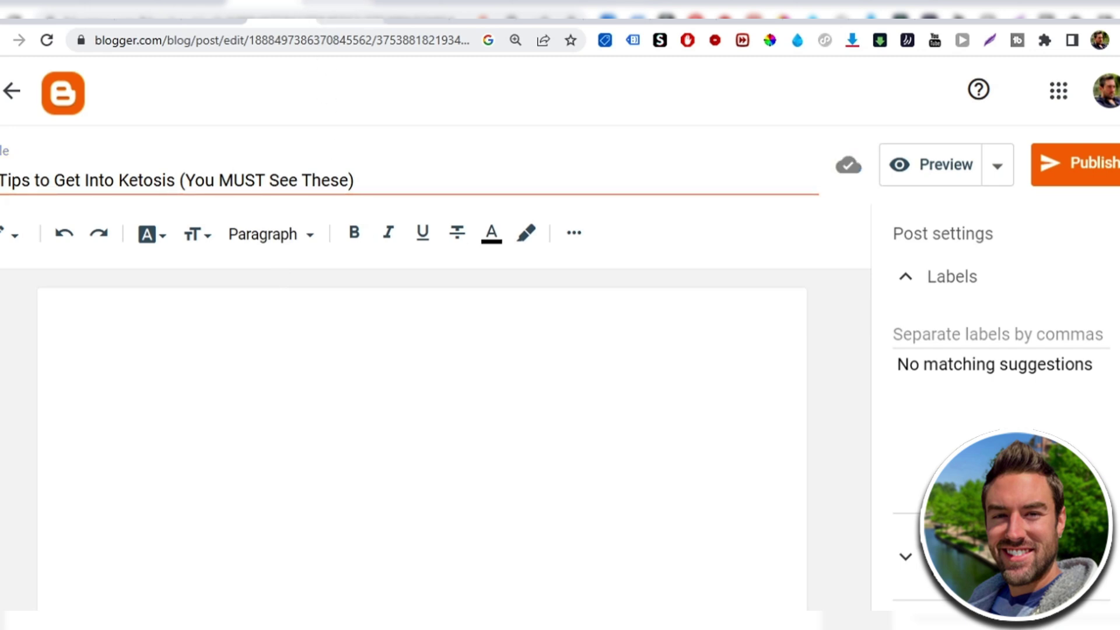
click(478, 9)
click(316, 414)
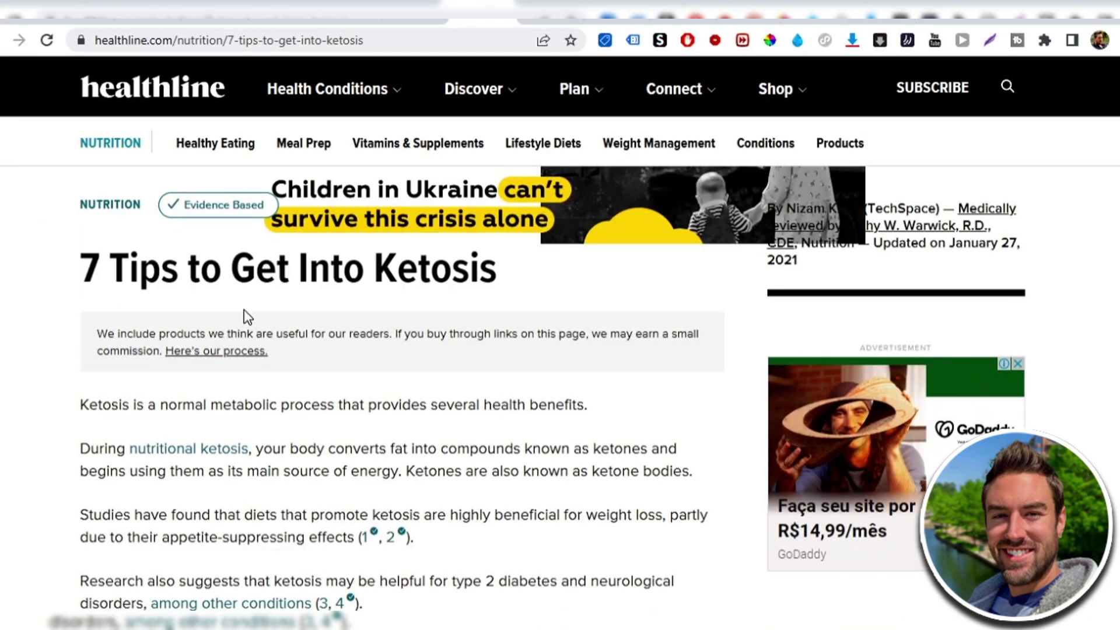
Select and copy the Healthline article text through tip 5.
scroll(82, 274, down, 1)
drag(163, 328, 185, 359)
scroll(325, 333, down, 10)
scroll(445, 247, down, 15)
scroll(387, 375, down, 20)
right_click(217, 330)
click(239, 343)
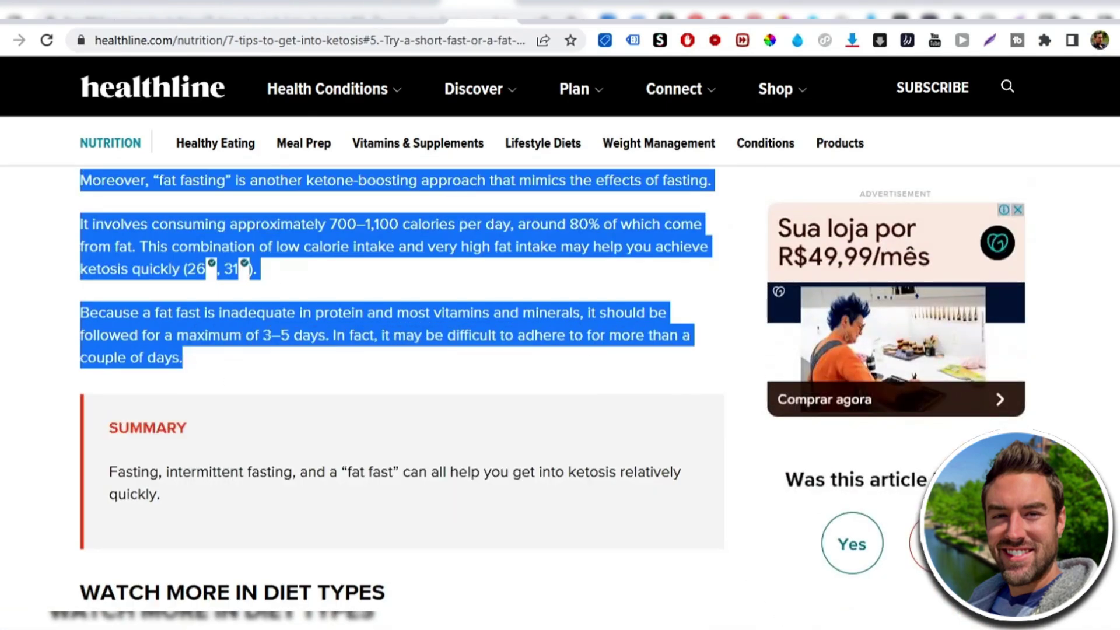
Paste the article text into the Notepad notes below the affiliate link.
key(alt+Tab)
drag(462, 183, 388, 124)
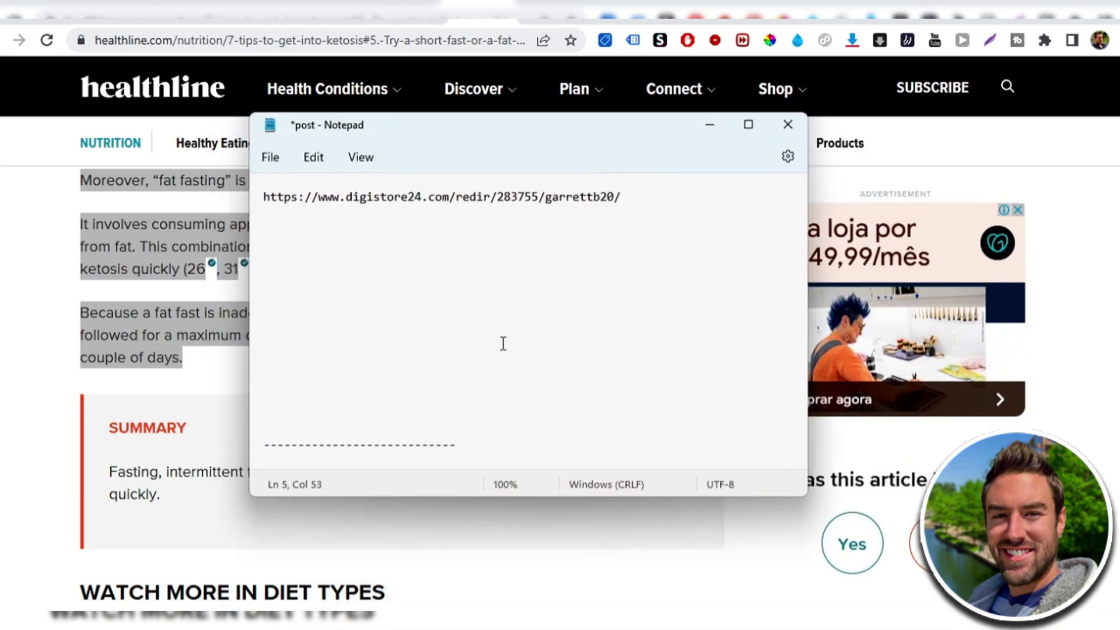
key(Return)
key(Return)
key(Return)
key(Return)
key(Return)
key(Return)
right_click(291, 288)
click(341, 121)
drag(507, 463, 258, 461)
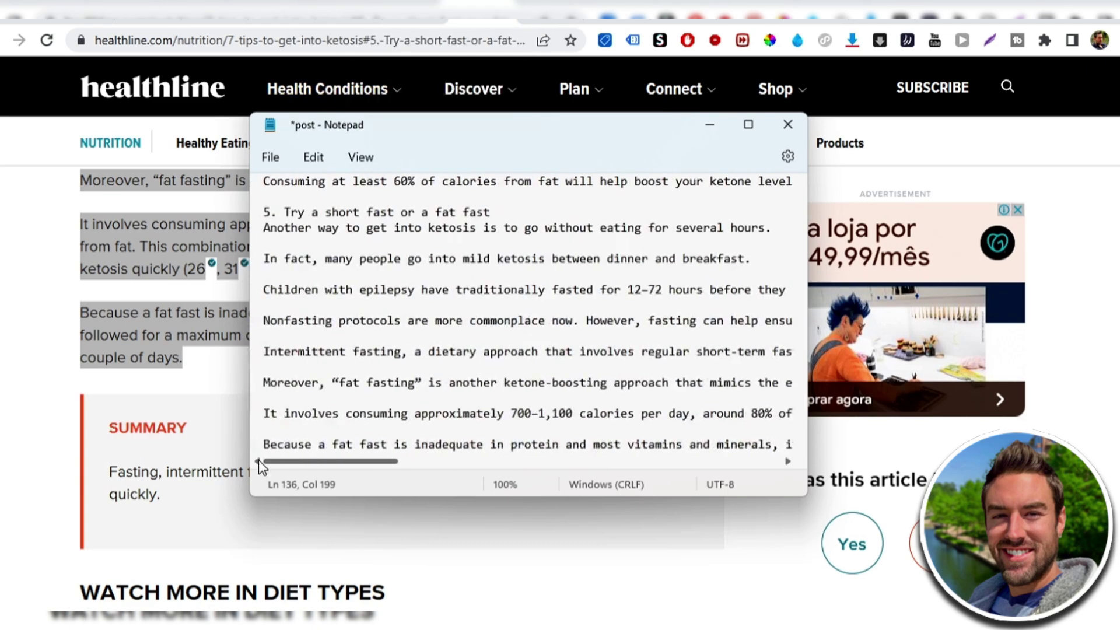
scroll(319, 297, up, 3)
scroll(319, 298, up, 20)
scroll(372, 293, up, 15)
Maximize Notepad, then select and copy the pasted article text again.
click(748, 124)
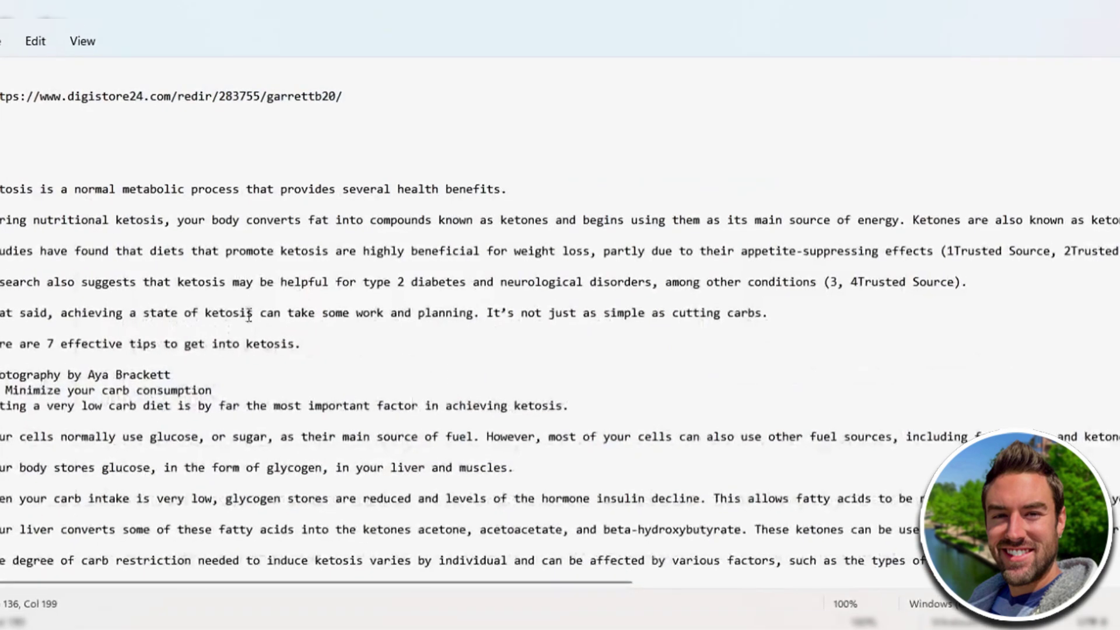
scroll(43, 248, up, 1)
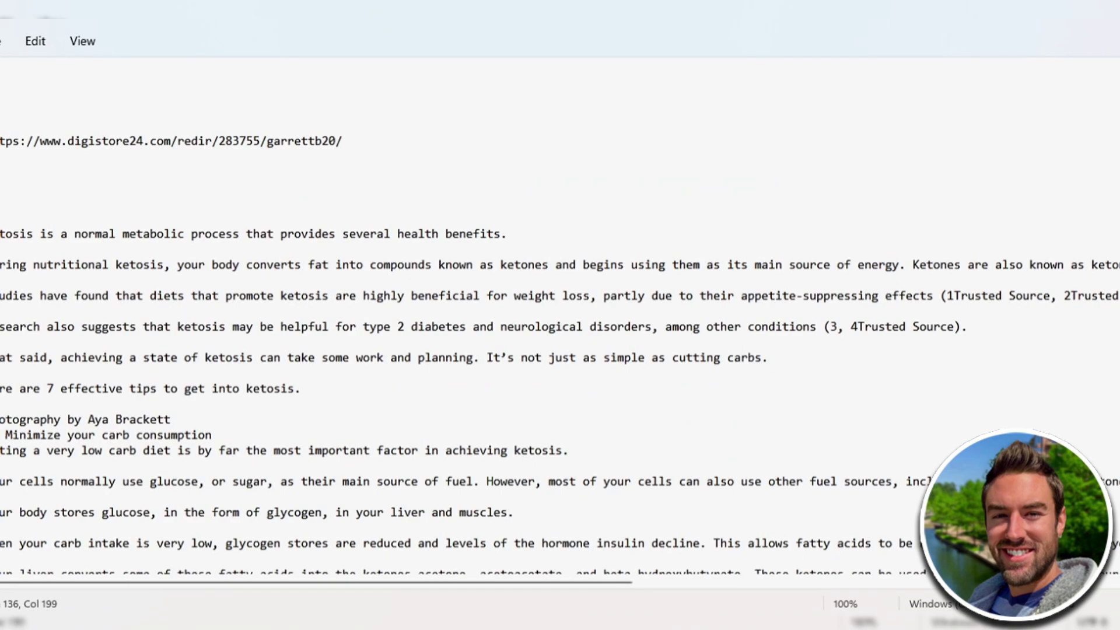
drag(3, 233, 278, 362)
scroll(240, 272, down, 20)
scroll(265, 251, down, 4)
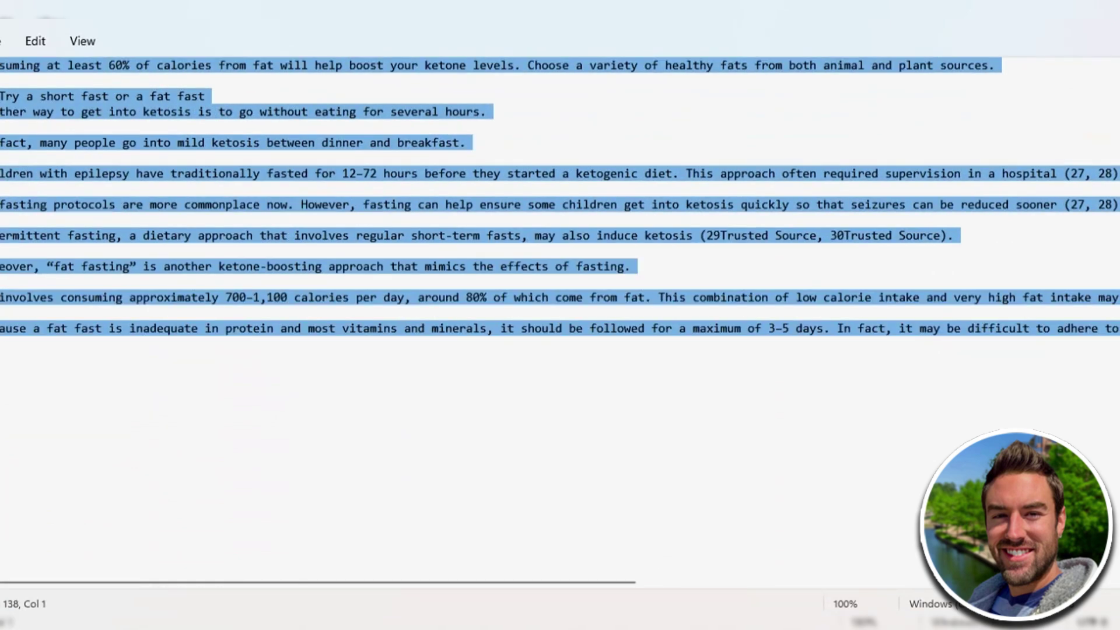
right_click(136, 101)
click(186, 190)
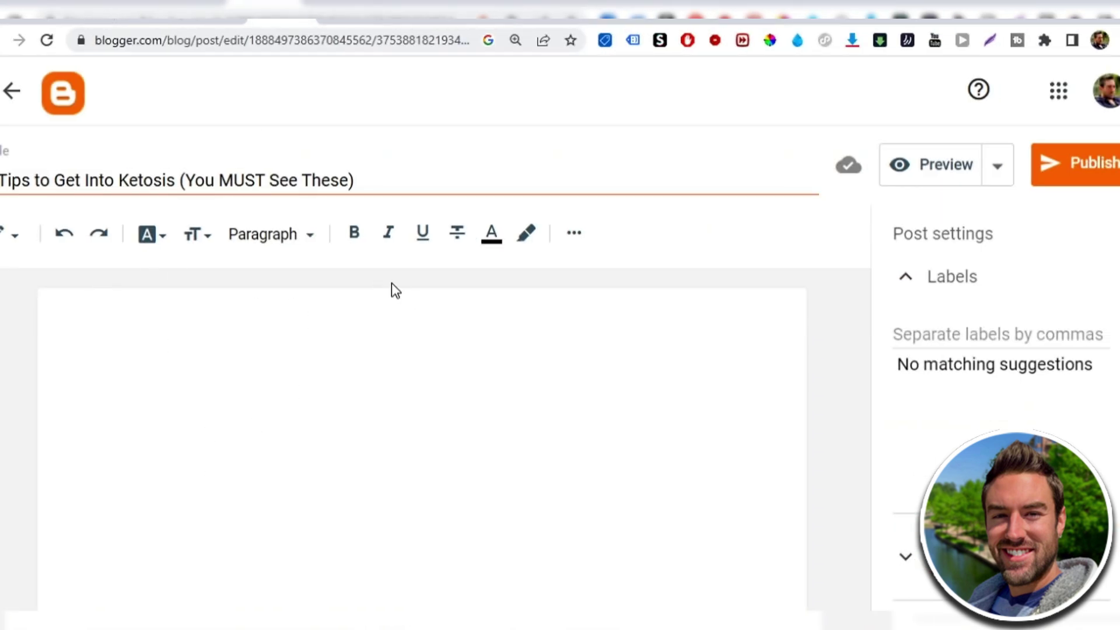
Leave the empty Blogger post body and switch to the SpinBot Text Spinner page.
click(307, 416)
key(ctrl+Tab)
key(ctrl+Tab)
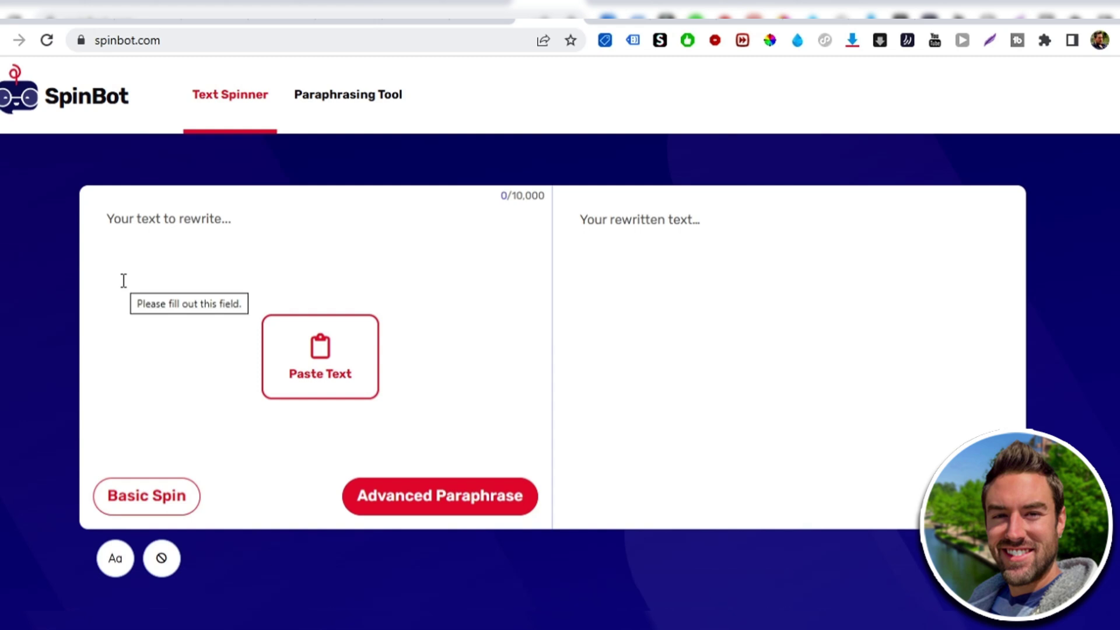
Paste the 8898-character keto article into SpinBot and run Basic Spin.
right_click(204, 220)
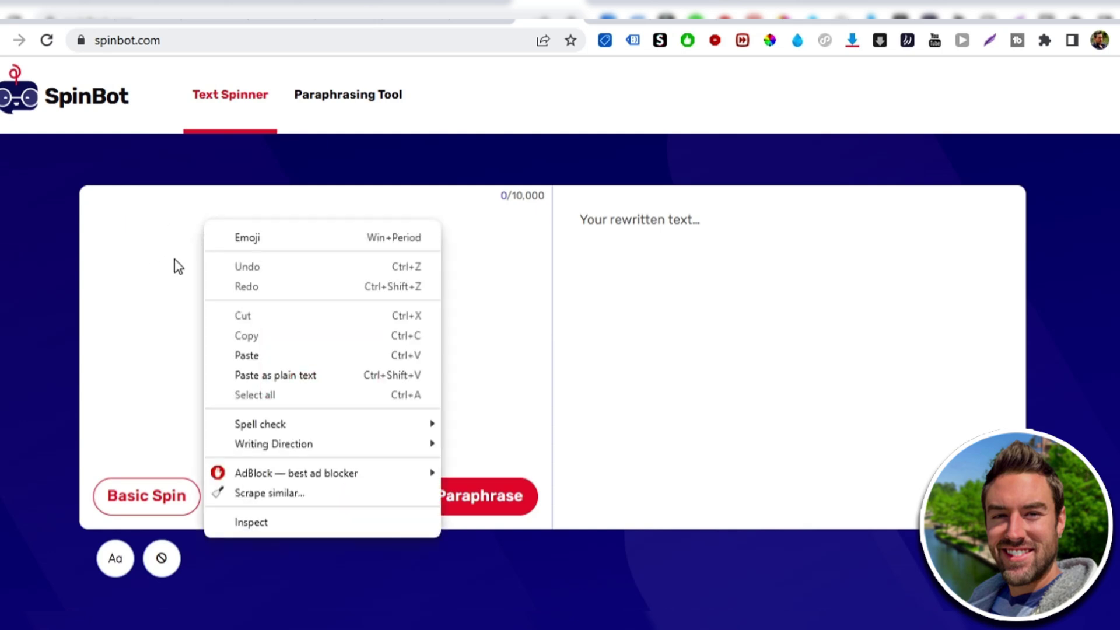
click(250, 356)
scroll(265, 300, up, 20)
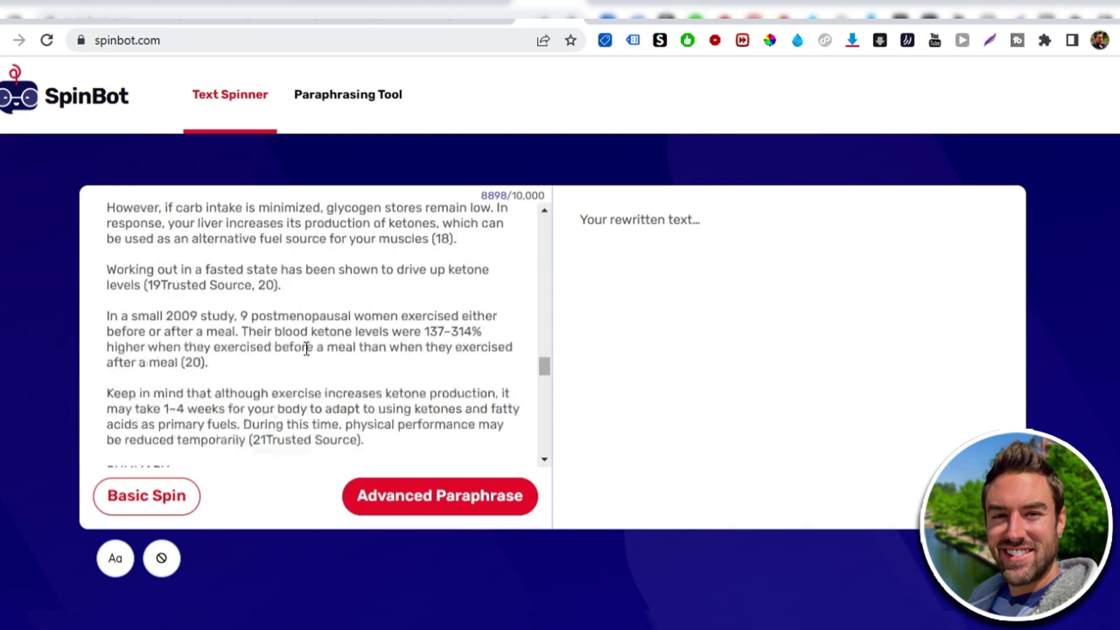
click(151, 497)
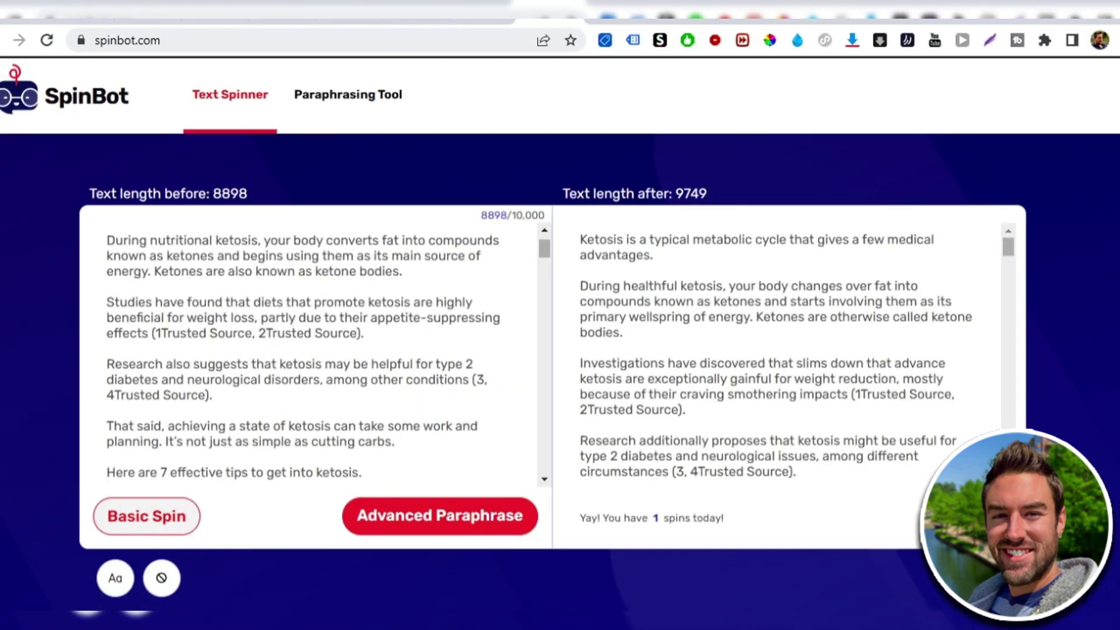
Review the 9749-character rewritten article and copy it with the output copy button.
scroll(301, 320, up, 1)
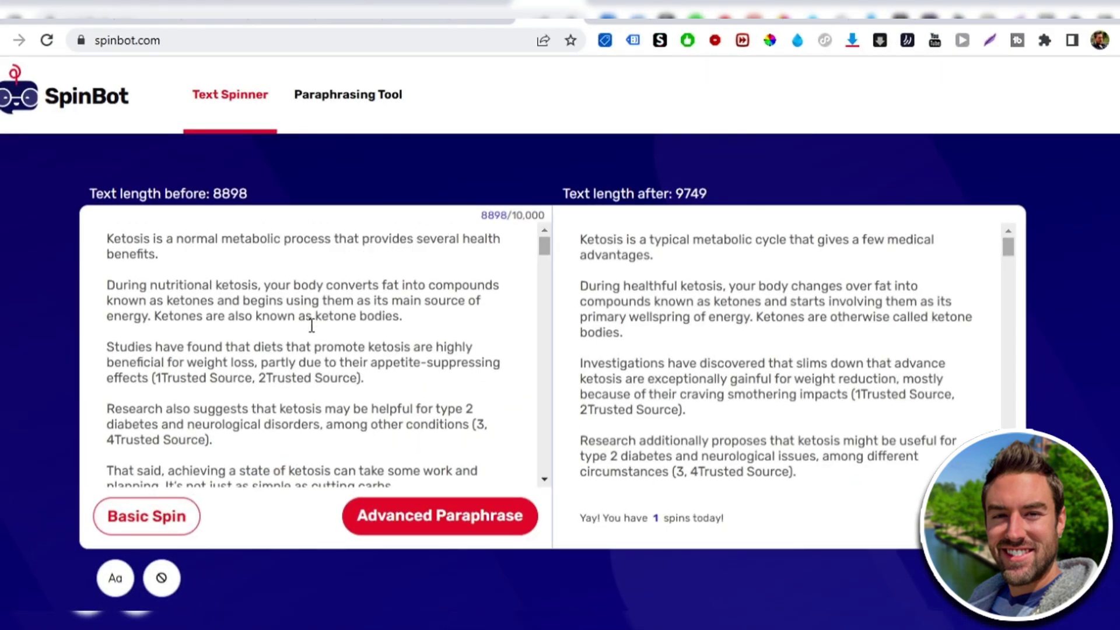
scroll(590, 318, down, 1)
scroll(732, 322, up, 1)
scroll(813, 357, down, 4)
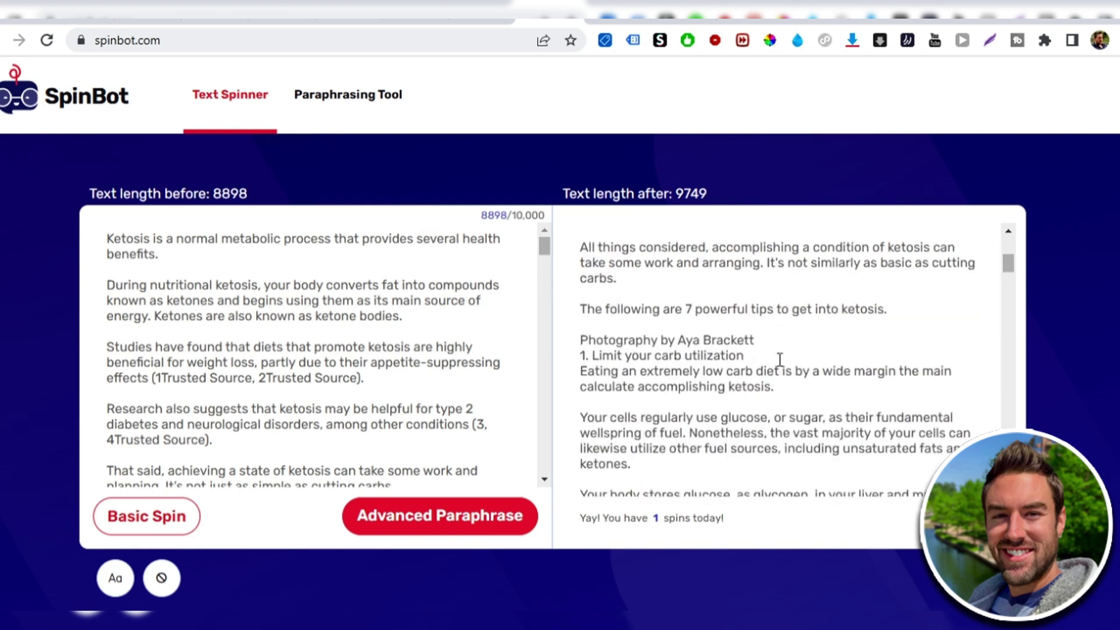
scroll(779, 357, up, 4)
scroll(678, 290, down, 2)
scroll(699, 380, up, 2)
drag(581, 240, 817, 356)
click(817, 356)
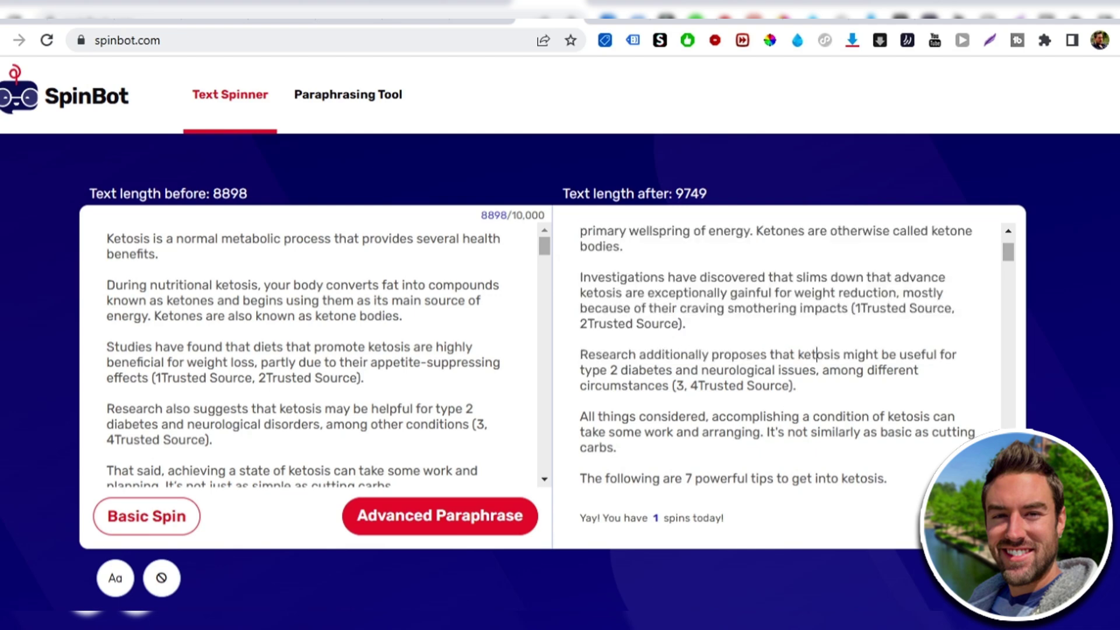
scroll(980, 349, down, 4)
click(981, 257)
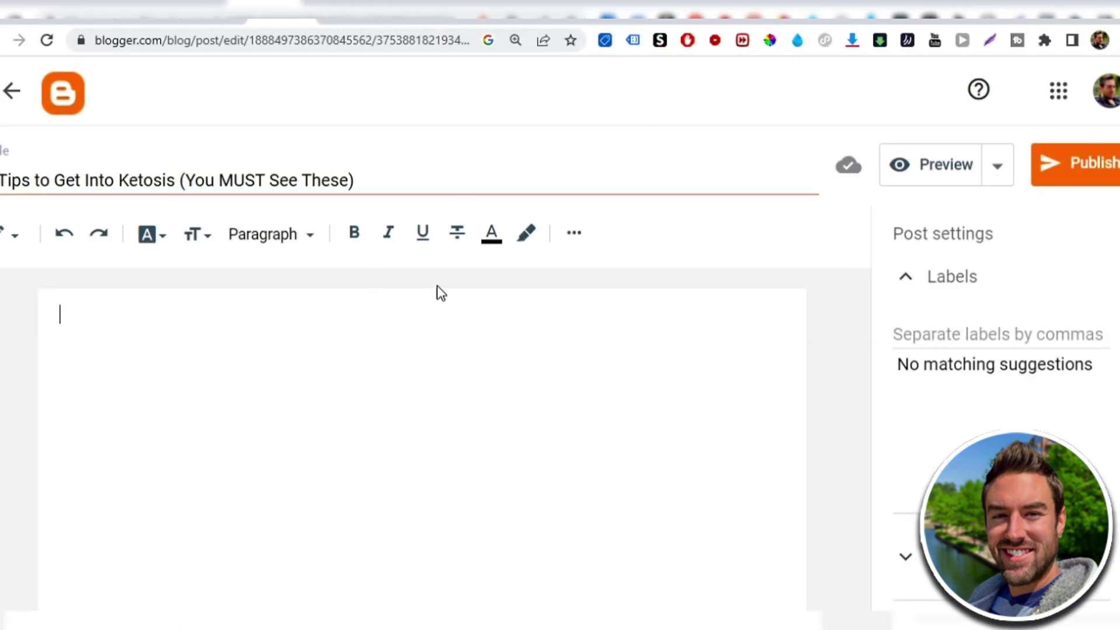
Paste the spun keto article into the empty Blogger post body.
click(77, 320)
right_click(77, 320)
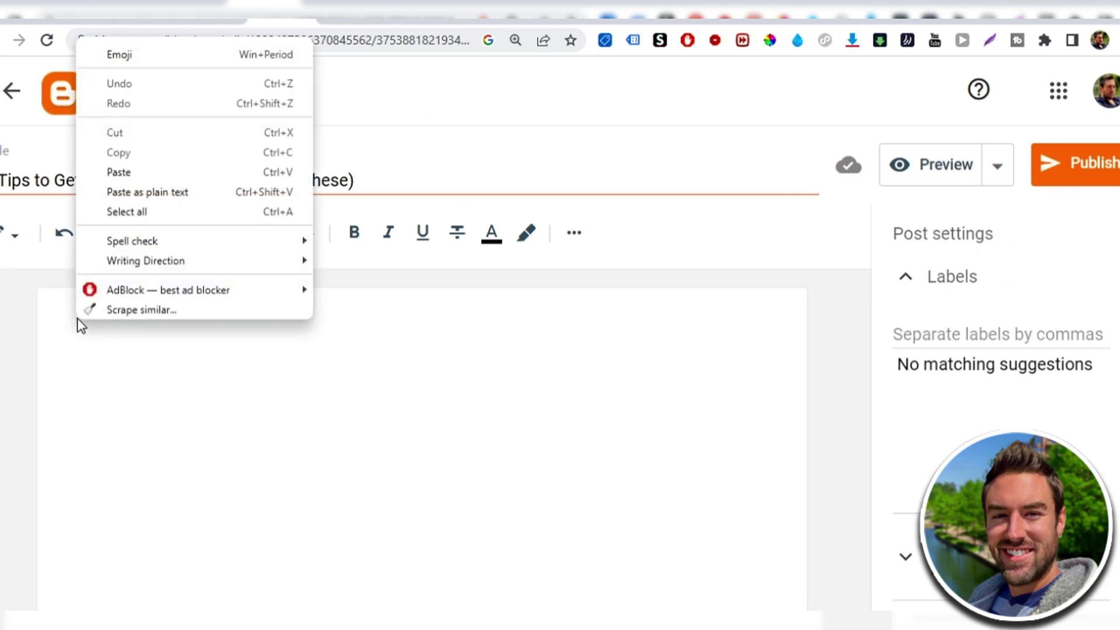
click(128, 178)
scroll(200, 442, up, 20)
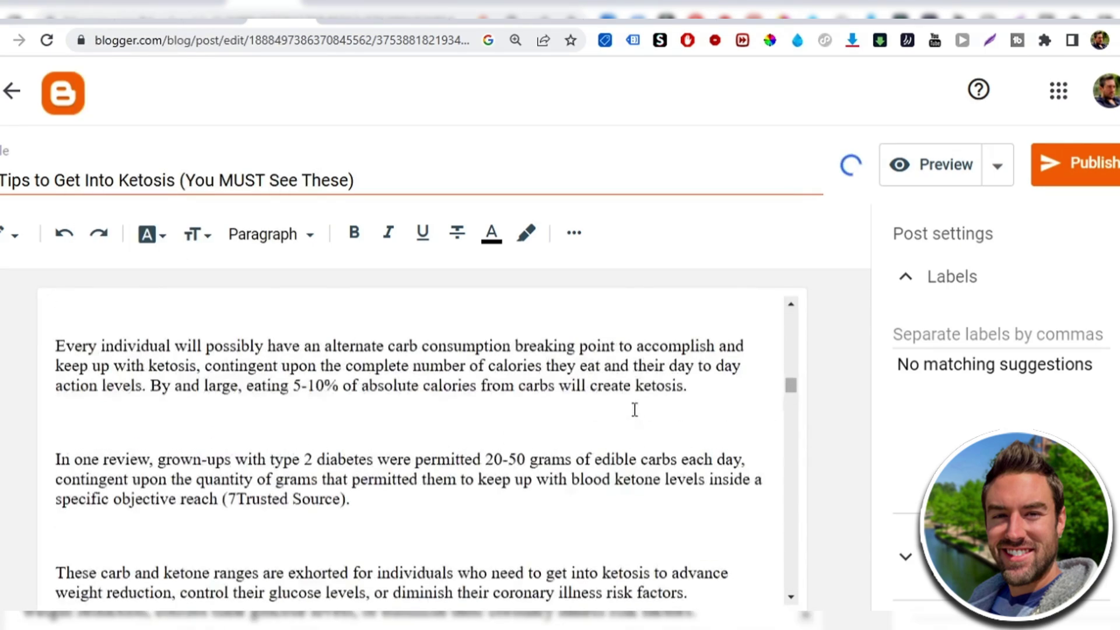
drag(791, 320, 770, 293)
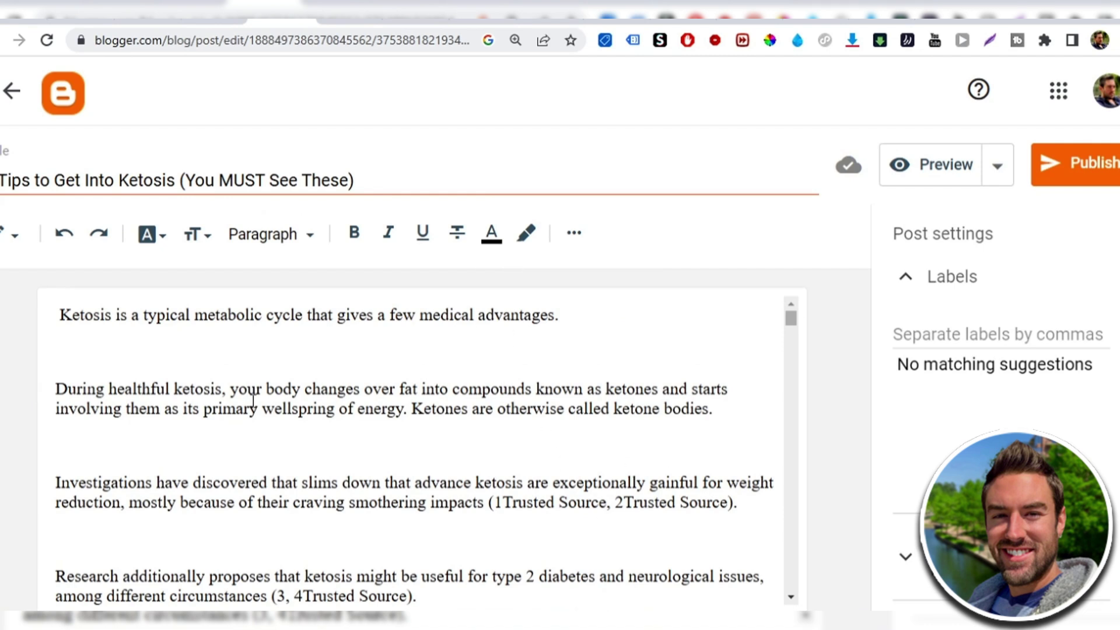
Delete the photo credit line above the first tip and review the post.
scroll(262, 395, down, 6)
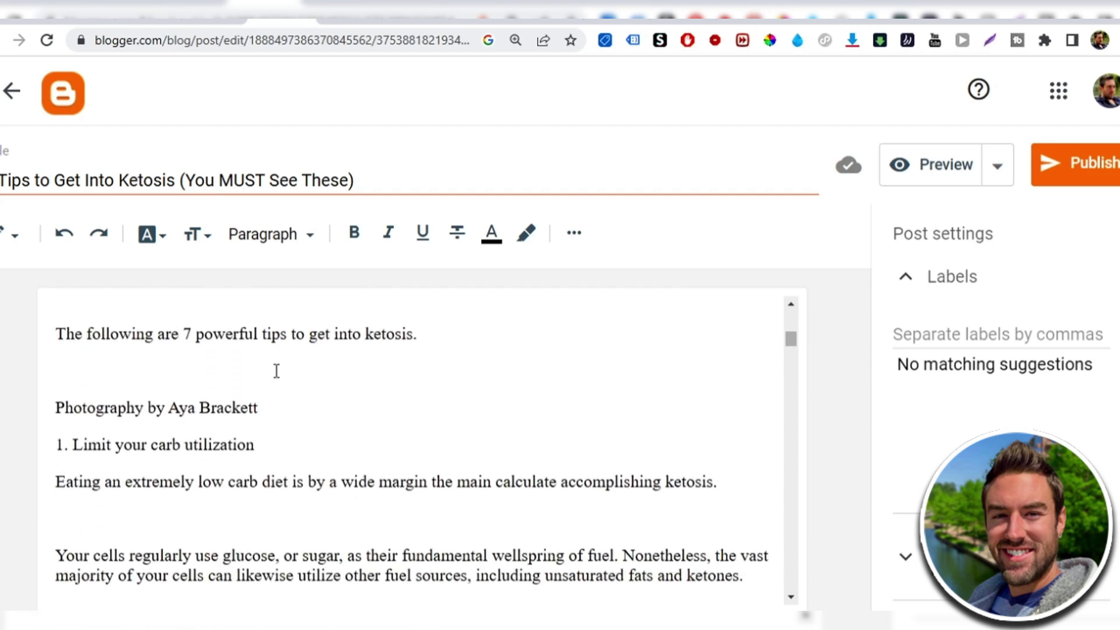
scroll(255, 332, down, 1)
triple_click(156, 334)
key(BackSpace)
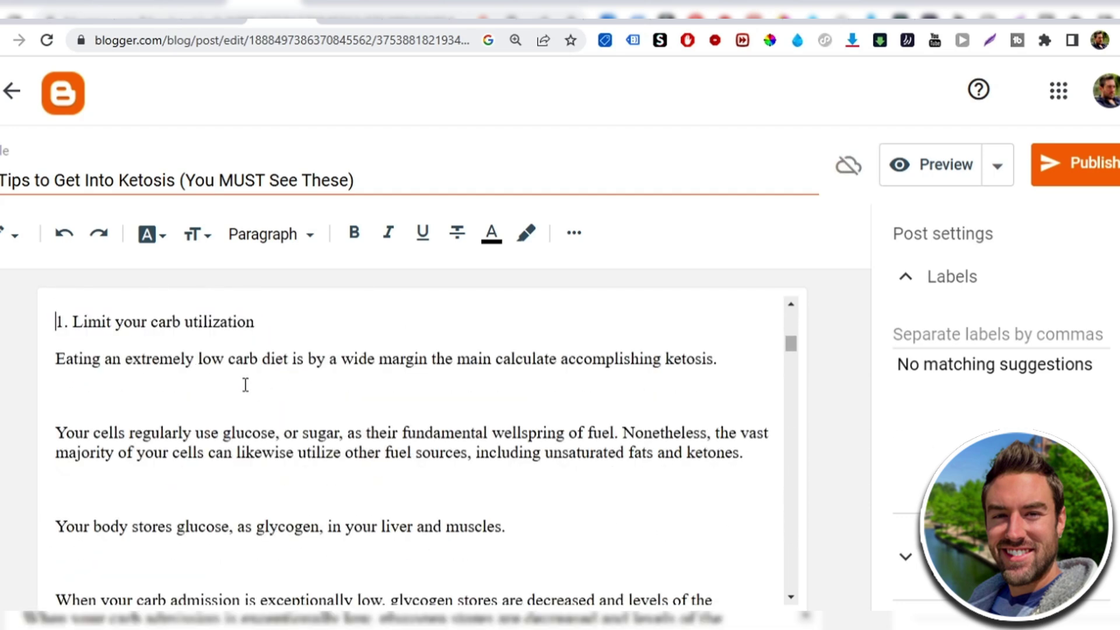
scroll(243, 388, up, 1)
scroll(262, 395, down, 15)
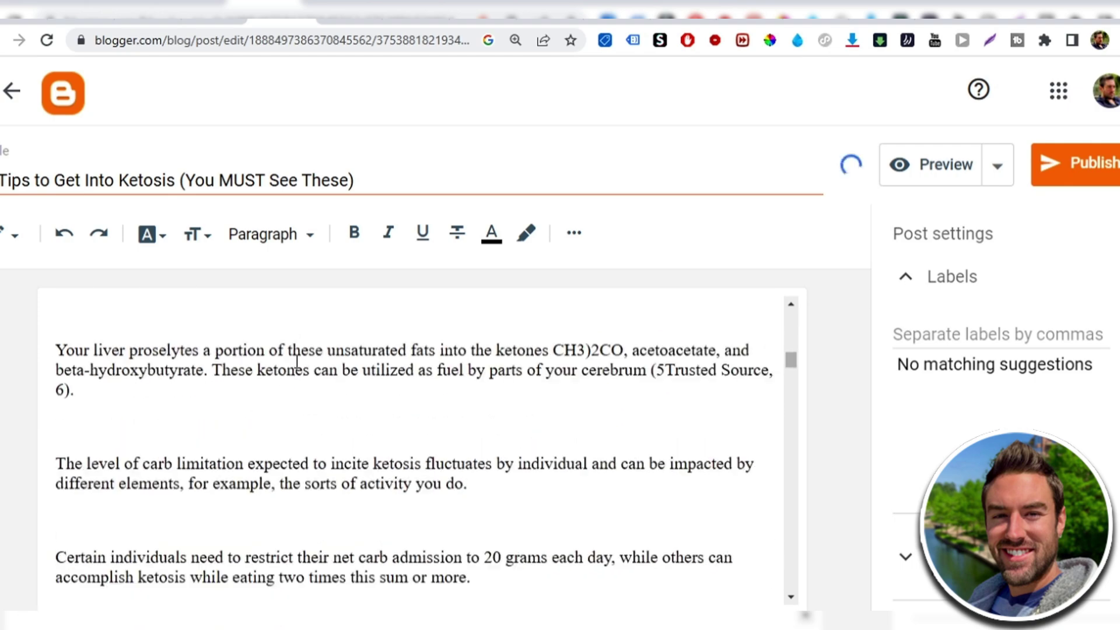
scroll(297, 362, down, 10)
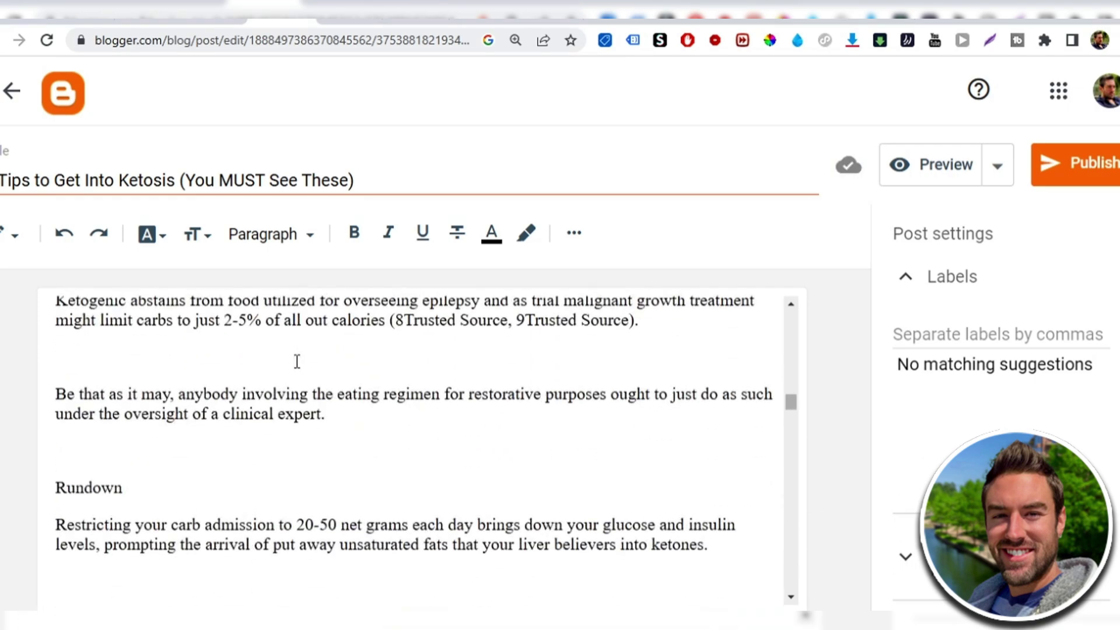
scroll(260, 466, up, 20)
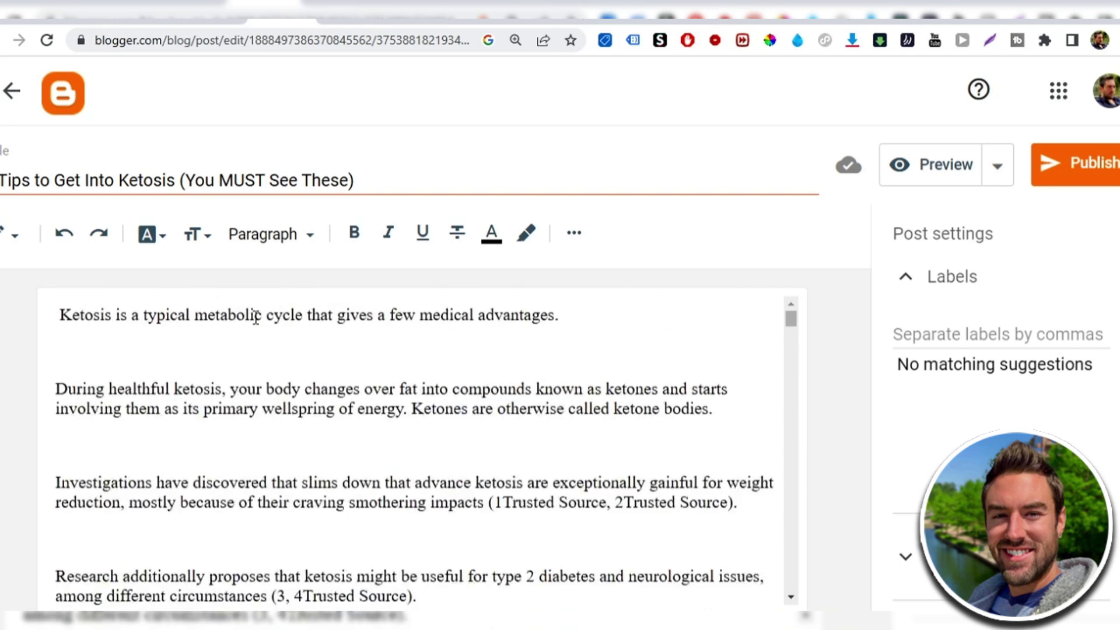
scroll(255, 315, down, 6)
Make the 'powerful tips' intro line bold and centred.
triple_click(222, 420)
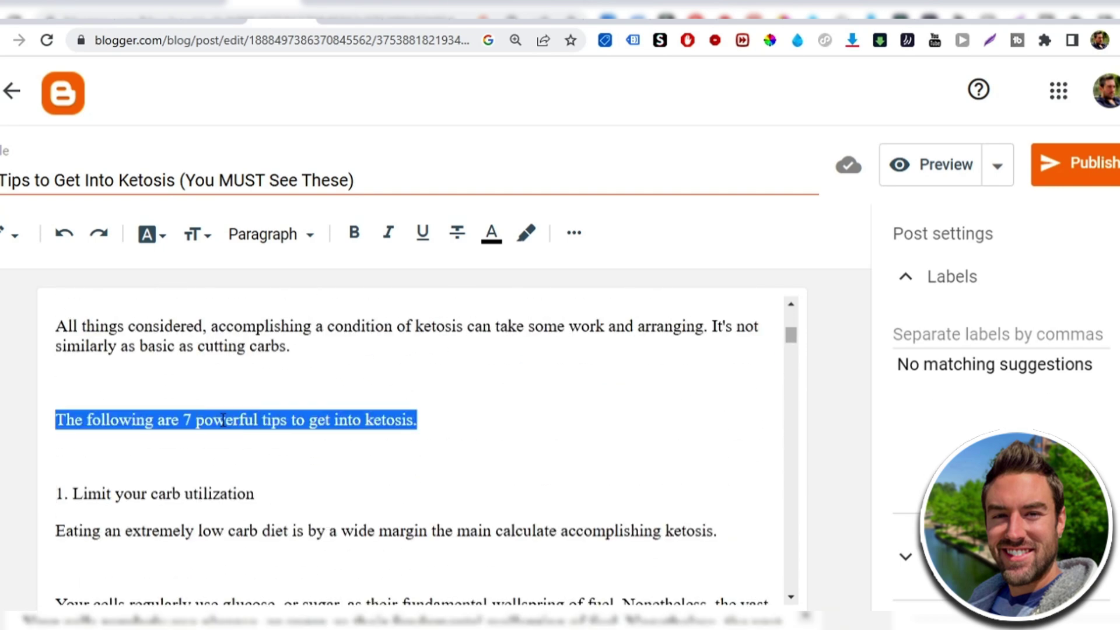
click(354, 235)
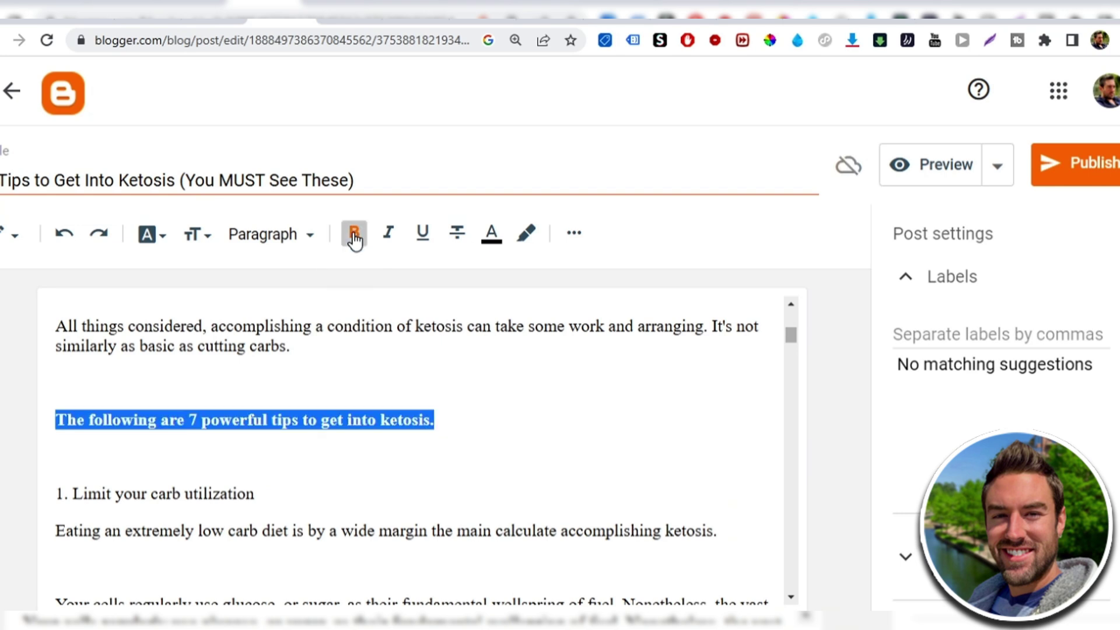
click(574, 232)
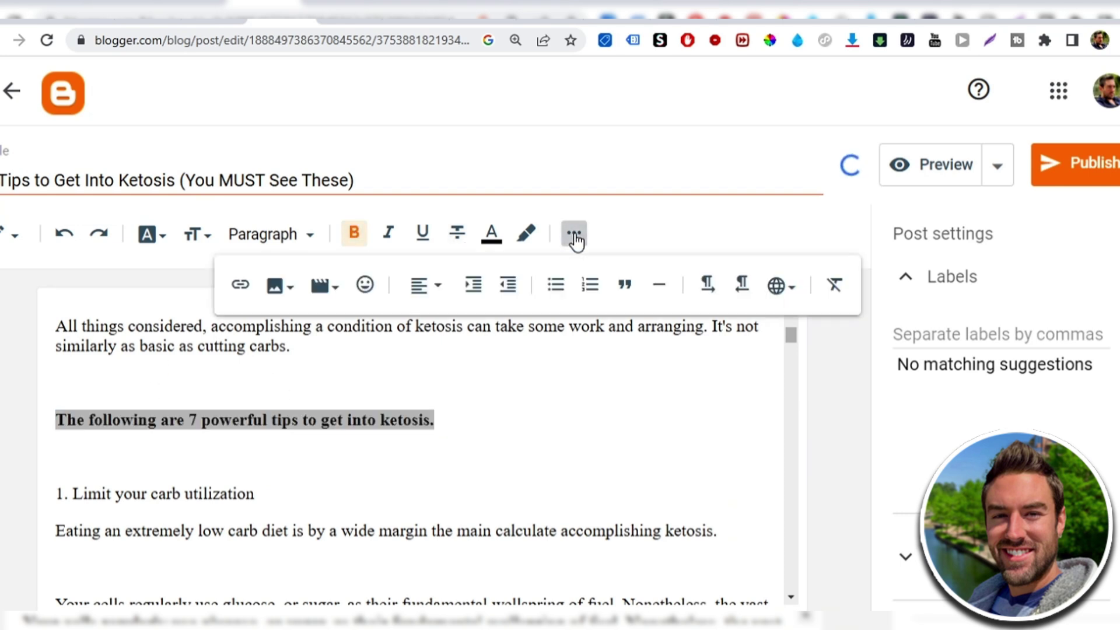
click(426, 285)
click(431, 361)
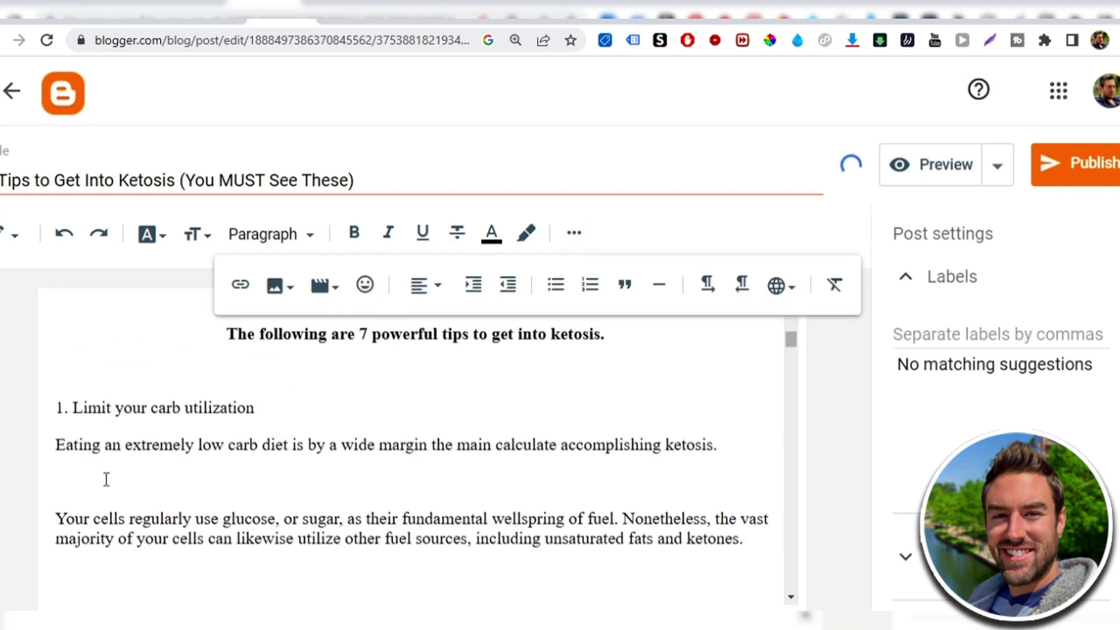
Bold the first three numbered tip headings, including the coconut oil tip.
triple_click(162, 406)
click(368, 357)
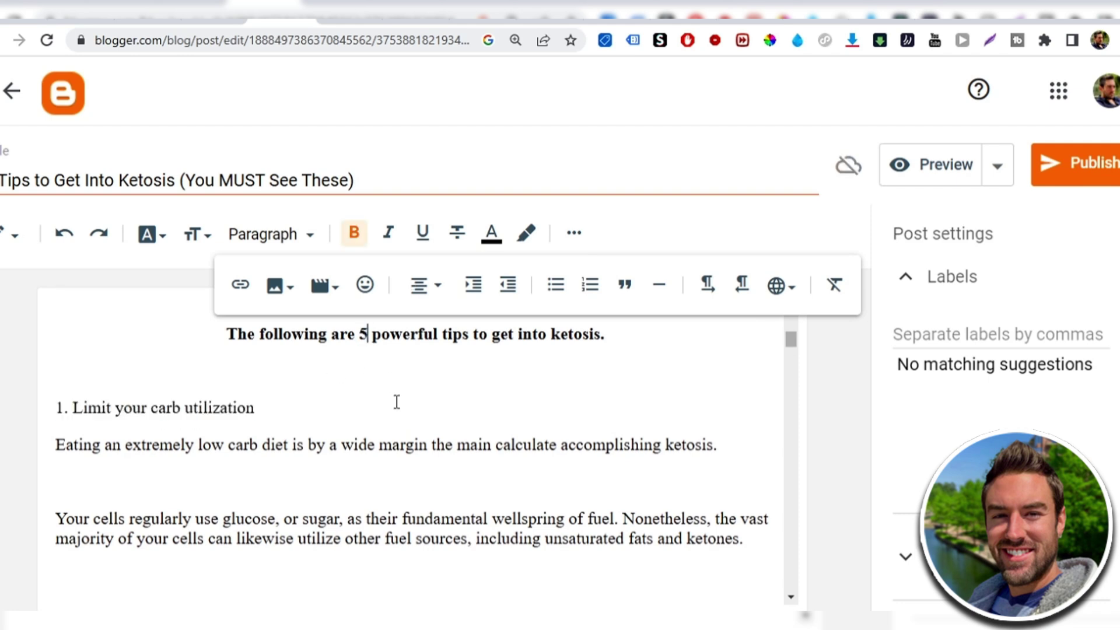
triple_click(138, 411)
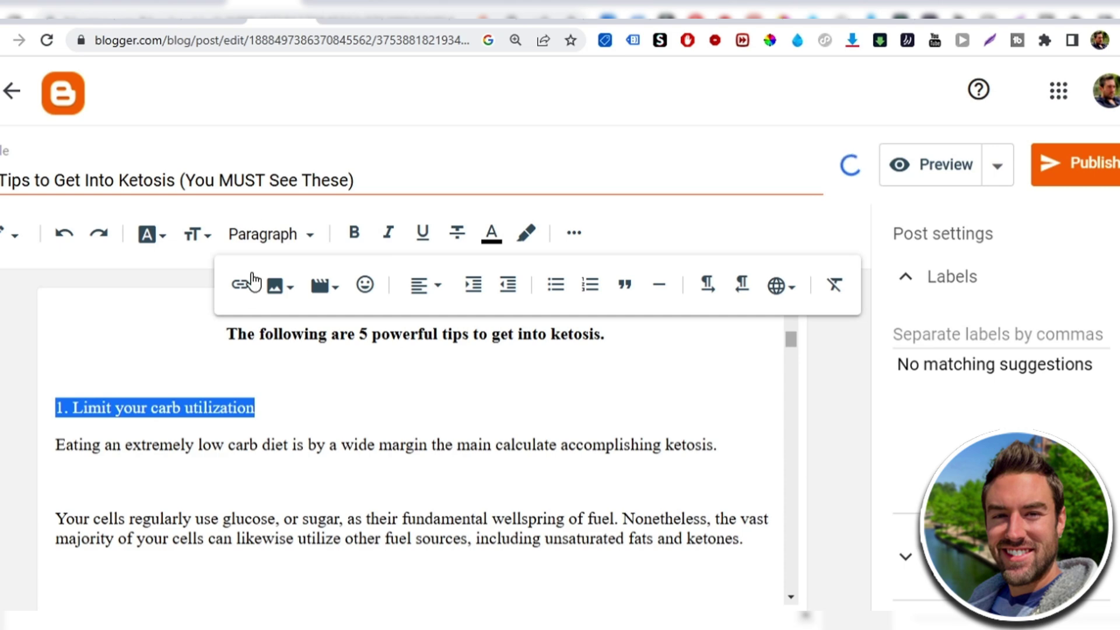
click(354, 232)
click(226, 513)
scroll(169, 430, down, 5)
scroll(169, 430, down, 10)
triple_click(174, 359)
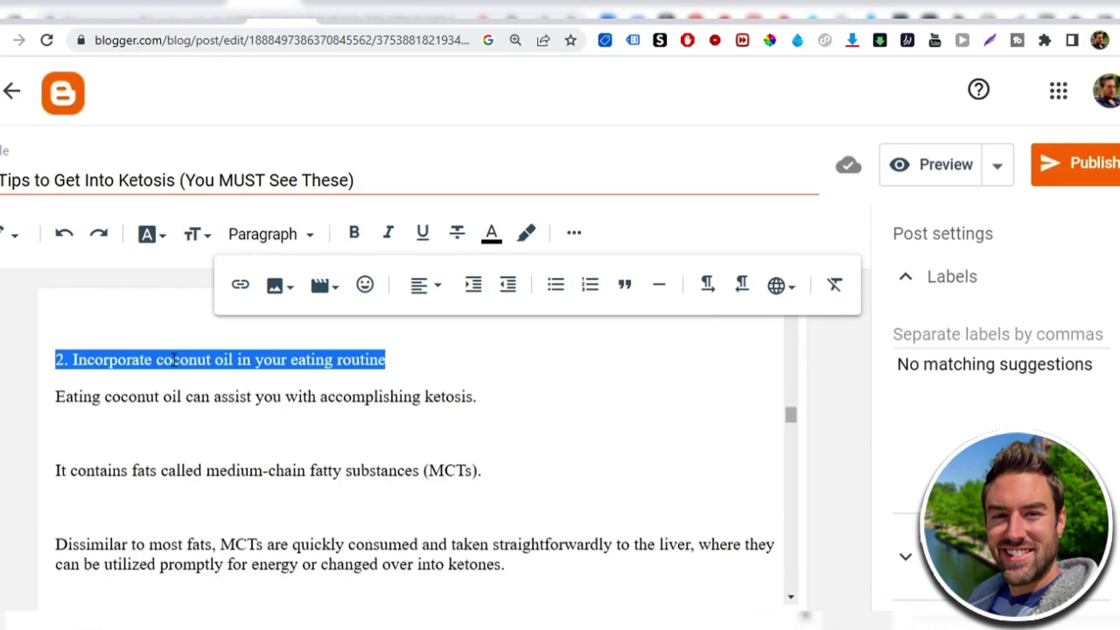
click(354, 232)
click(222, 360)
scroll(246, 367, down, 15)
triple_click(151, 366)
click(363, 236)
click(280, 423)
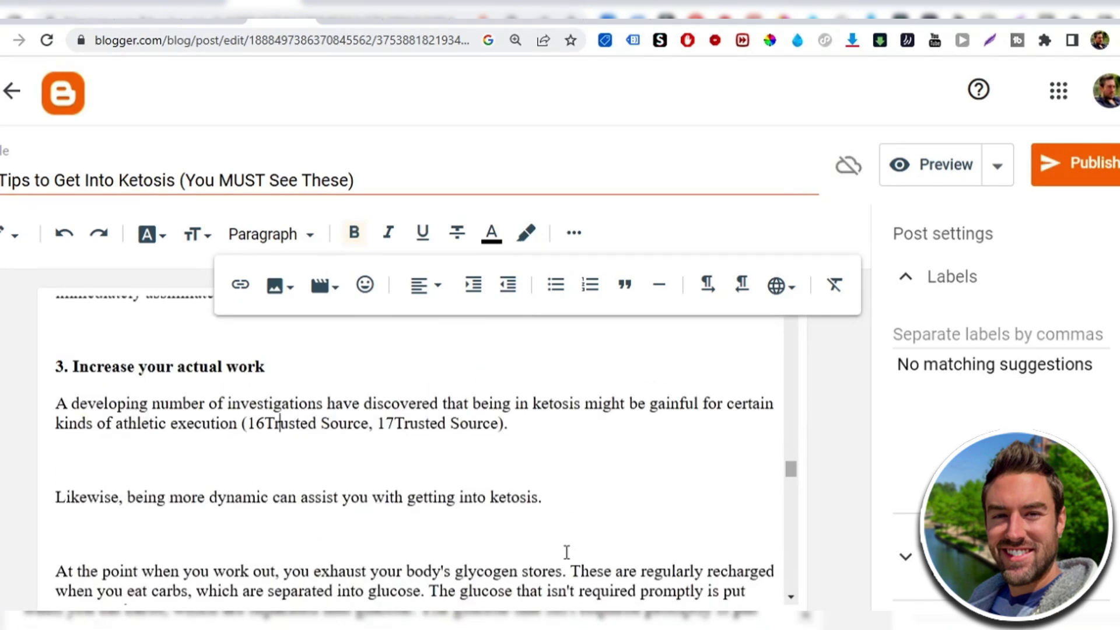
scroll(368, 531, up, 12)
Set all the post text to Medium font size.
key(ctrl+a)
scroll(379, 455, up, 3)
scroll(446, 431, up, 4)
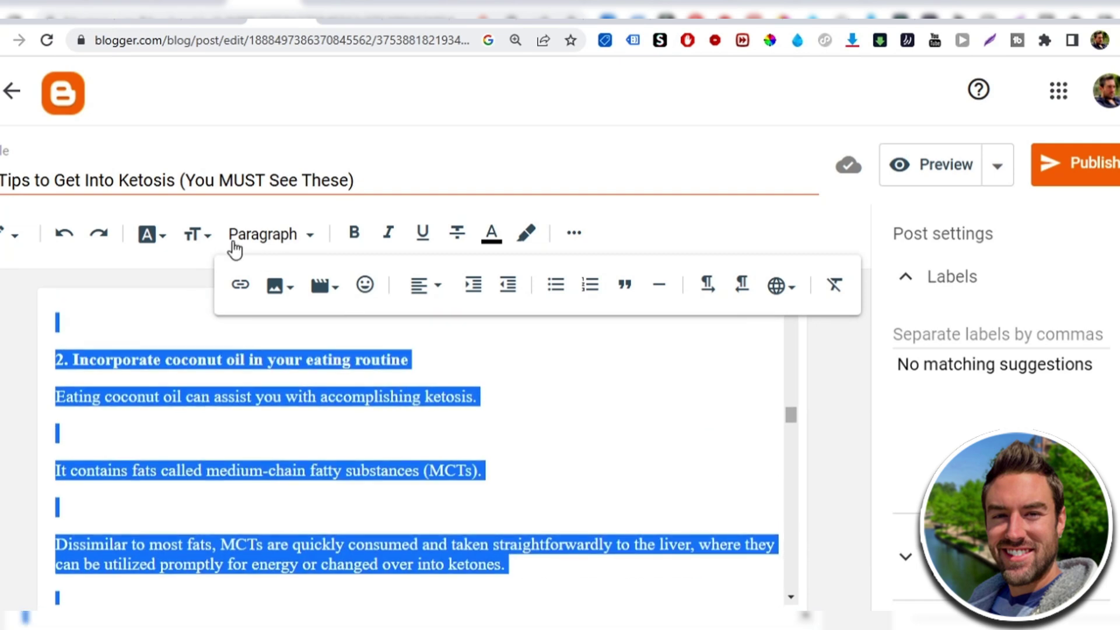
click(197, 234)
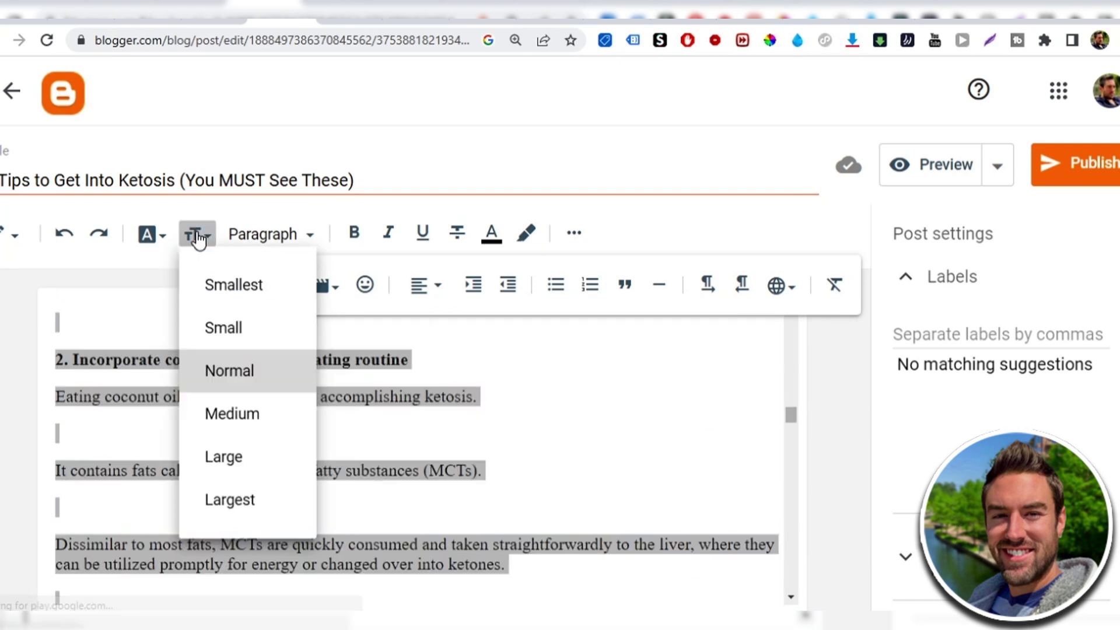
click(237, 424)
click(285, 409)
scroll(282, 467, up, 10)
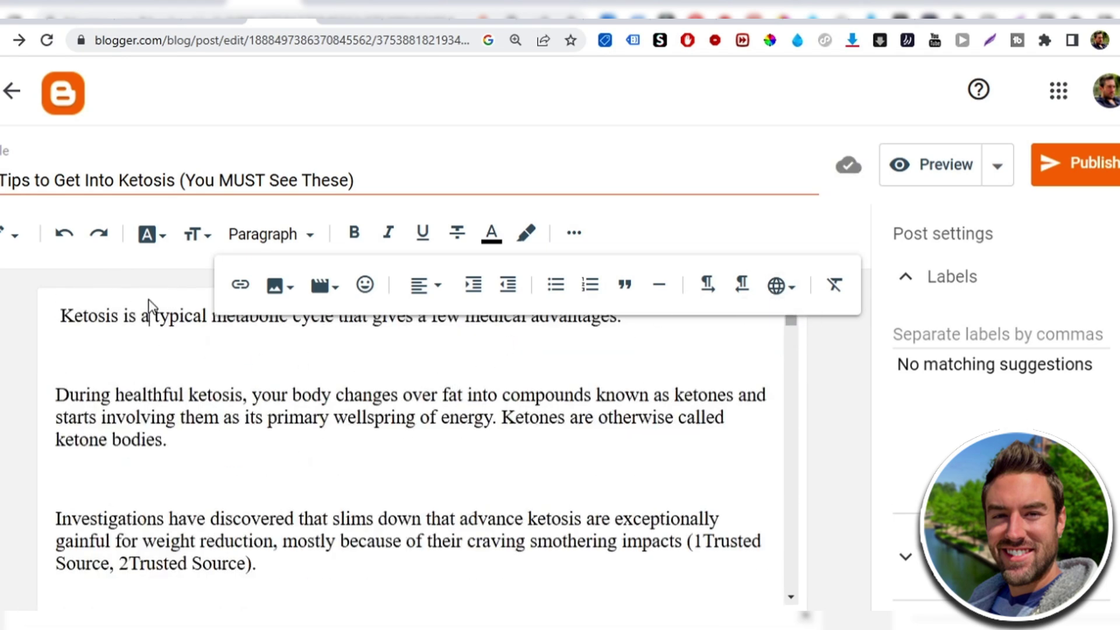
click(575, 232)
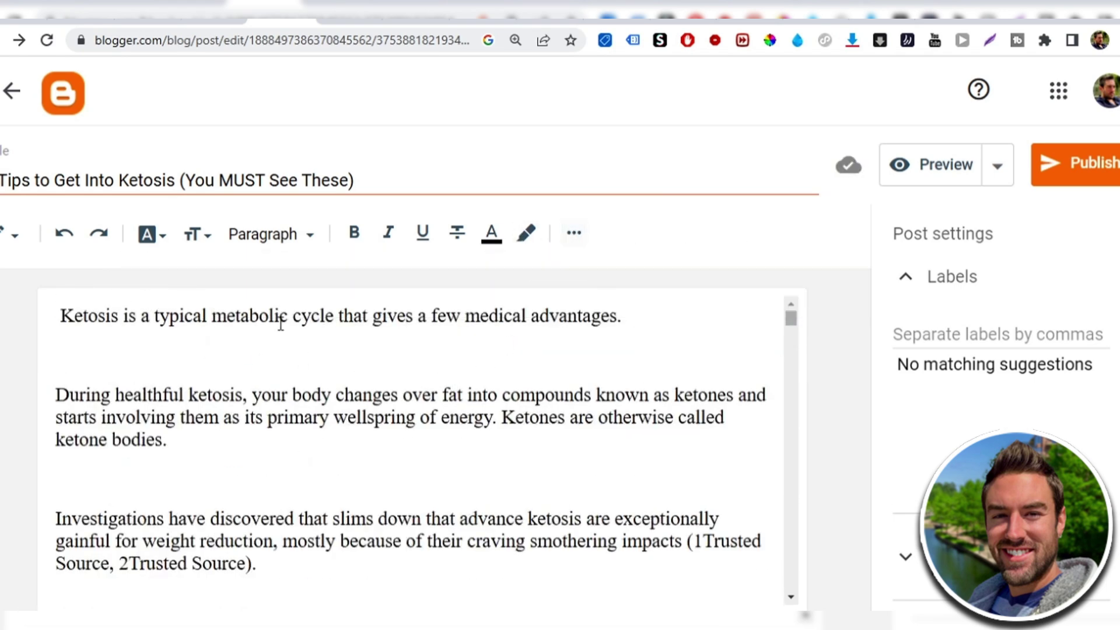
scroll(182, 460, down, 20)
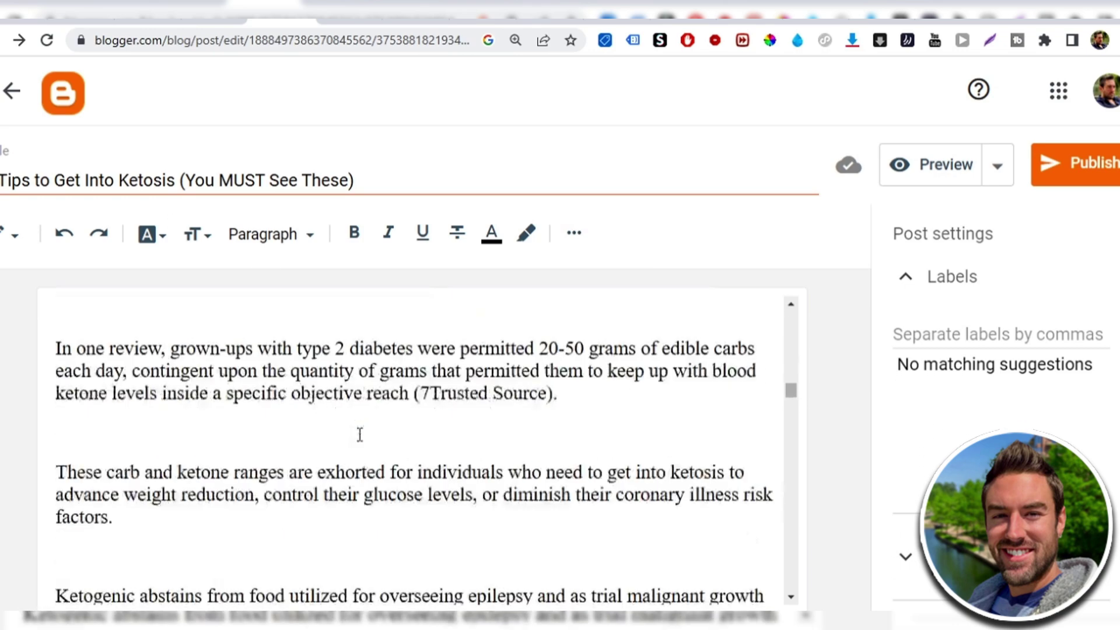
scroll(364, 433, down, 20)
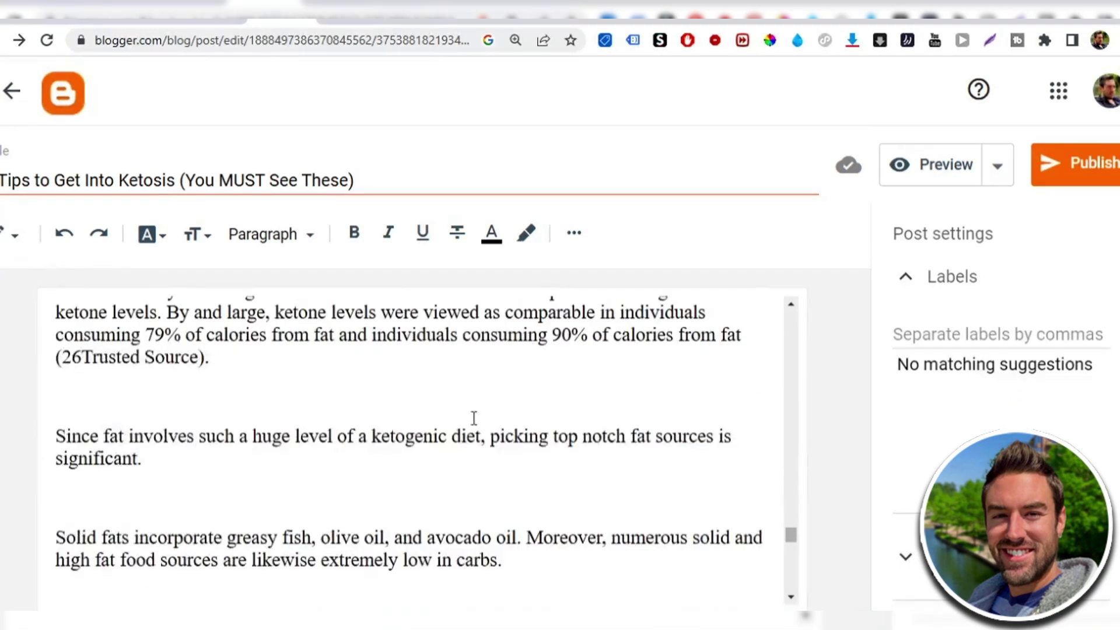
scroll(468, 420, down, 5)
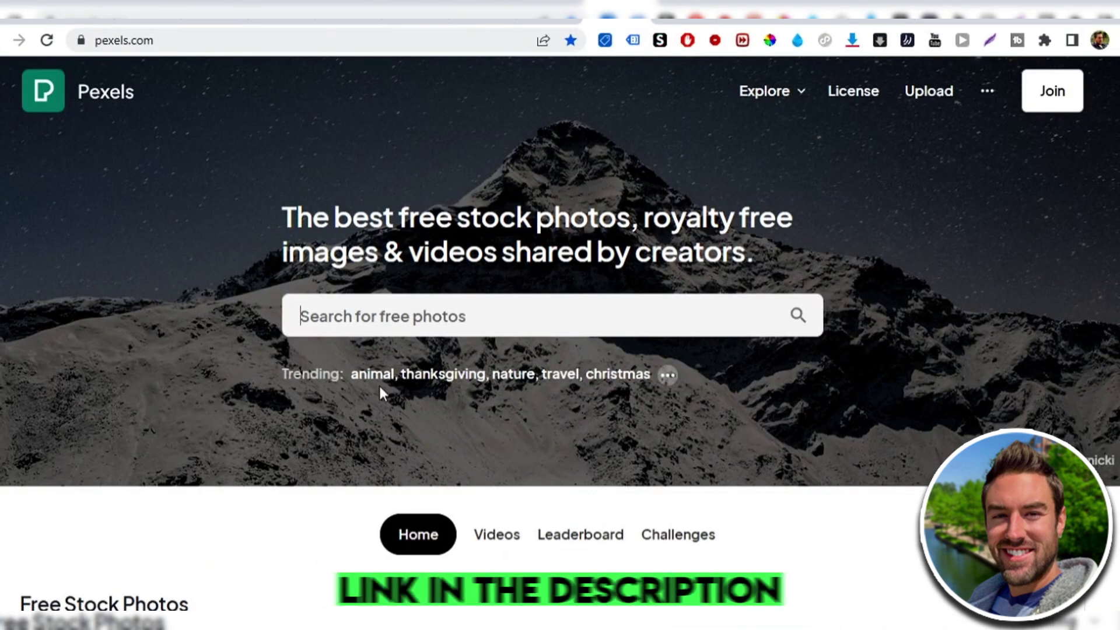
Search Pexels for 'weightloss' photos and browse the results.
click(311, 322)
text(weightloss)
key(Return)
scroll(593, 211, down, 7)
scroll(559, 356, down, 3)
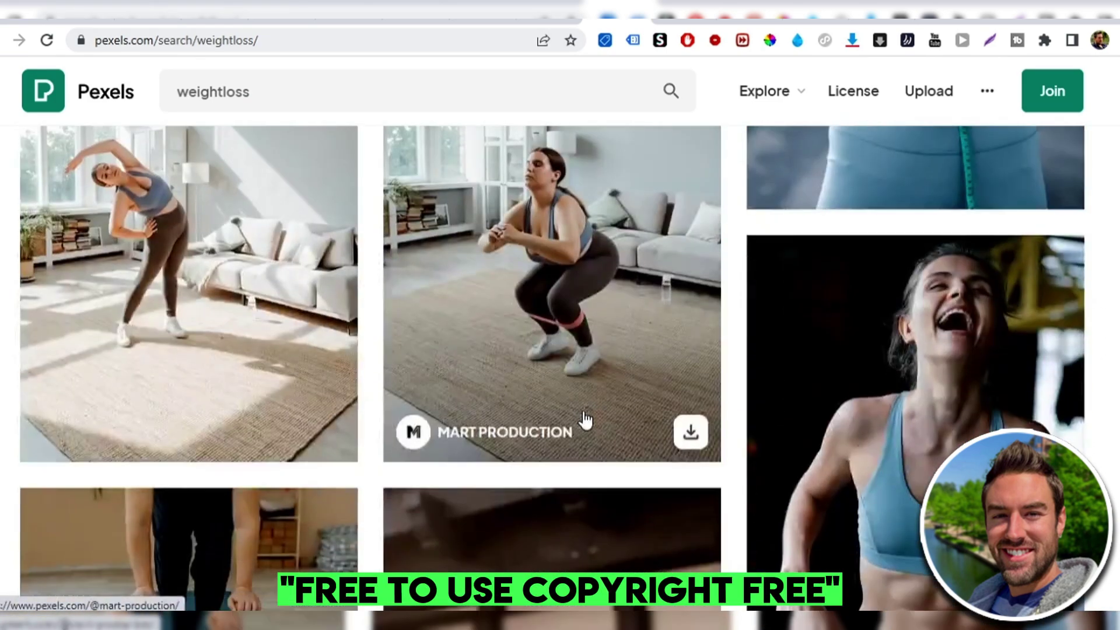
scroll(593, 419, down, 12)
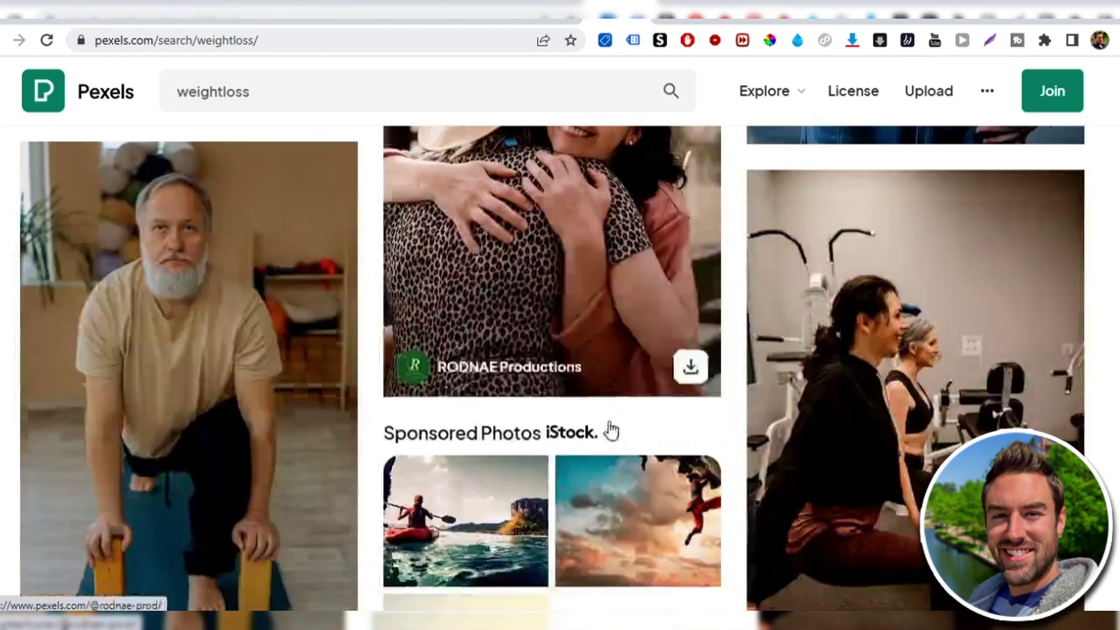
scroll(371, 352, up, 12)
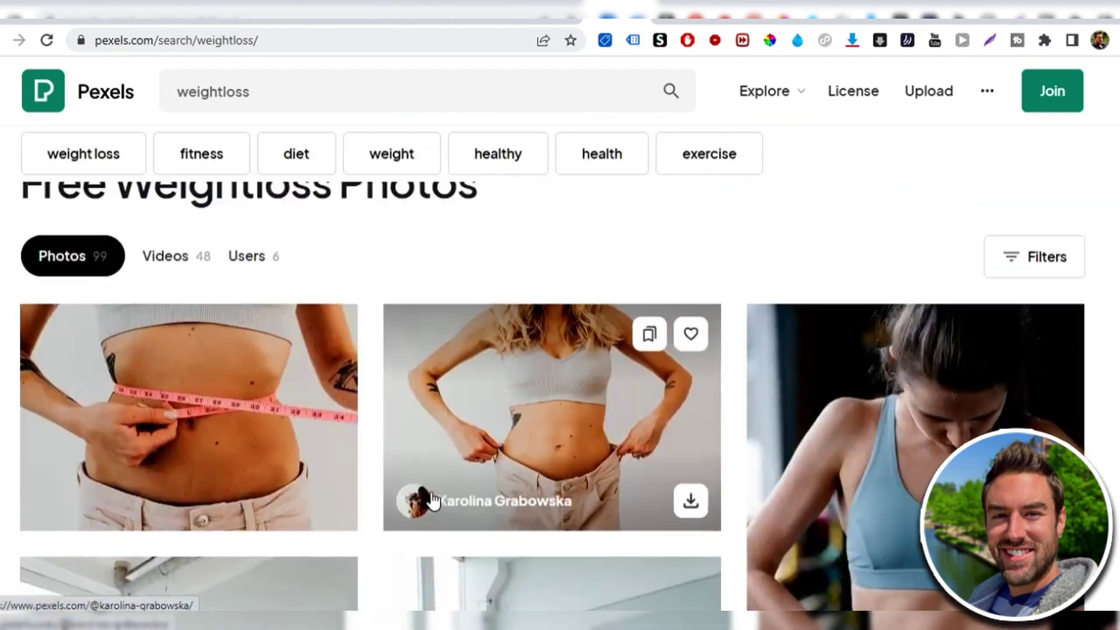
scroll(473, 425, down, 10)
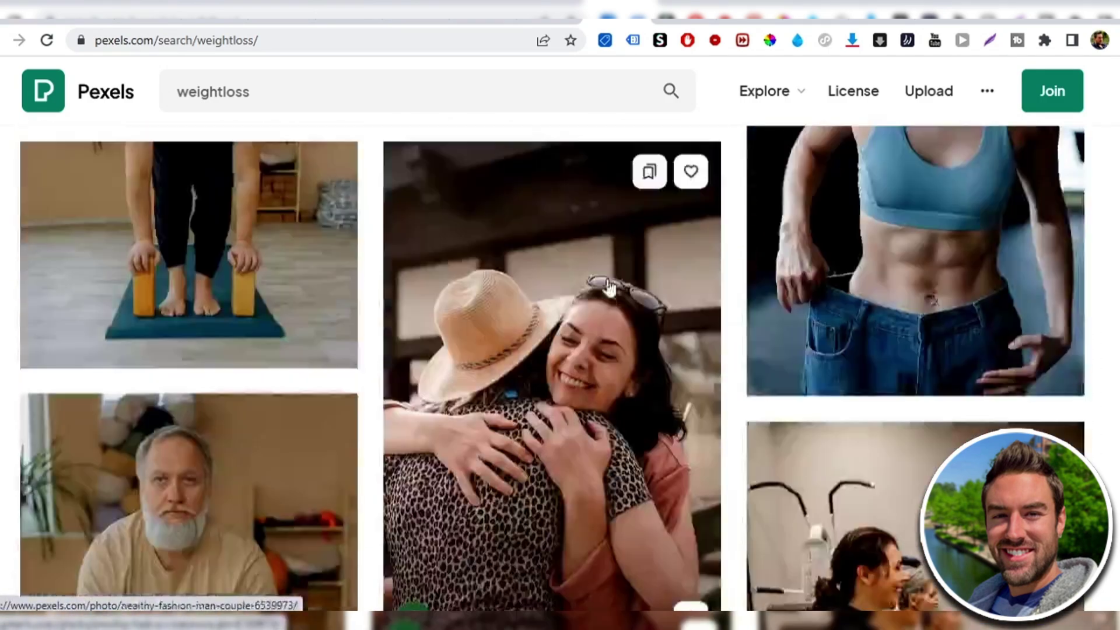
scroll(490, 249, down, 10)
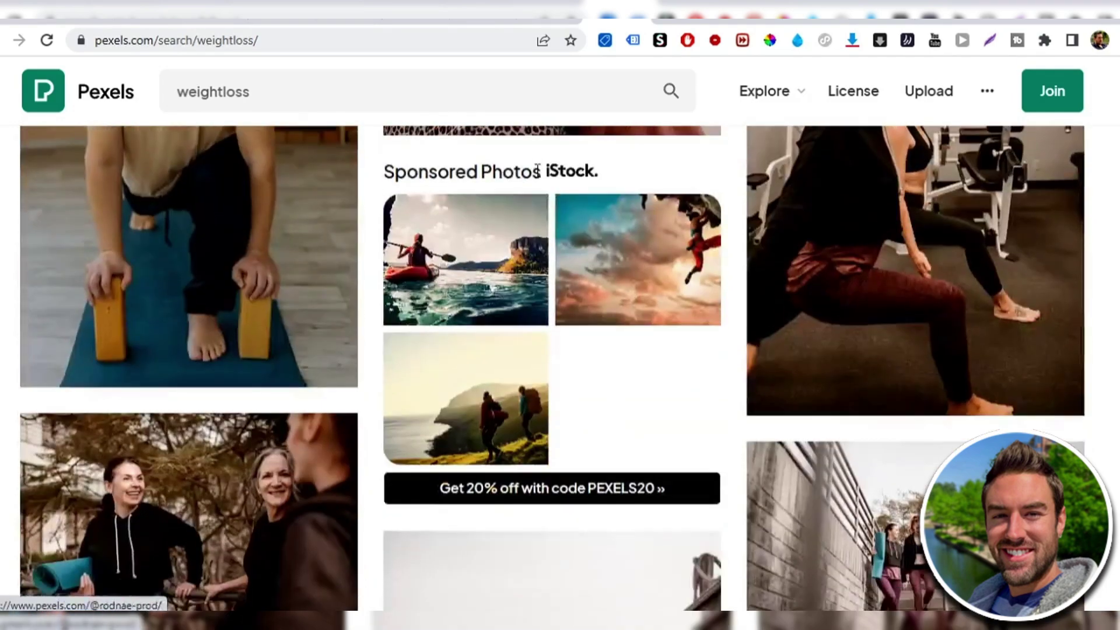
scroll(543, 179, down, 10)
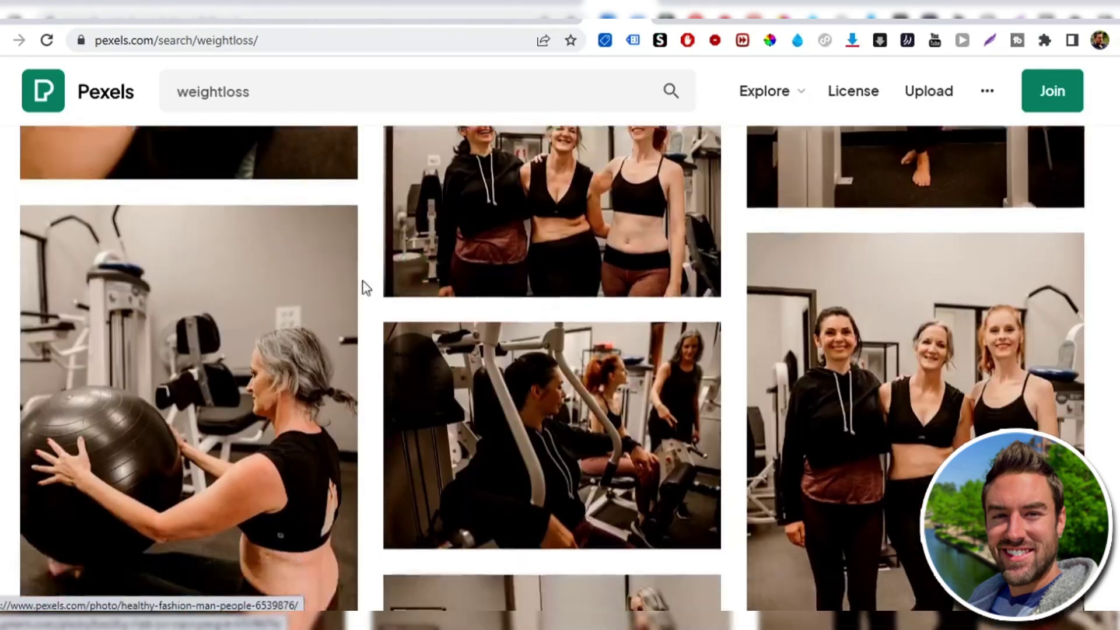
scroll(366, 287, down, 5)
Search for 'weight scale' and download the tape-measure-on-scale photo for free.
double_click(204, 87)
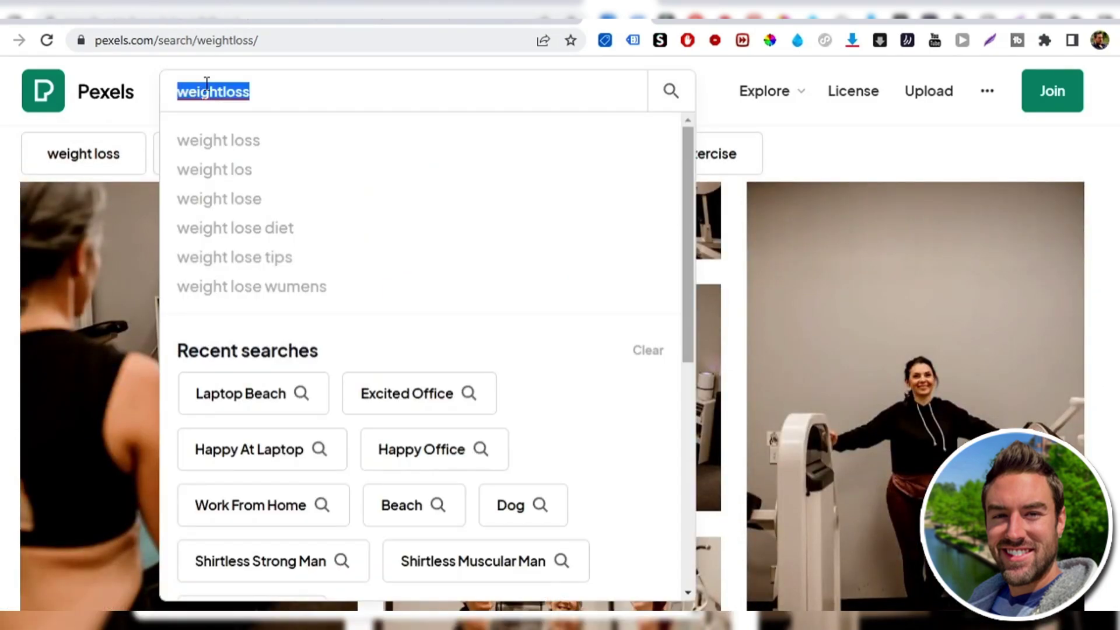
text(weight scale)
key(Return)
scroll(392, 198, down, 1)
click(181, 303)
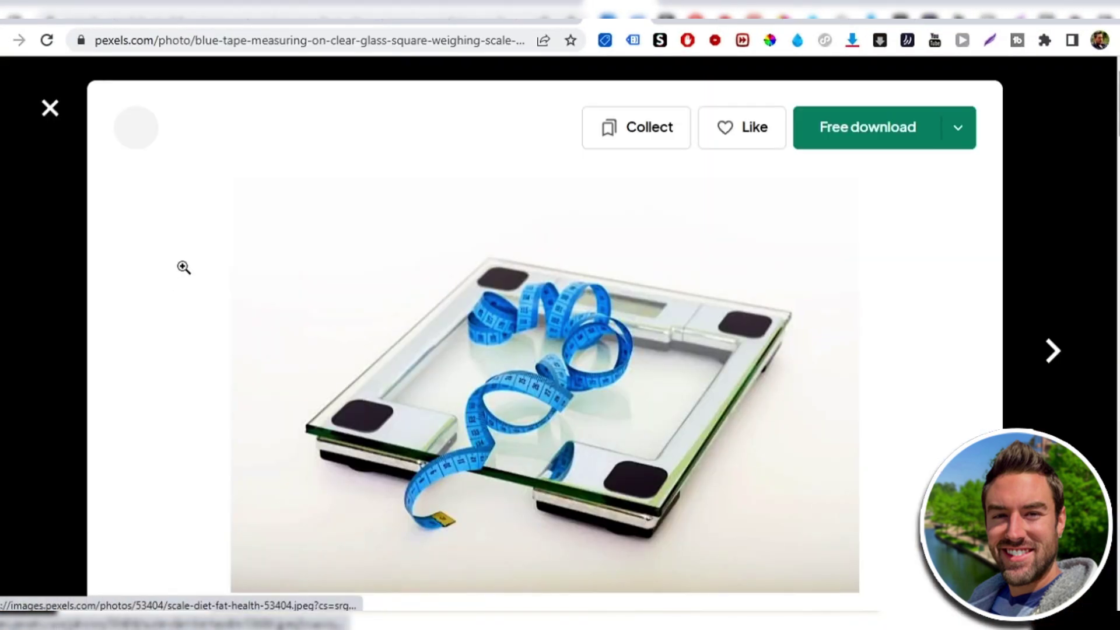
click(866, 130)
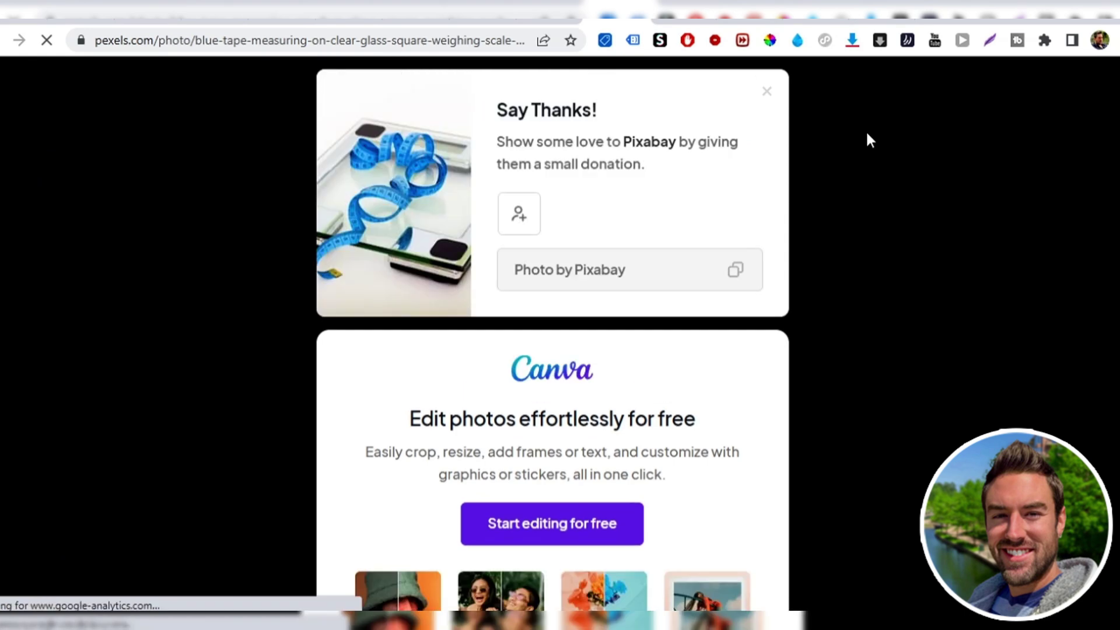
click(767, 91)
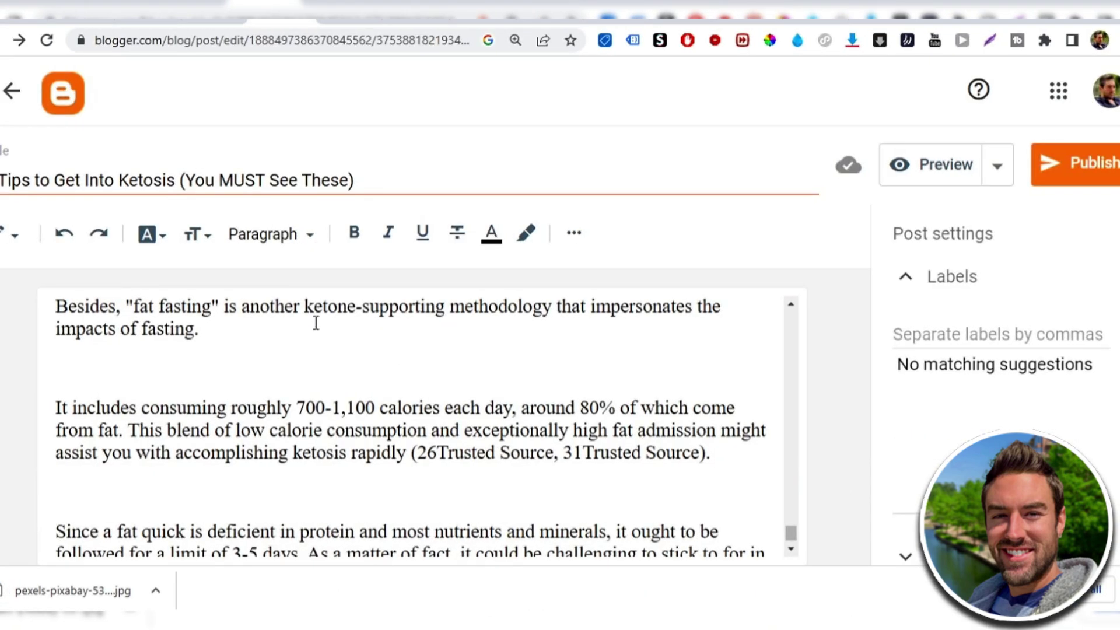
Insert the tape-measure-on-scale photo on a new line below the coconut oil heading.
scroll(315, 323, up, 10)
scroll(290, 408, up, 15)
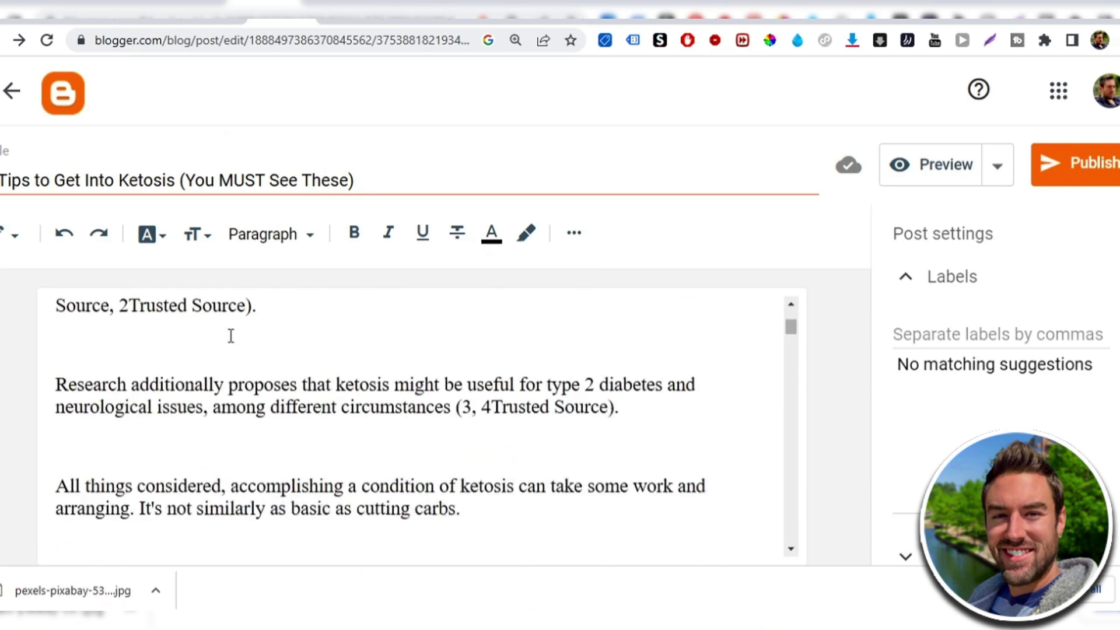
scroll(163, 362, down, 8)
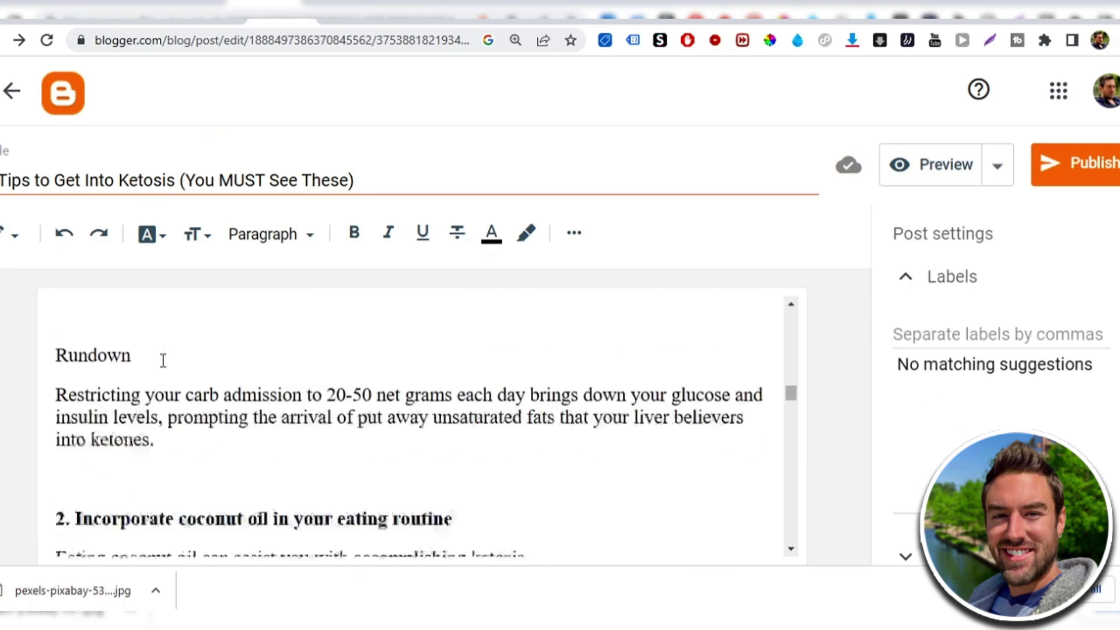
scroll(143, 379, up, 2)
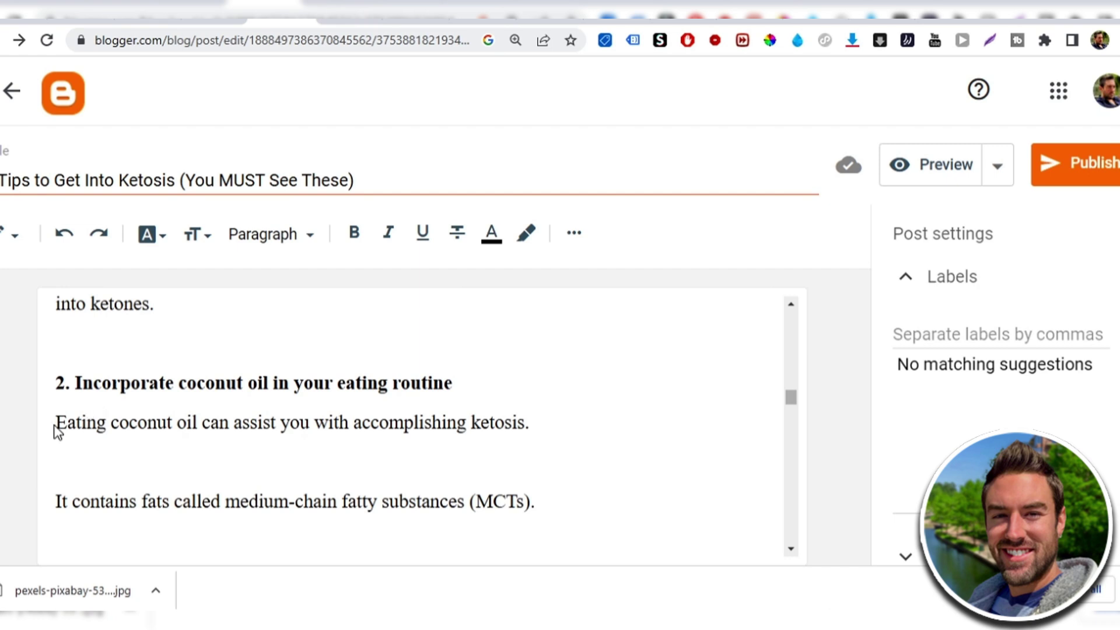
key(Return)
key(Return)
click(116, 422)
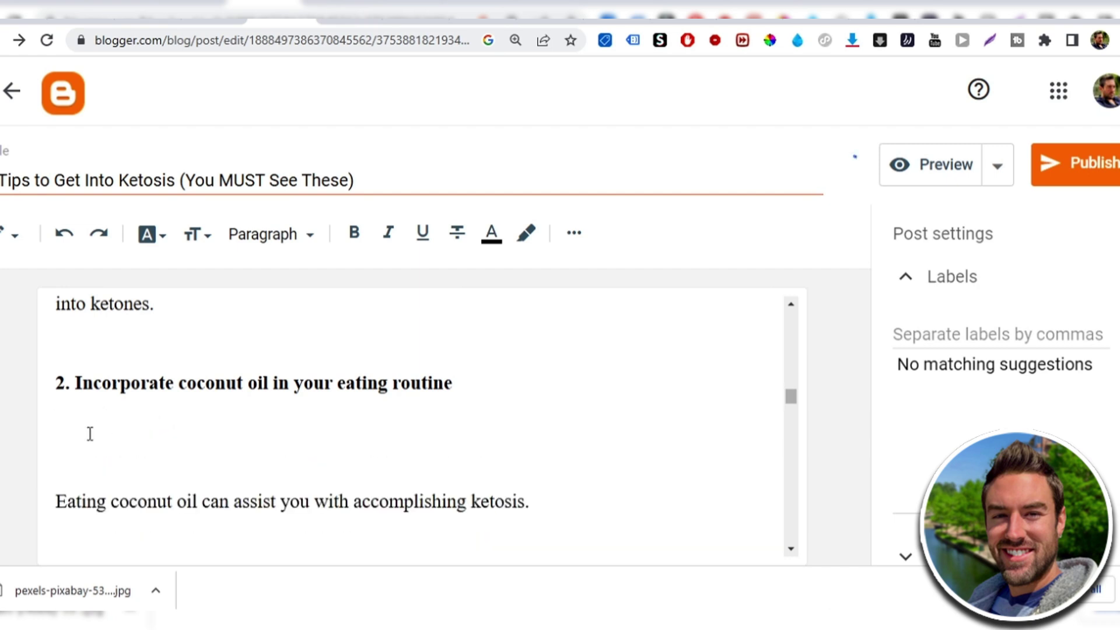
click(575, 233)
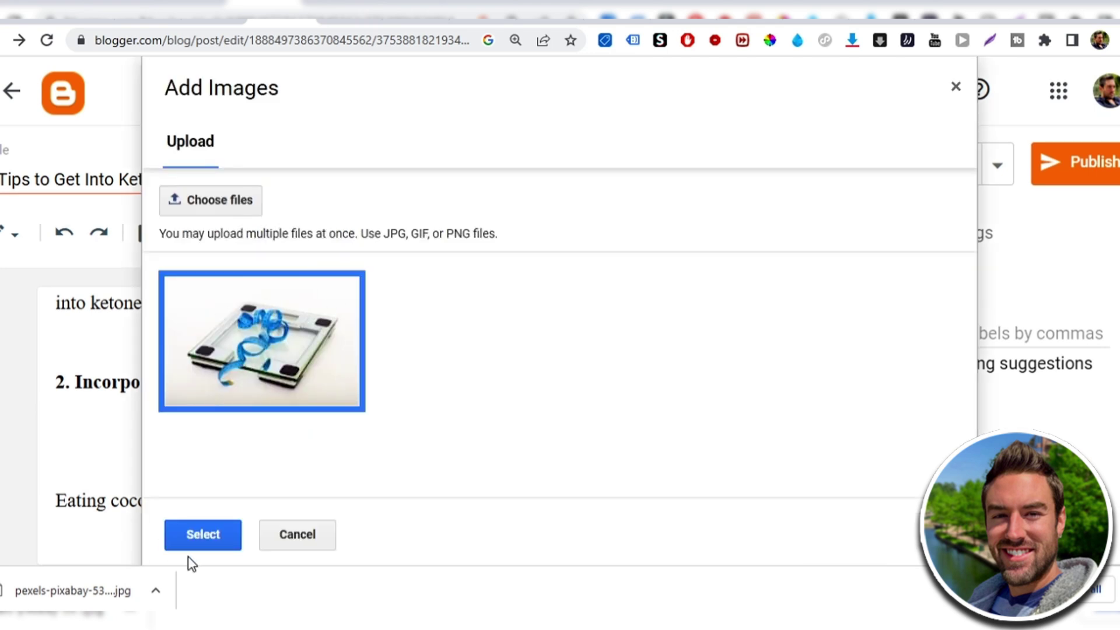
click(203, 535)
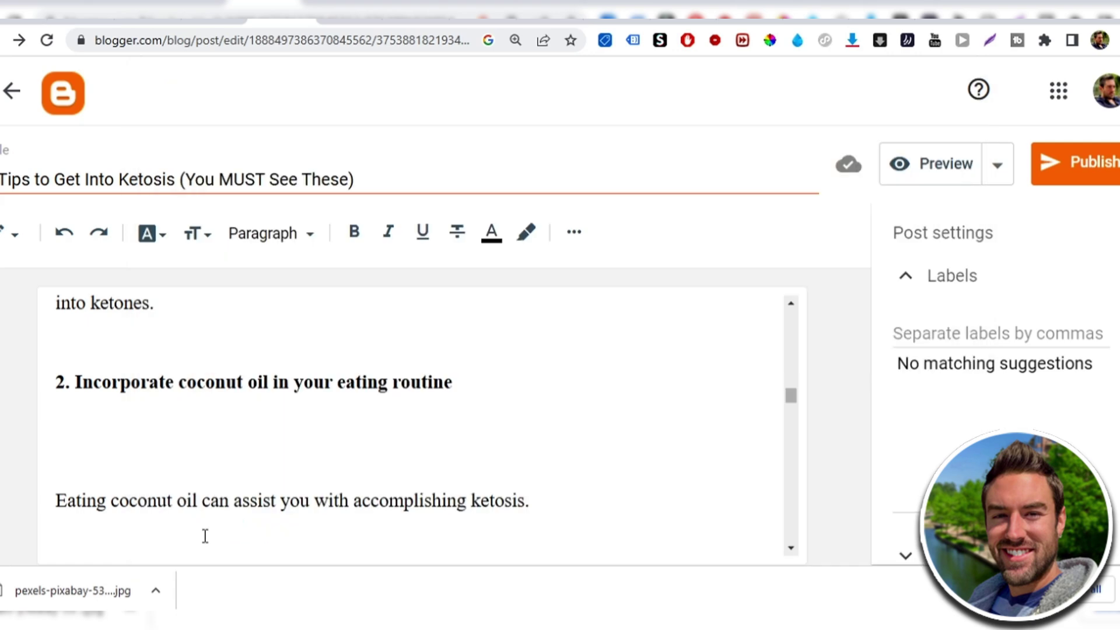
scroll(286, 408, up, 3)
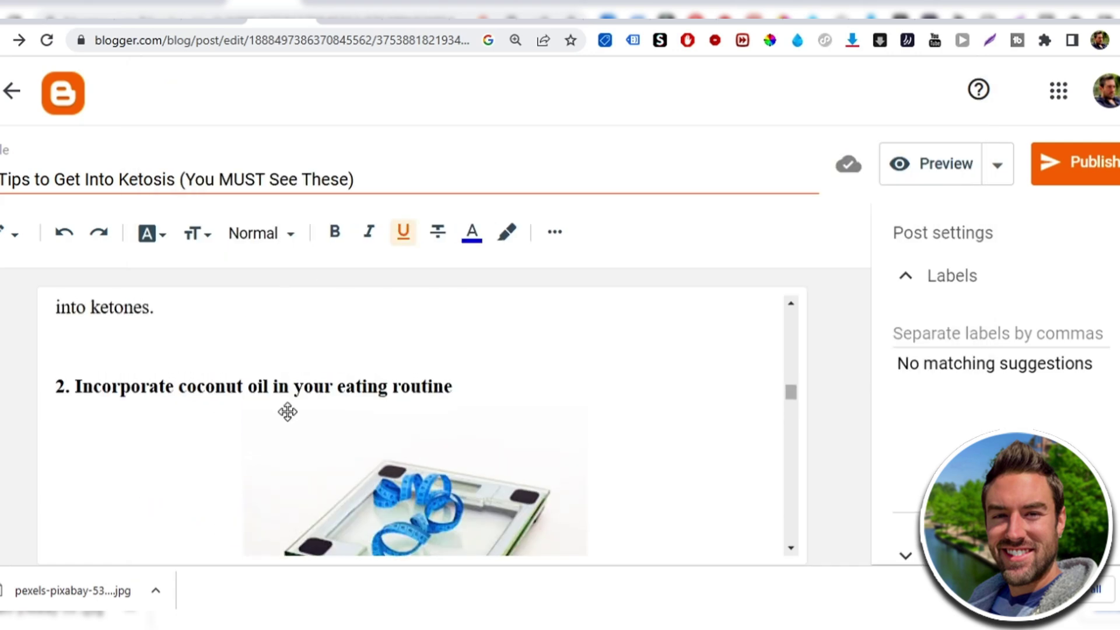
scroll(287, 408, down, 10)
scroll(397, 371, down, 6)
scroll(395, 370, up, 3)
scroll(399, 374, down, 2)
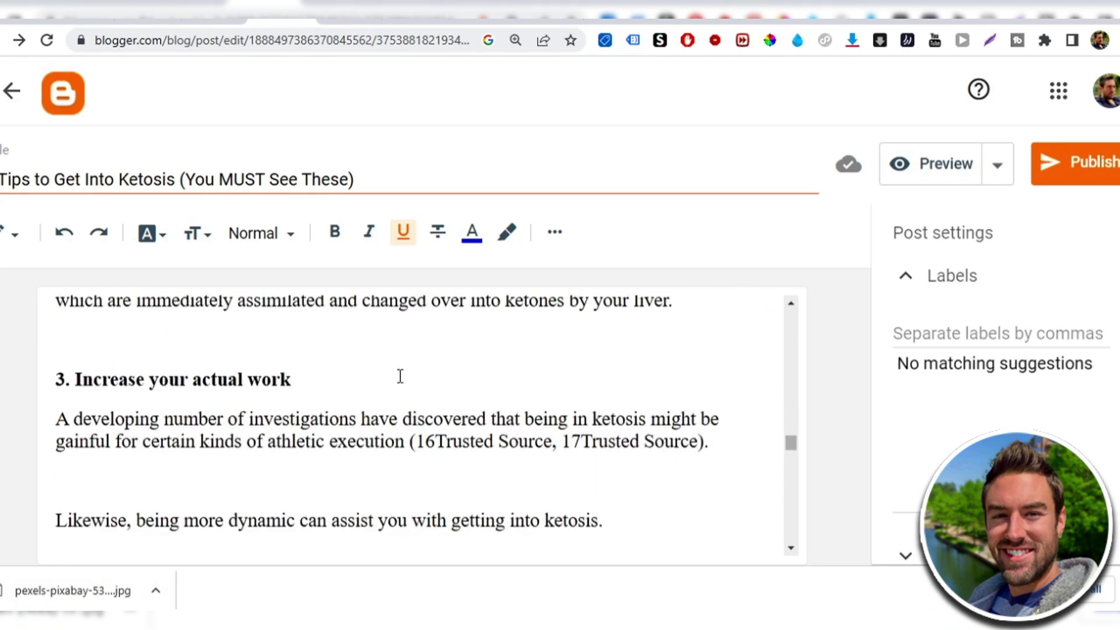
scroll(400, 376, down, 2)
scroll(217, 347, down, 1)
scroll(435, 392, up, 1)
scroll(555, 390, down, 5)
scroll(472, 371, down, 15)
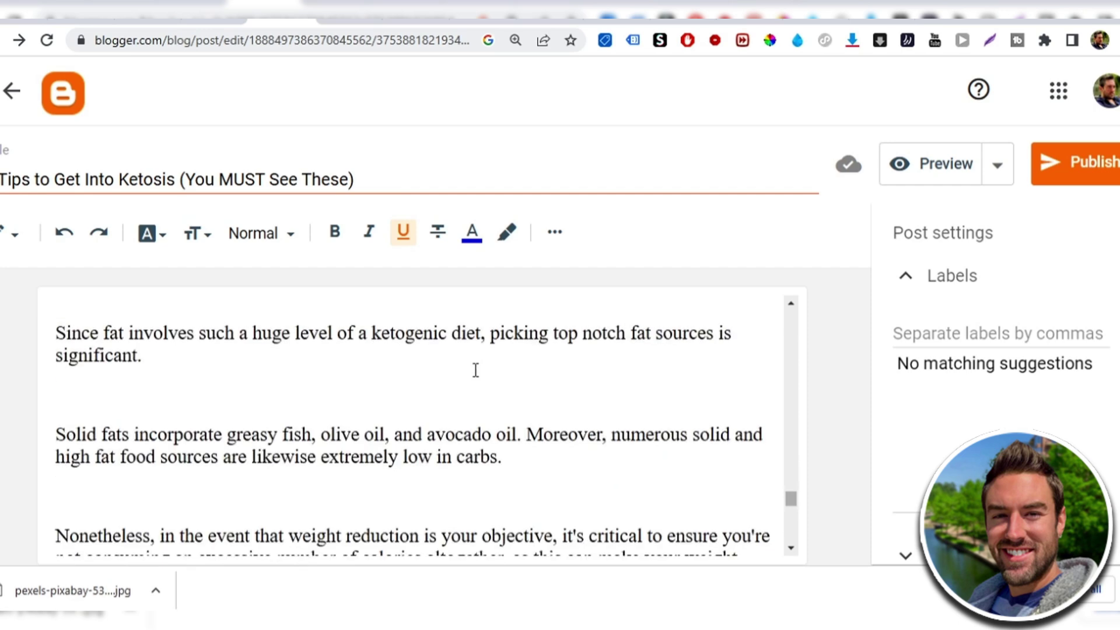
scroll(501, 364, down, 2)
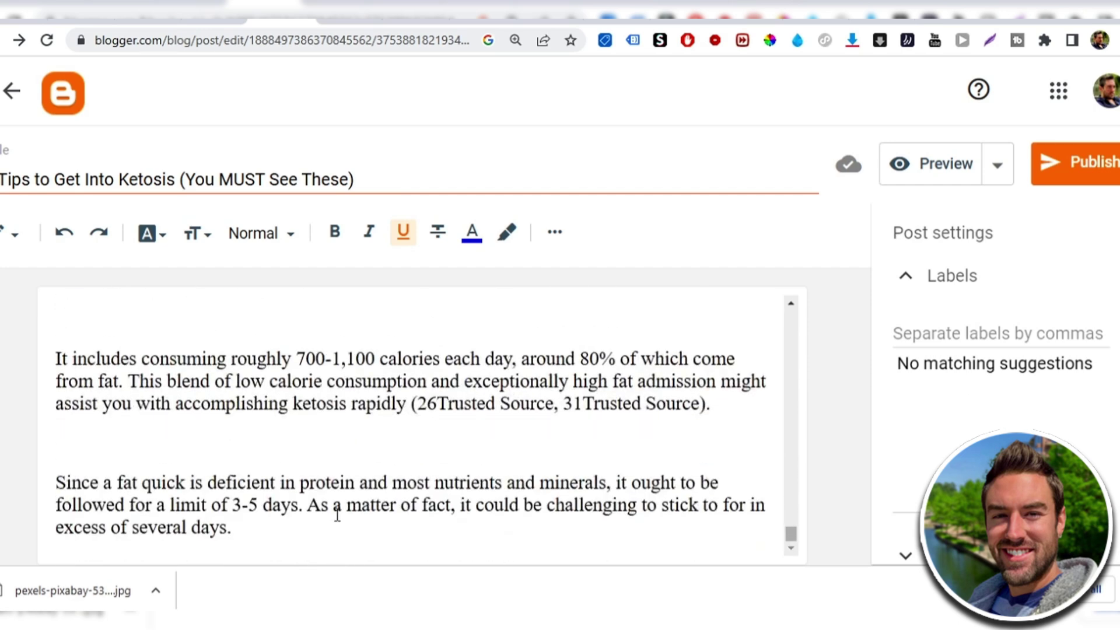
Add two blank lines after the last paragraph and begin the closing 'I hope you enjoyed these Keto tips!' line.
click(315, 524)
key(Return)
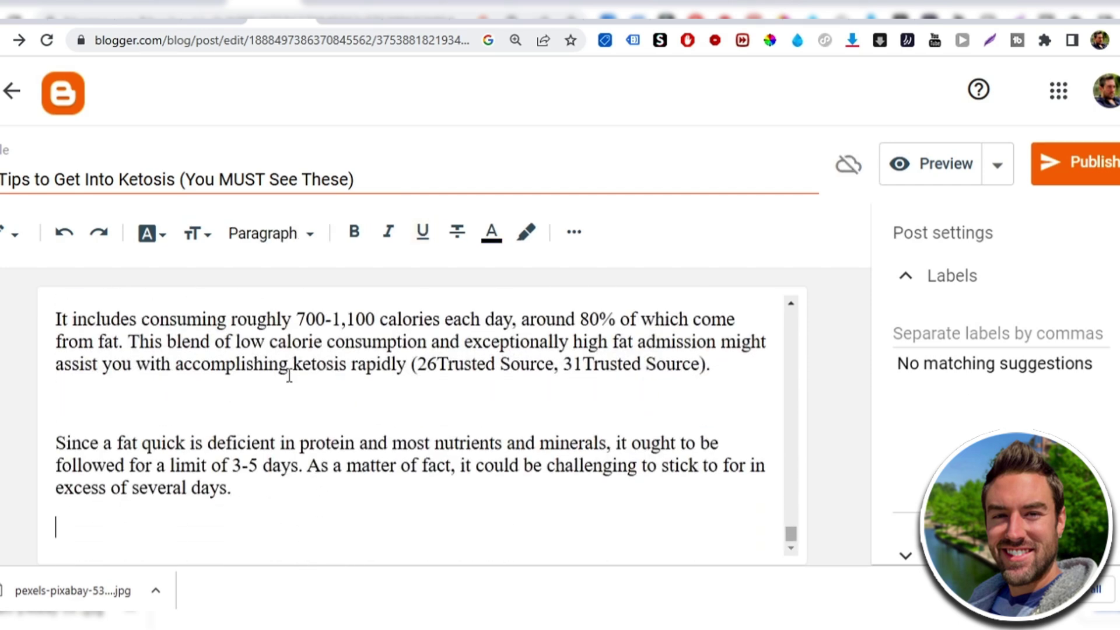
key(Return)
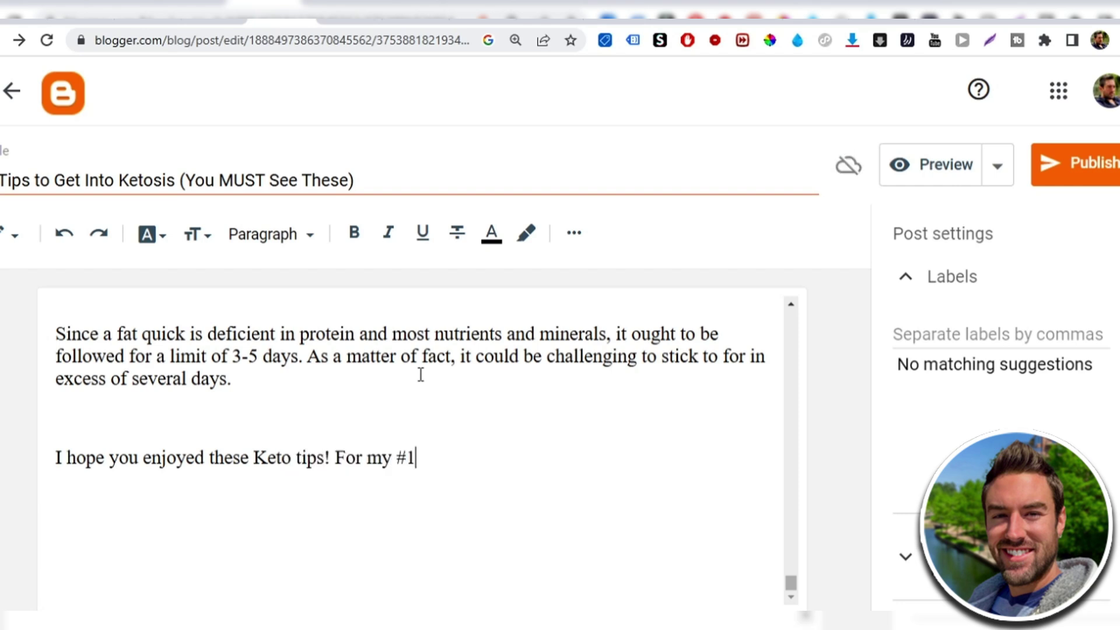
text(master the keto diet f)
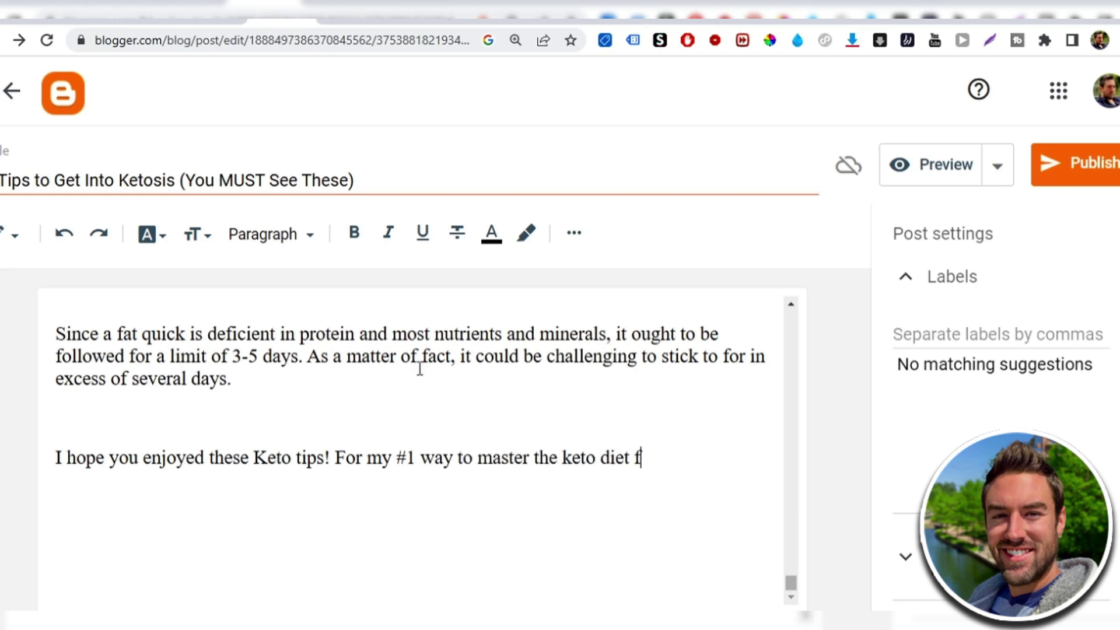
text(w.)
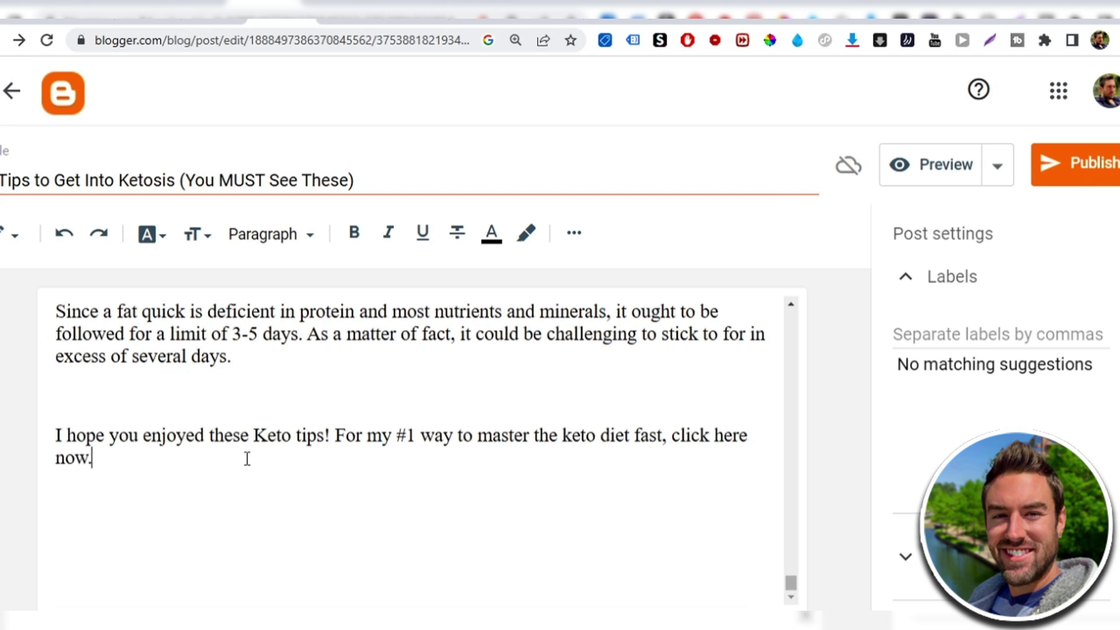
Make the closing paragraph bold and Large size.
triple_click(260, 428)
click(353, 233)
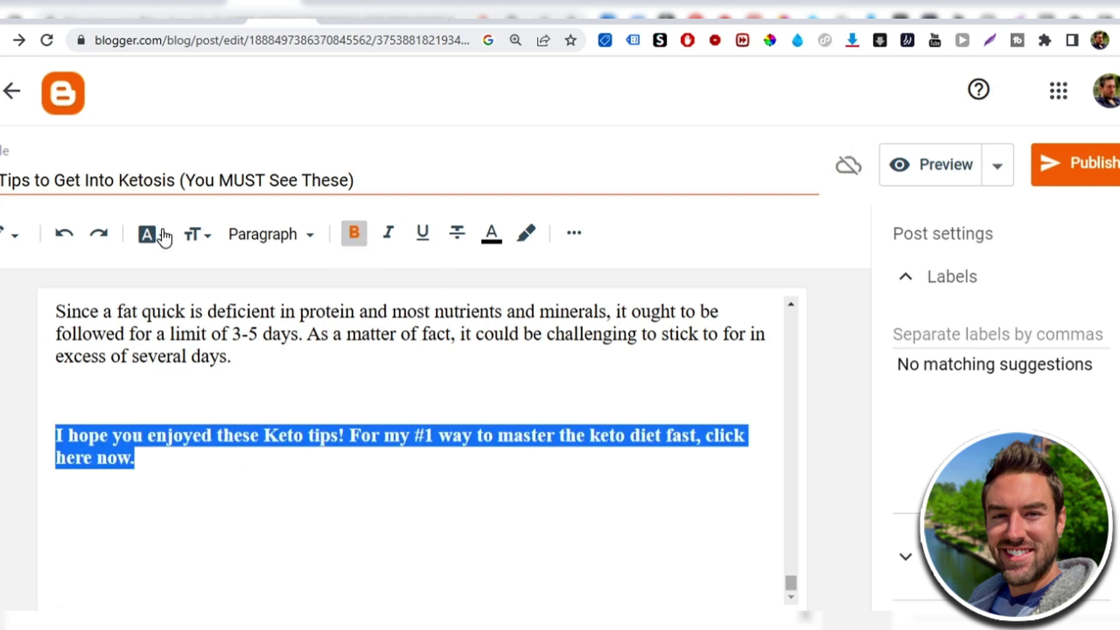
click(262, 235)
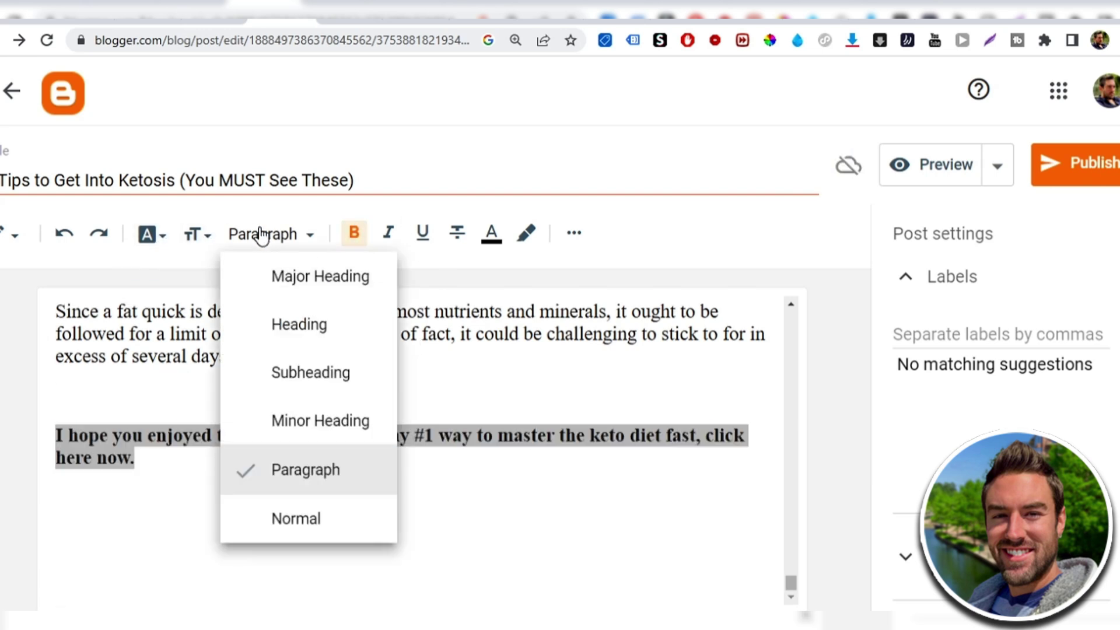
click(196, 233)
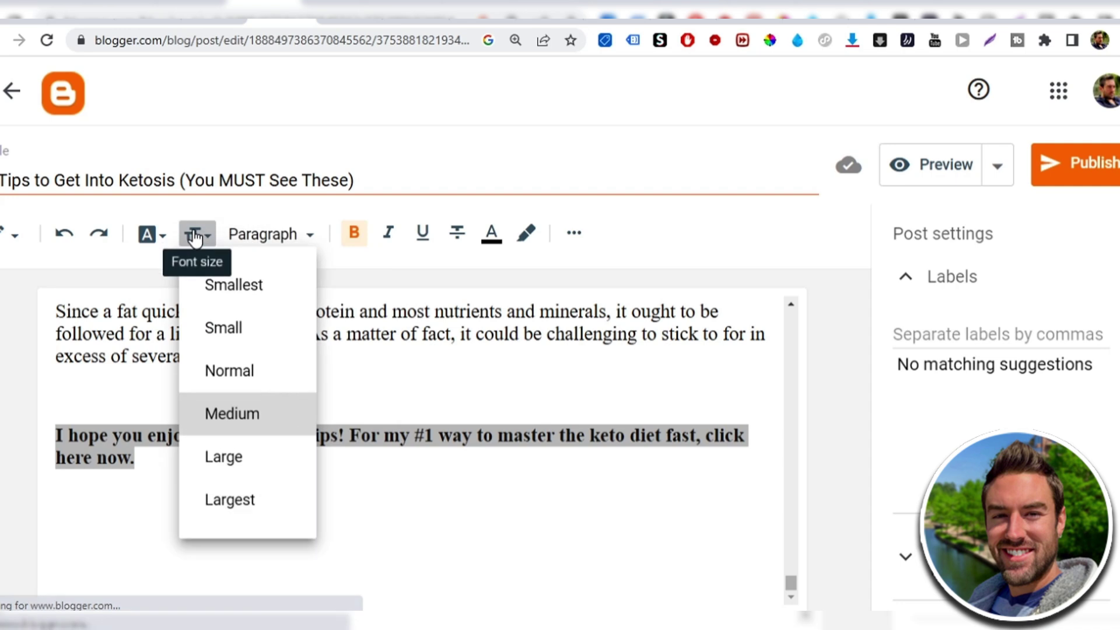
click(265, 450)
click(392, 439)
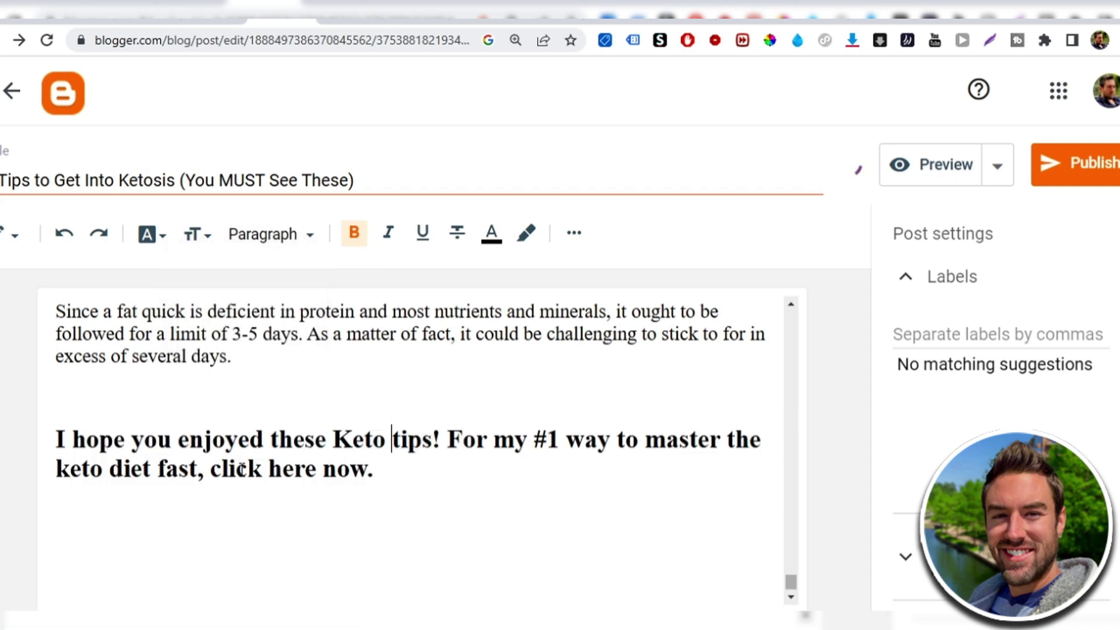
Link 'click here now' to the Digistore24 affiliate URL and publish the post.
drag(368, 467, 241, 461)
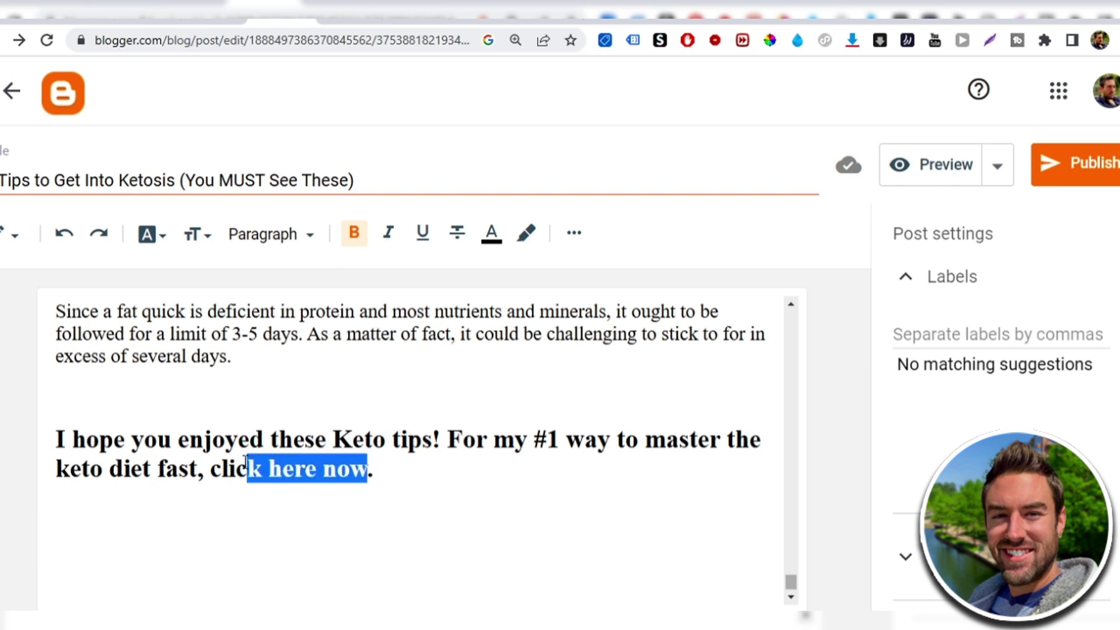
click(573, 233)
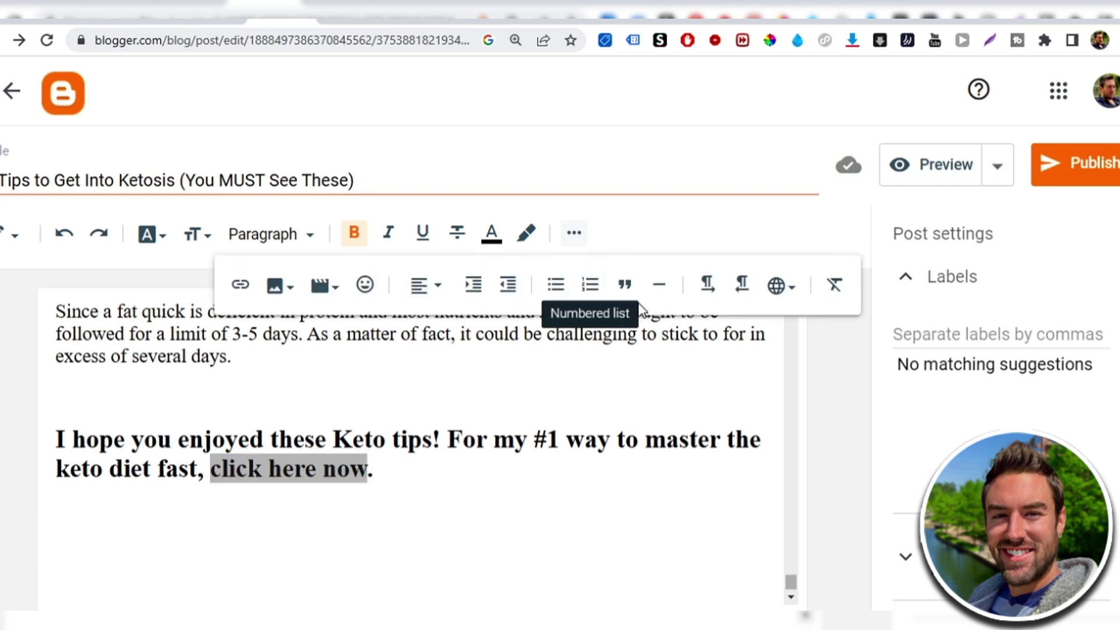
click(239, 287)
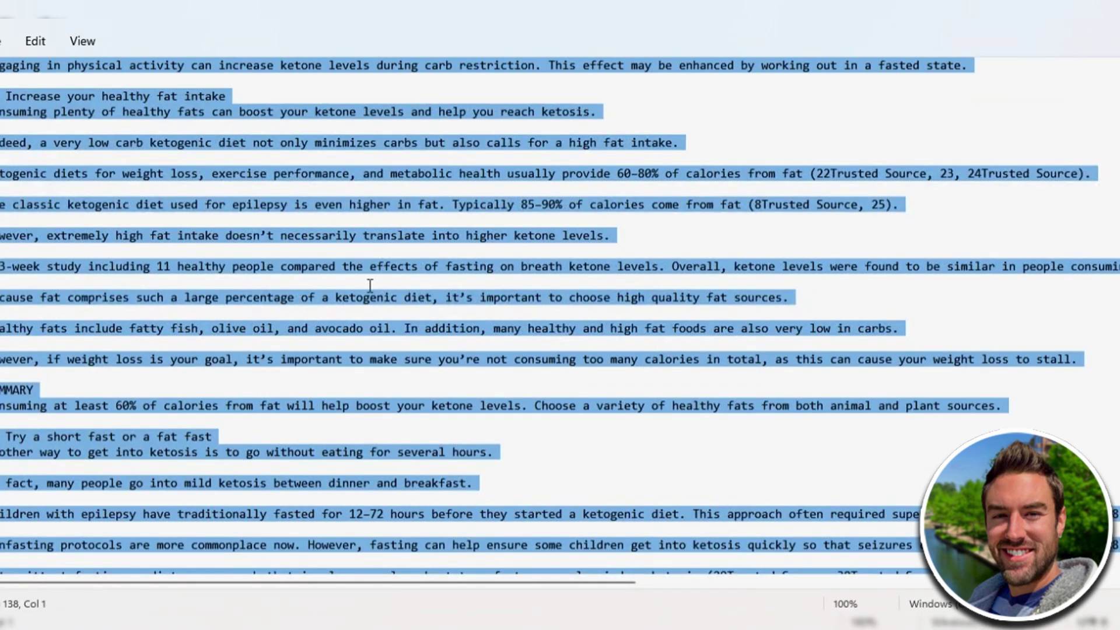
key(ctrl+x)
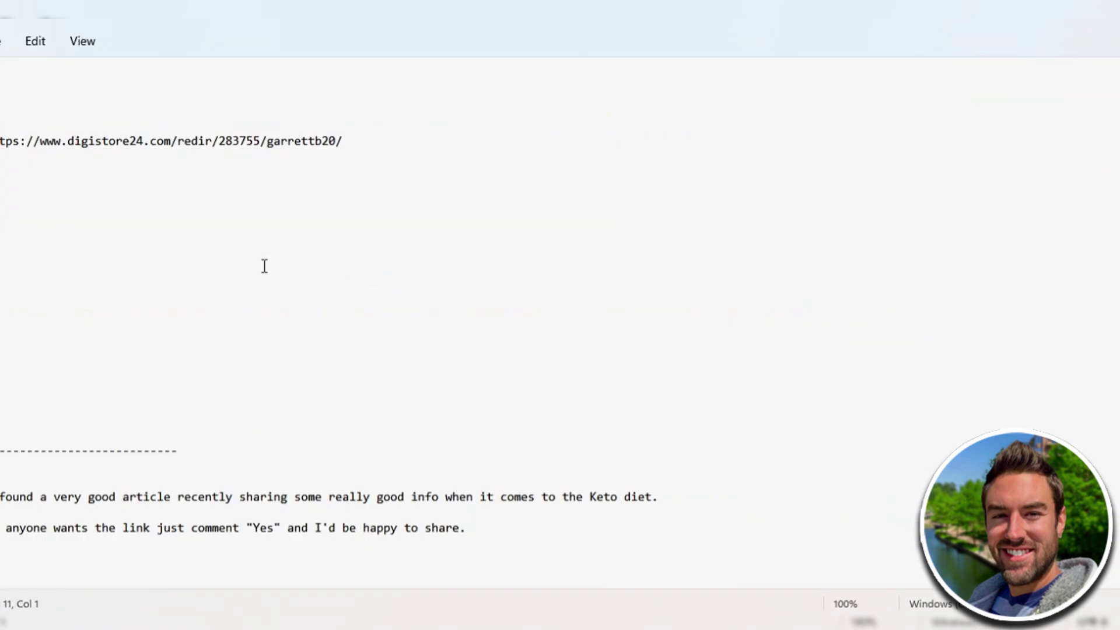
triple_click(151, 141)
right_click(150, 140)
click(200, 229)
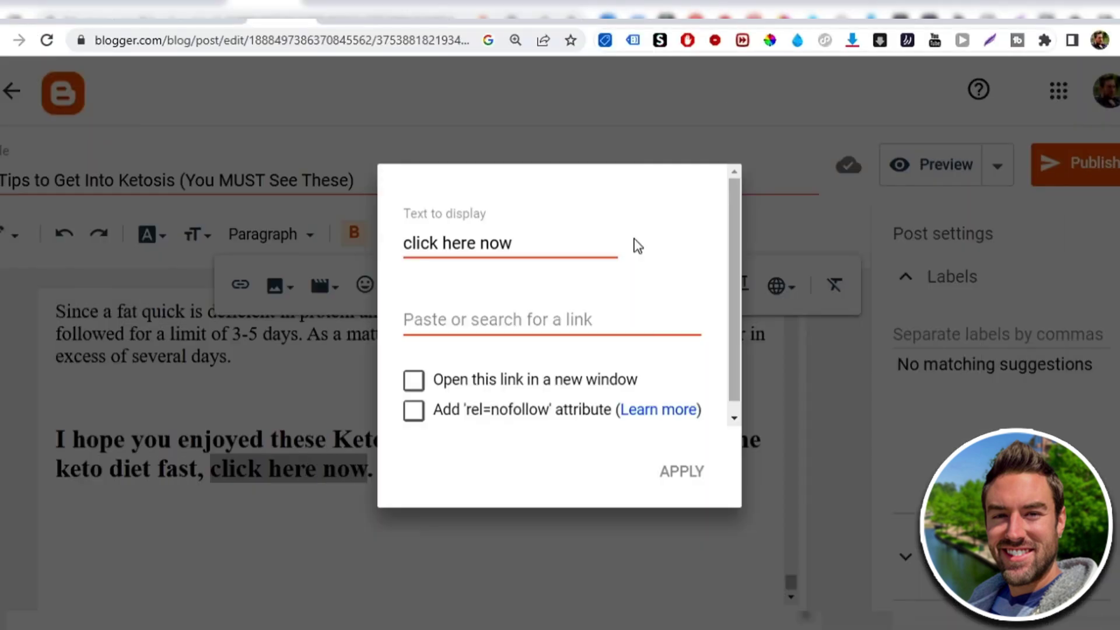
click(503, 321)
key(ctrl+v)
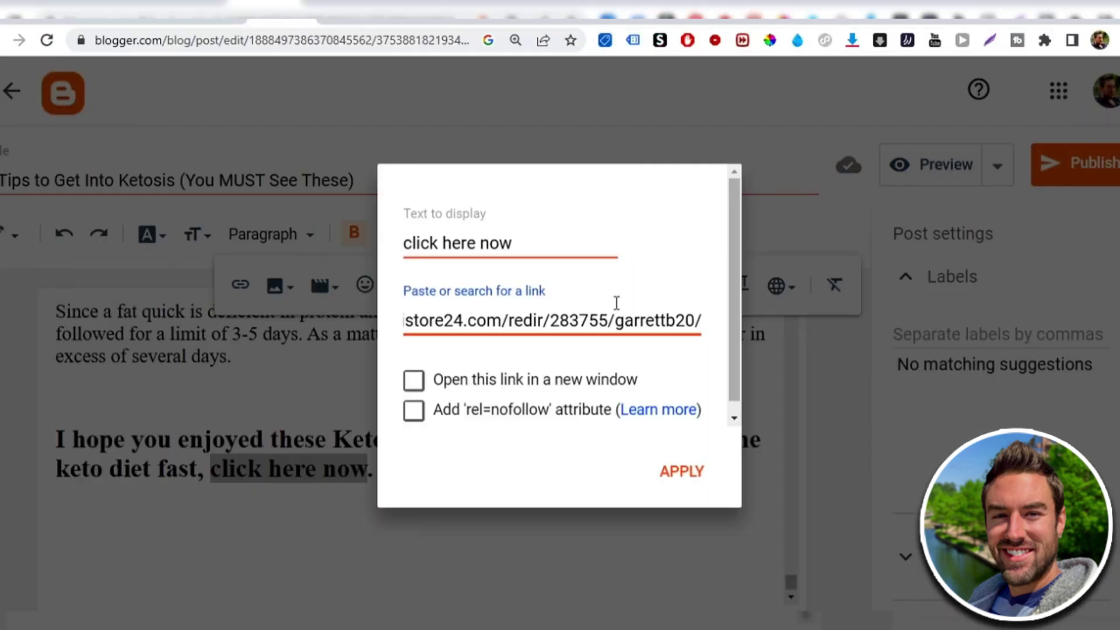
click(684, 472)
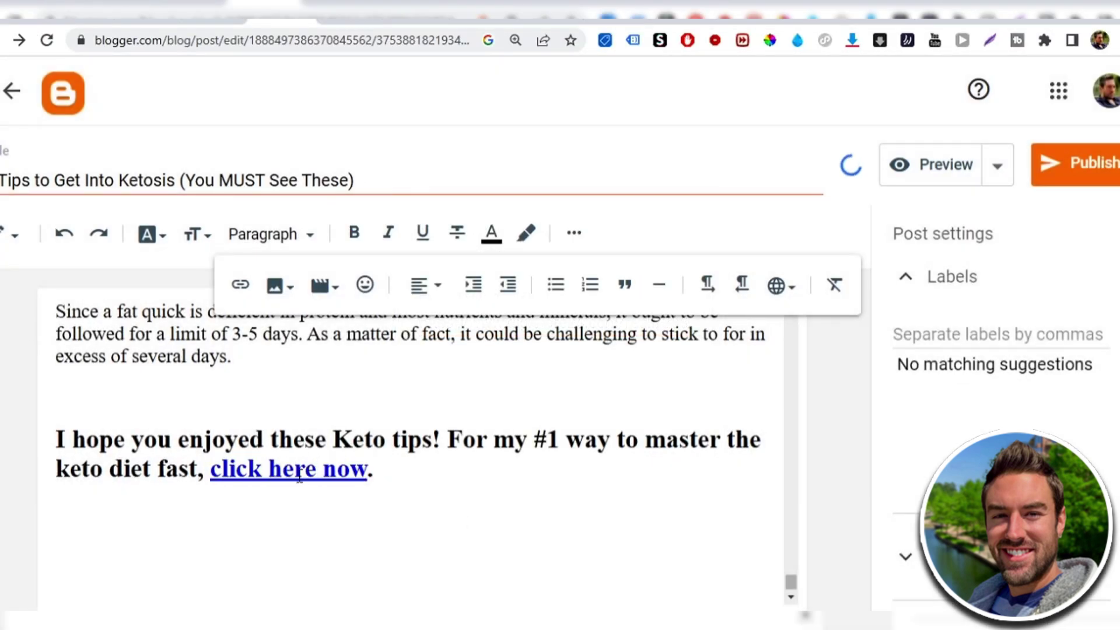
click(1094, 165)
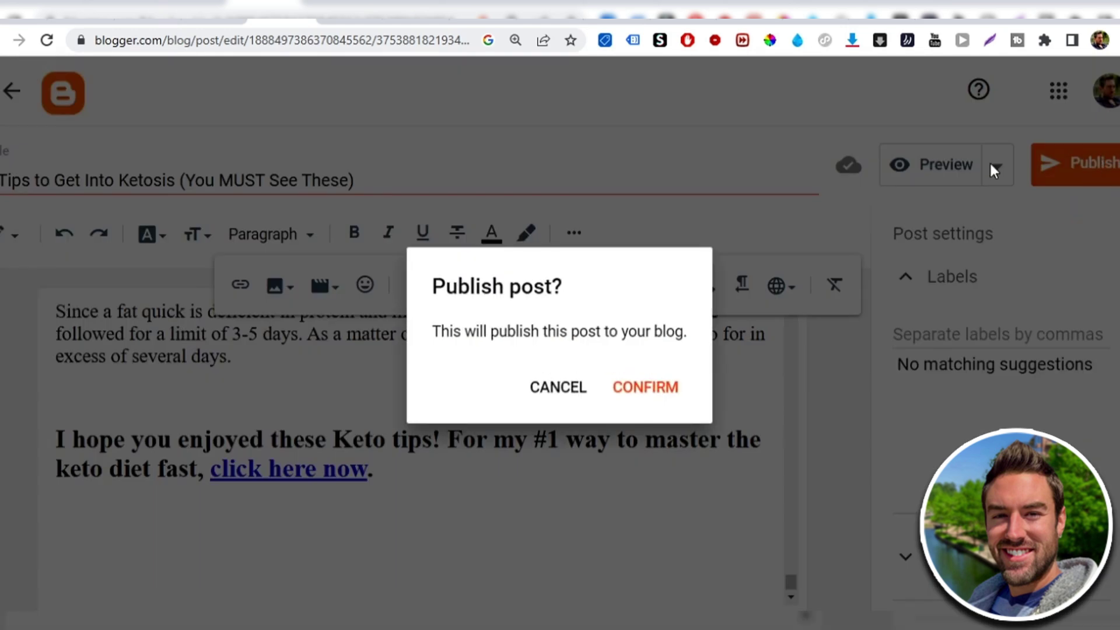
click(653, 388)
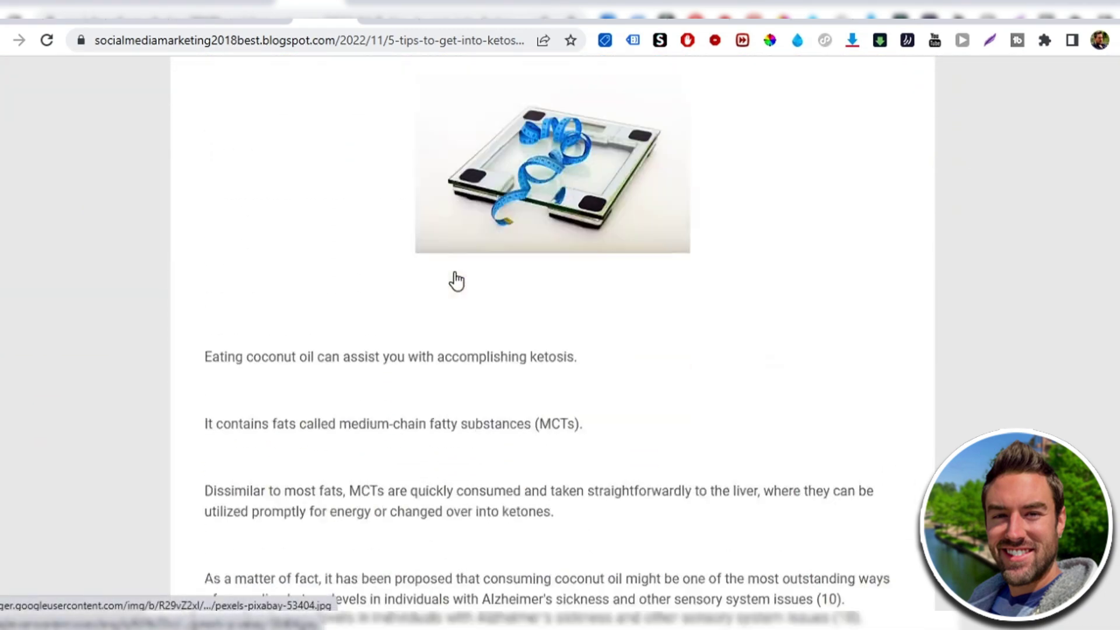
scroll(454, 280, down, 15)
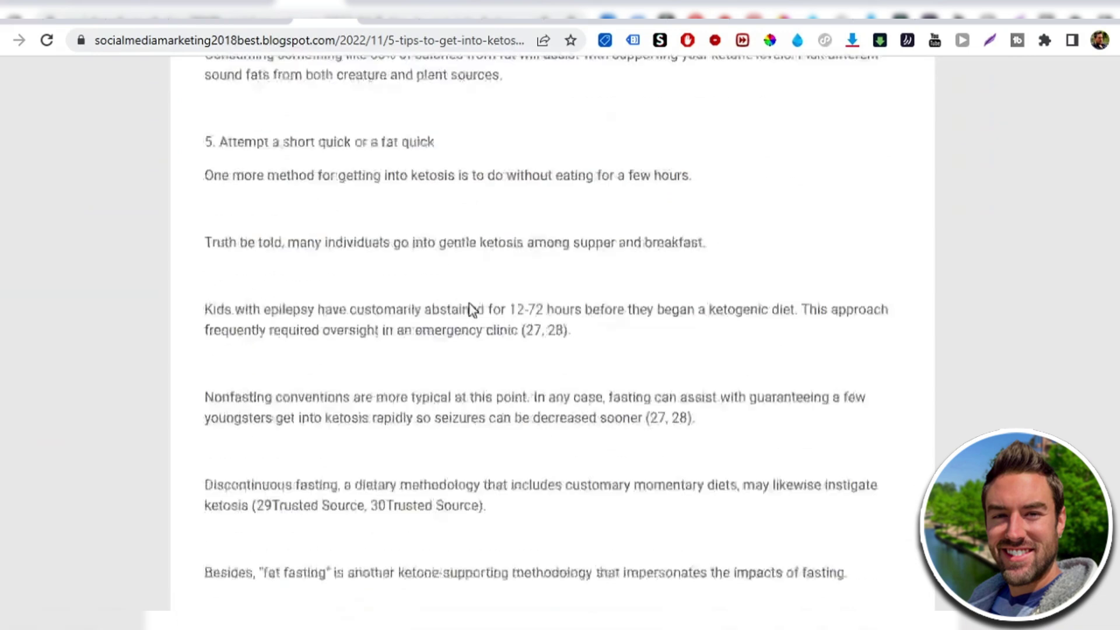
scroll(575, 282, up, 1)
scroll(408, 292, down, 2)
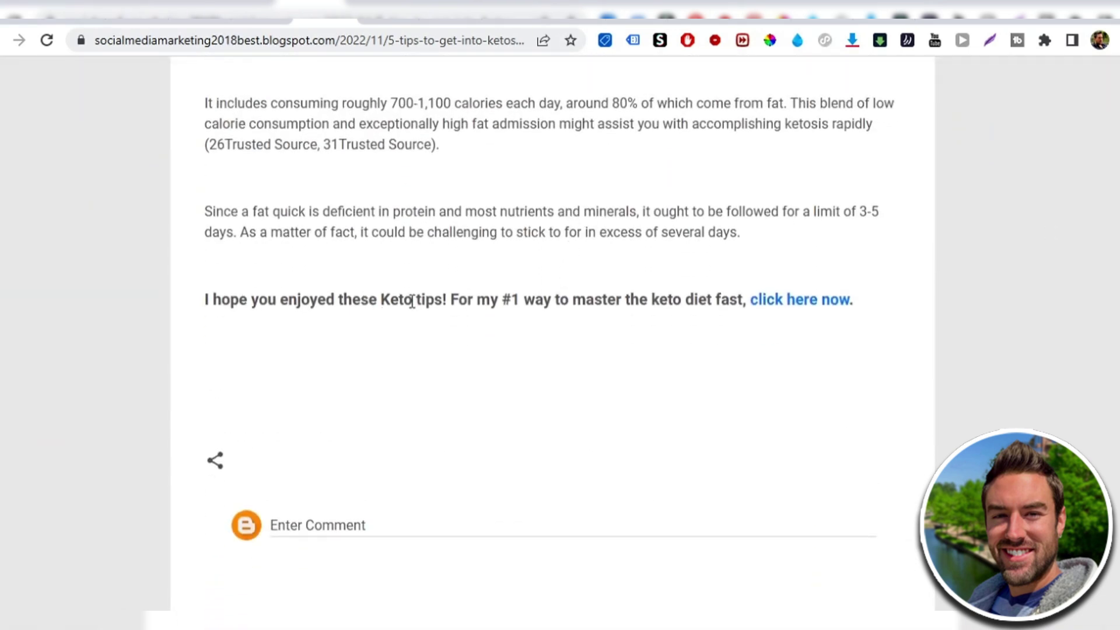
drag(462, 298, 616, 308)
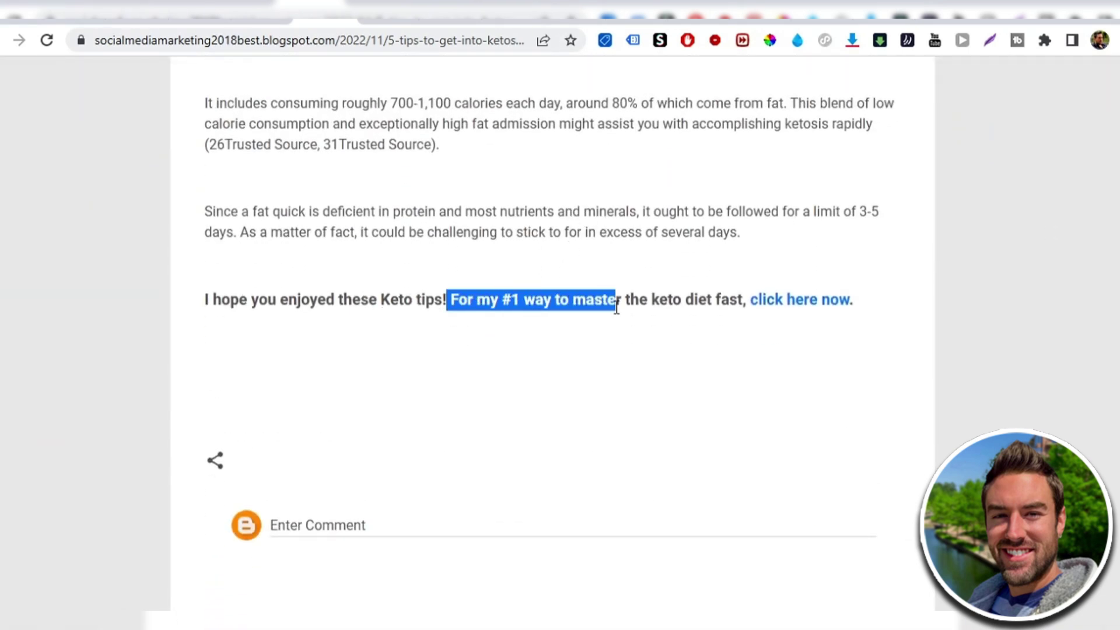
click(739, 299)
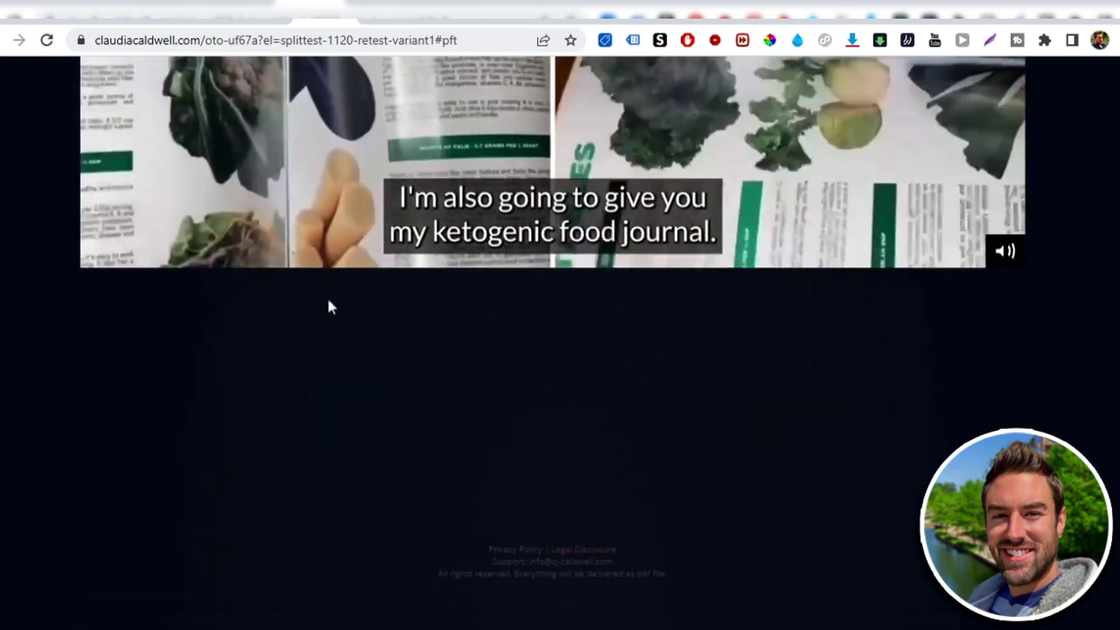
scroll(634, 352, up, 5)
scroll(548, 312, down, 3)
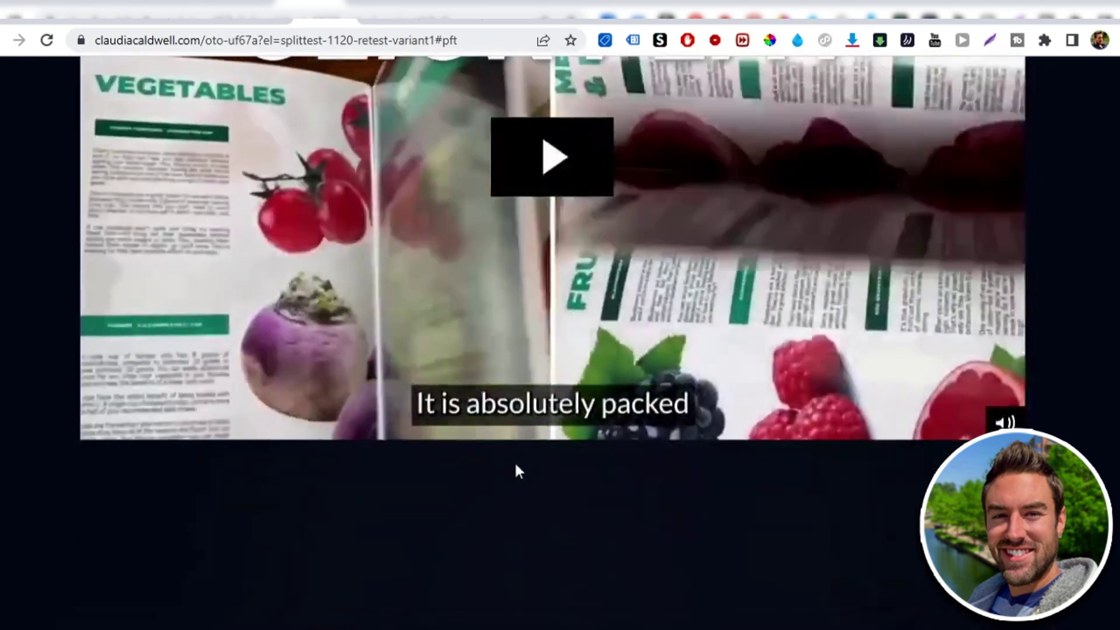
scroll(637, 490, up, 4)
scroll(634, 493, down, 2)
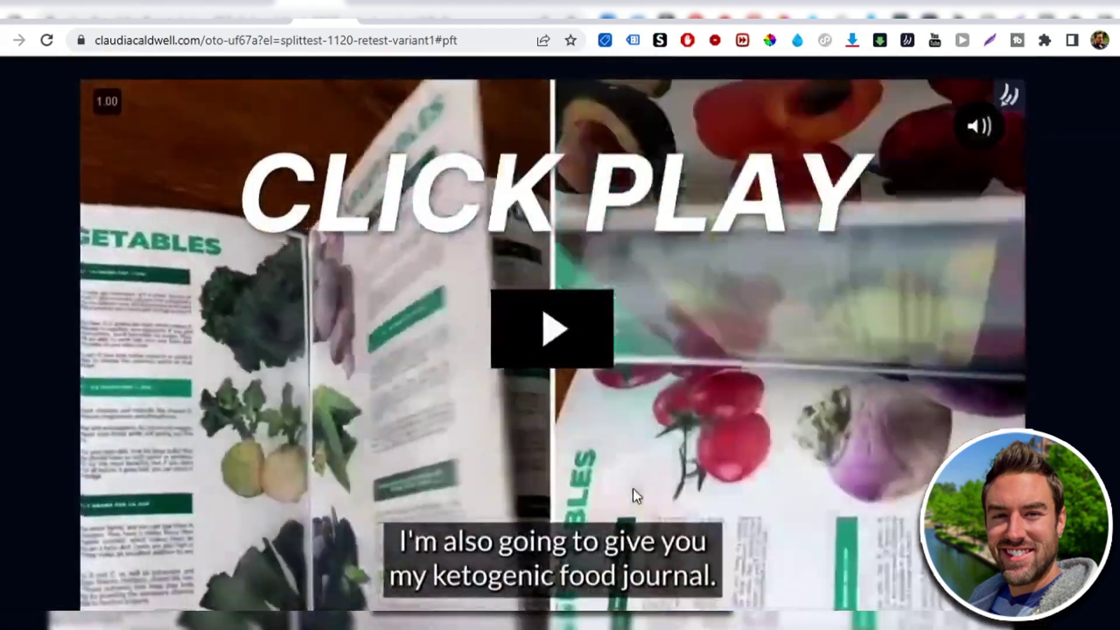
scroll(583, 393, up, 3)
scroll(583, 393, down, 3)
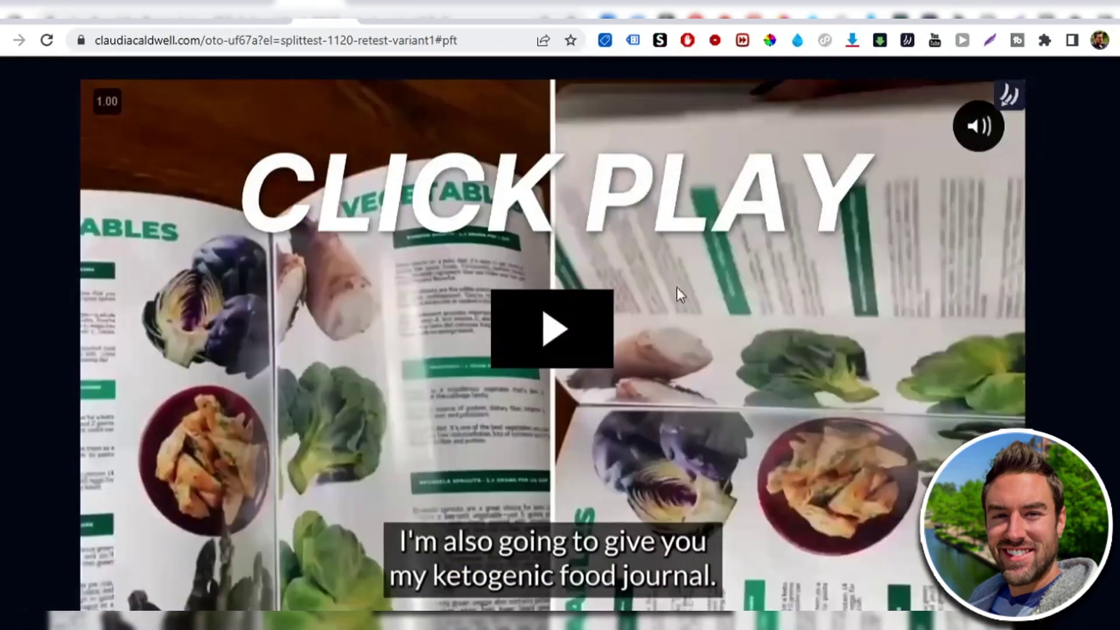
scroll(495, 325, up, 3)
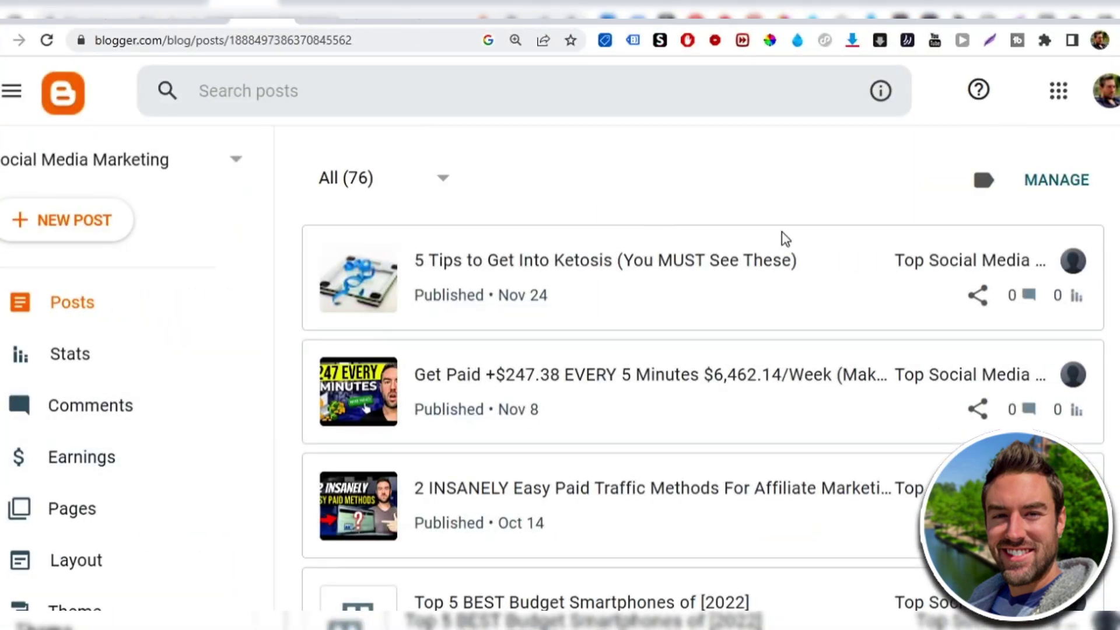
Copy the published post's blogspot URL and paste it over the Digistore24 link in Notepad.
click(1025, 261)
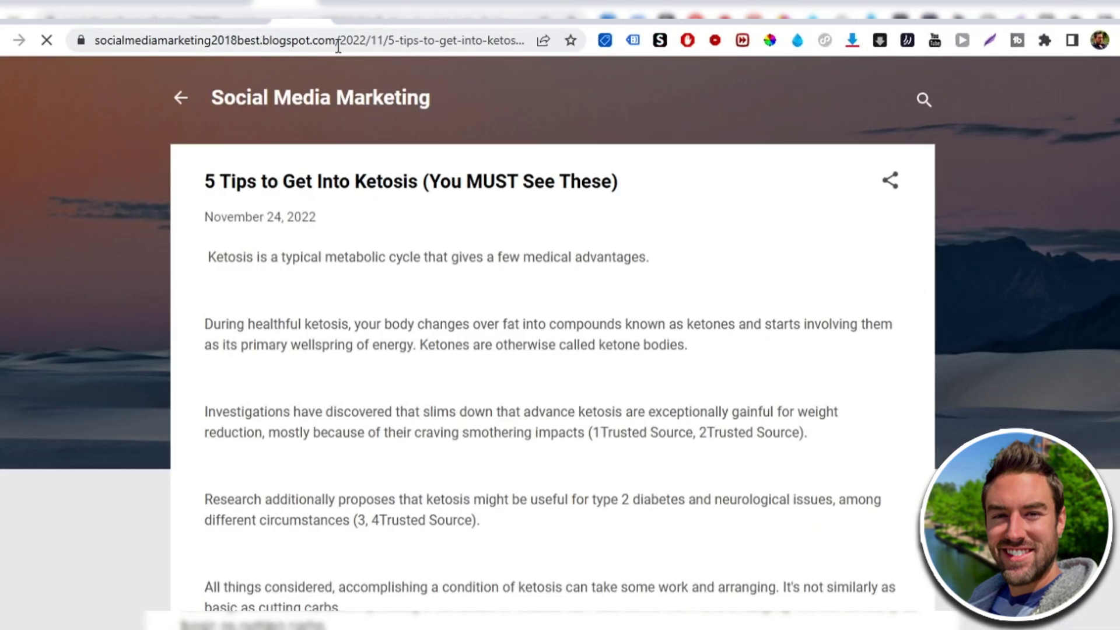
click(337, 46)
right_click(335, 35)
click(380, 139)
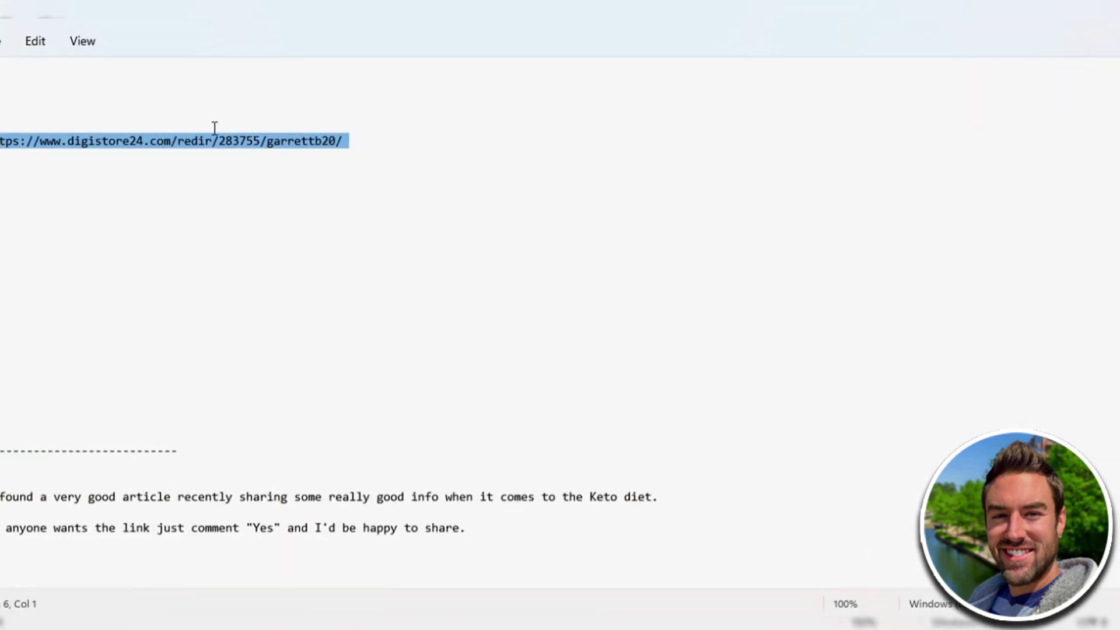
key(ctrl+v)
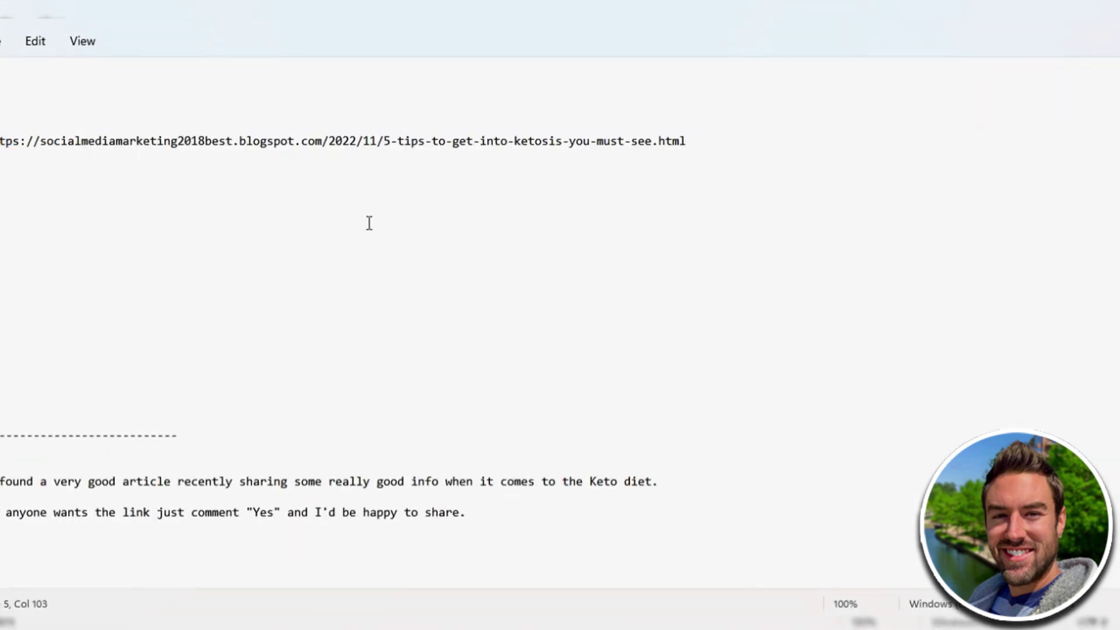
triple_click(259, 141)
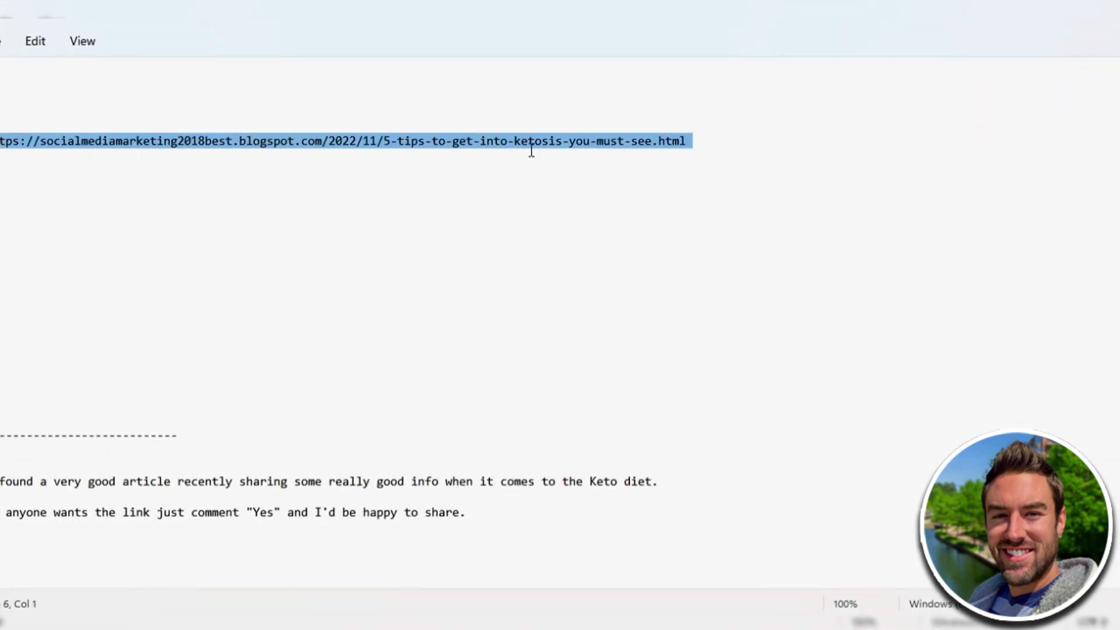
click(264, 274)
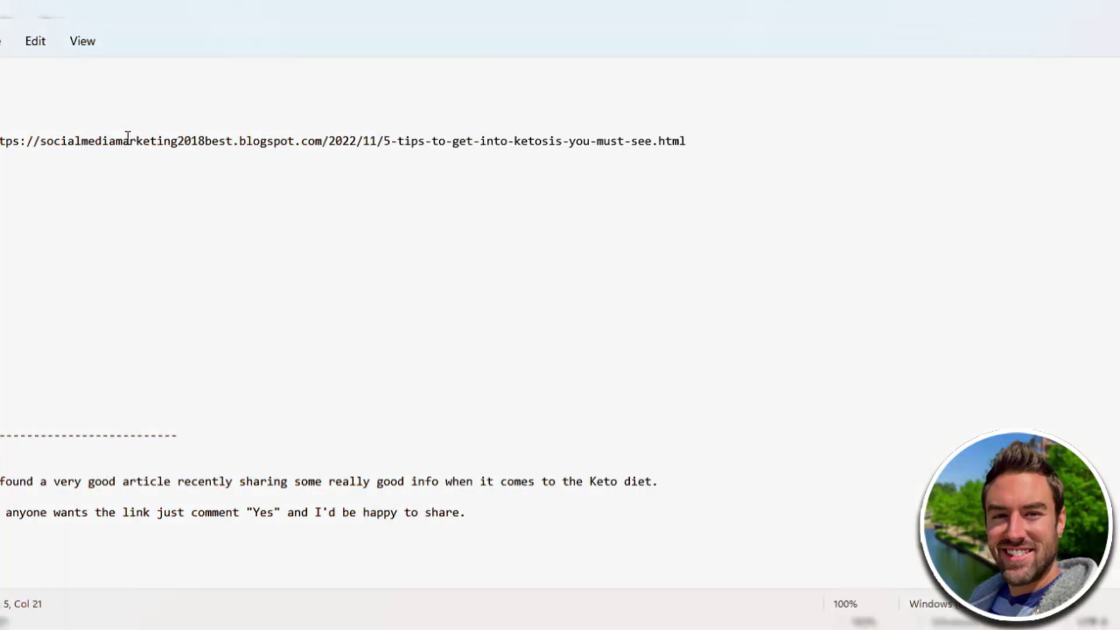
double_click(128, 141)
click(412, 154)
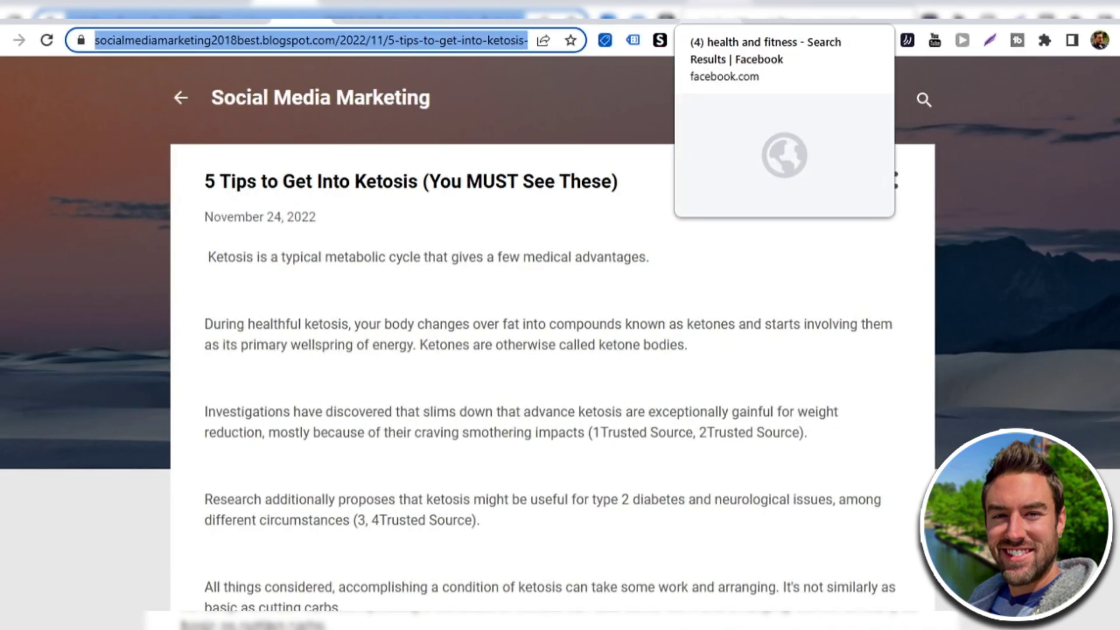
Filter the Facebook 'health and fitness' search results to show only groups.
click(718, 11)
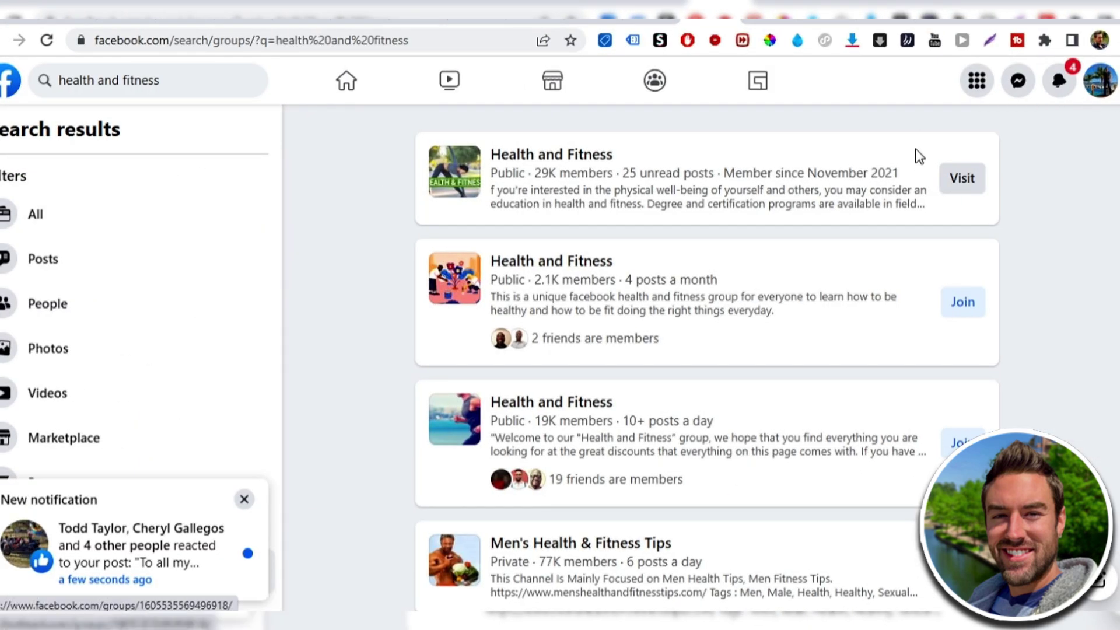
click(95, 79)
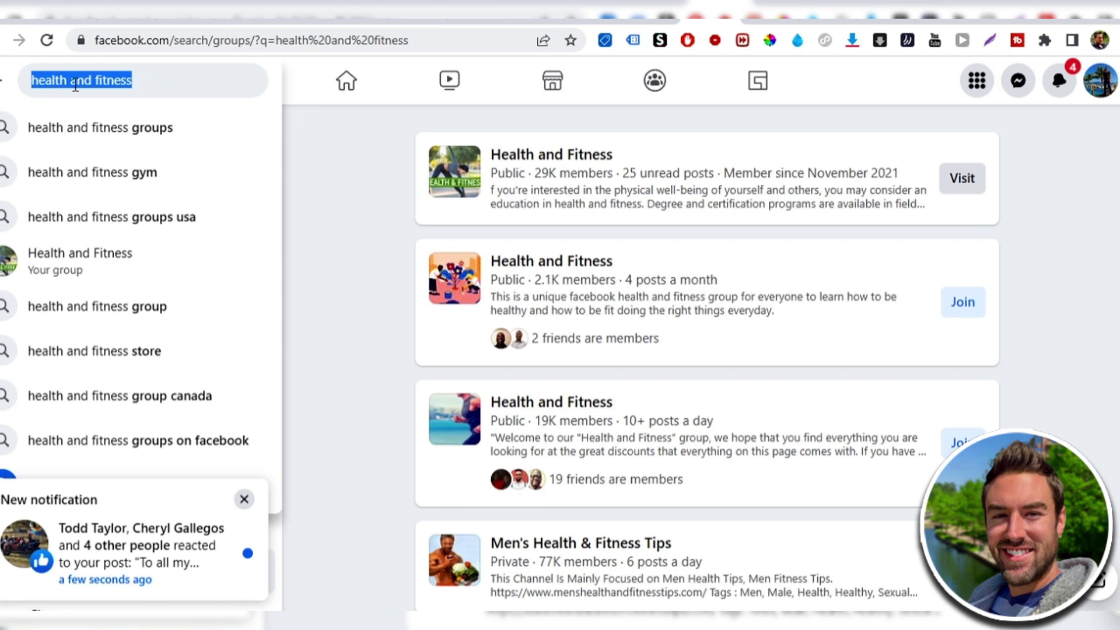
click(260, 88)
click(104, 80)
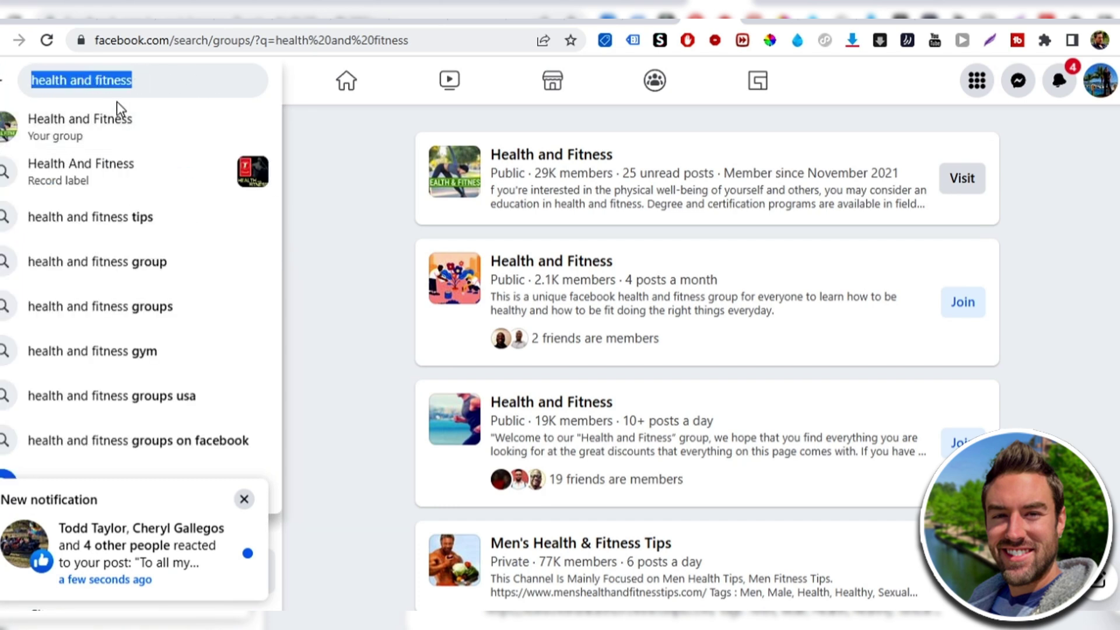
click(390, 134)
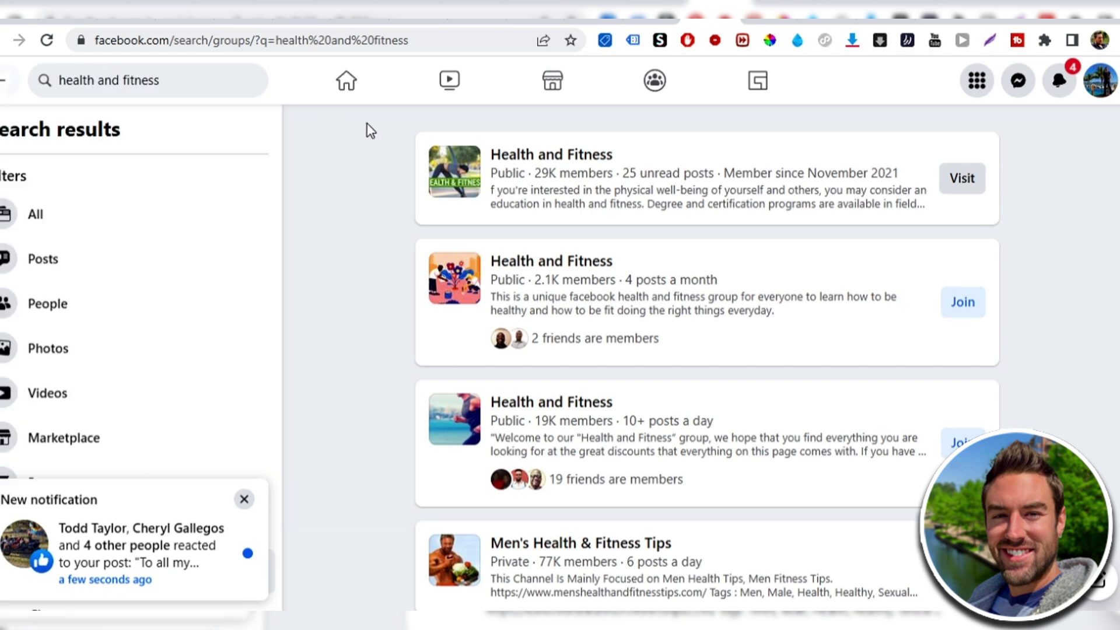
scroll(80, 155, down, 3)
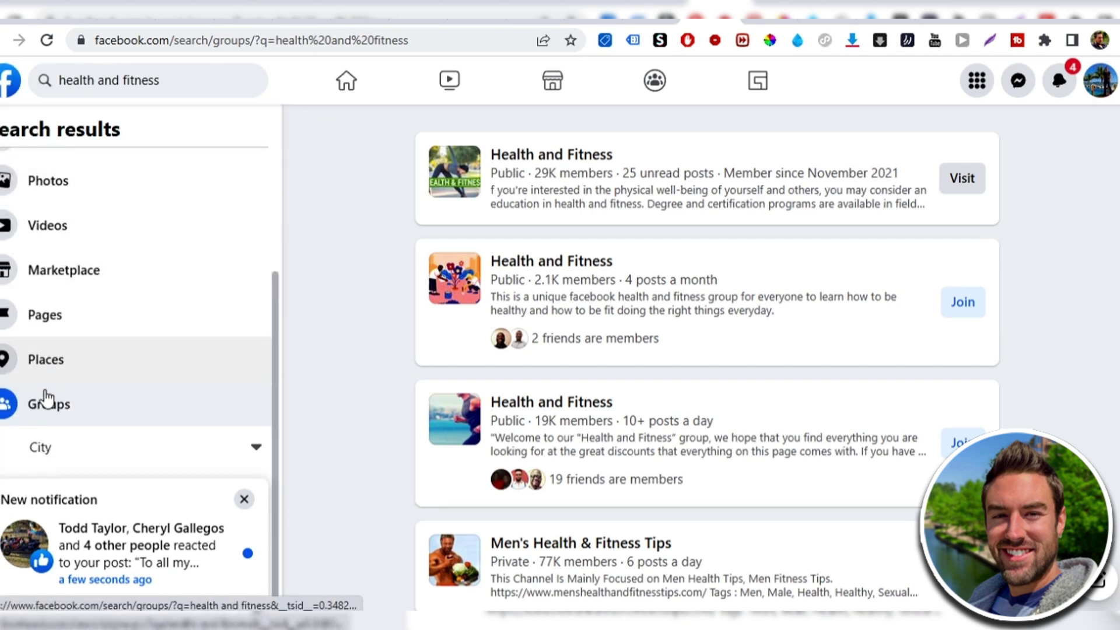
click(43, 408)
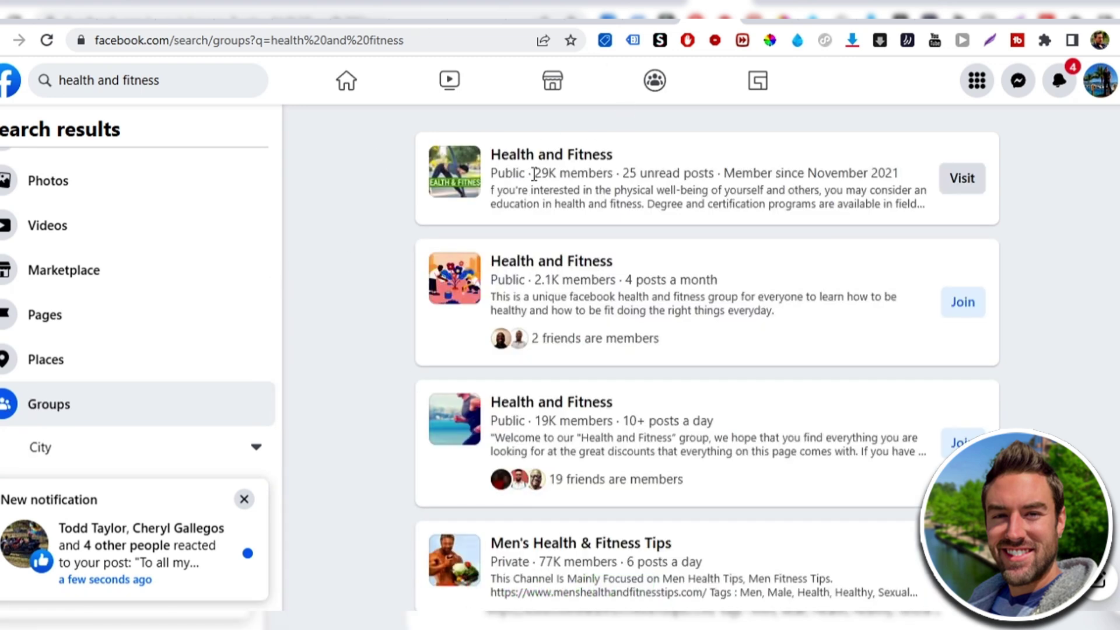
Compare groups' member counts and posting activity, then open the 19K-member Health and Fitness group.
drag(534, 174, 615, 175)
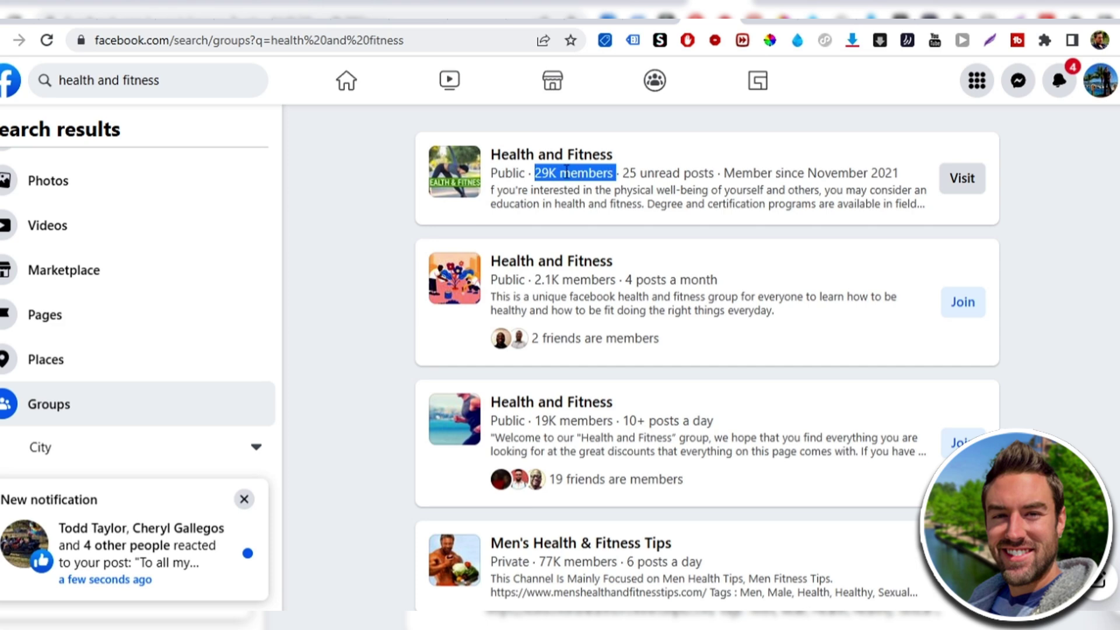
click(334, 209)
scroll(646, 253, down, 1)
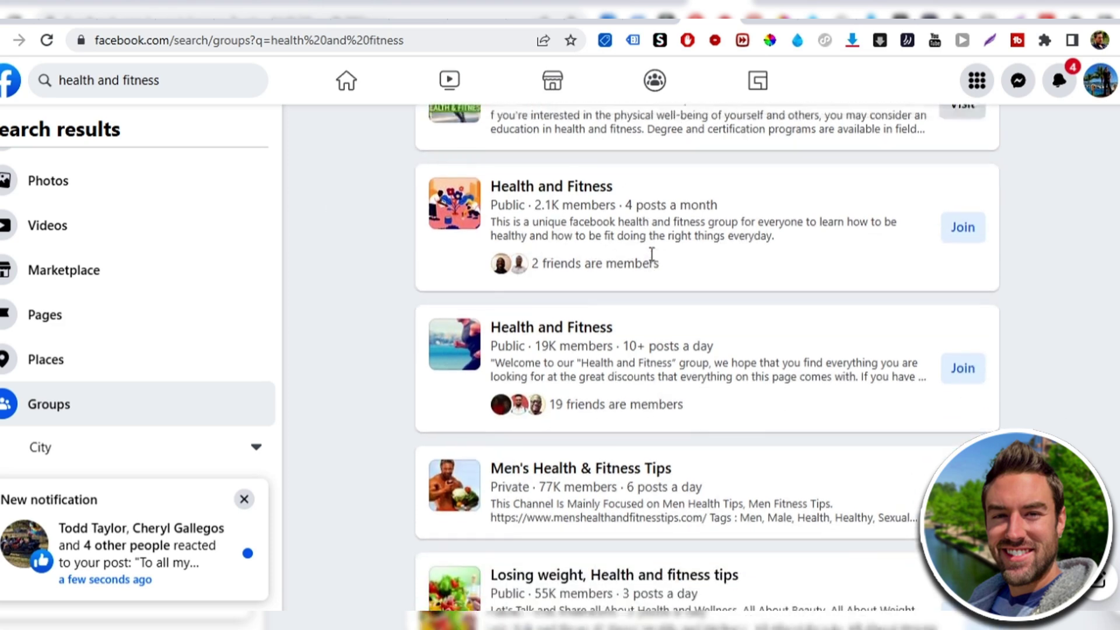
scroll(638, 175, up, 1)
scroll(624, 175, down, 2)
drag(623, 194, 719, 192)
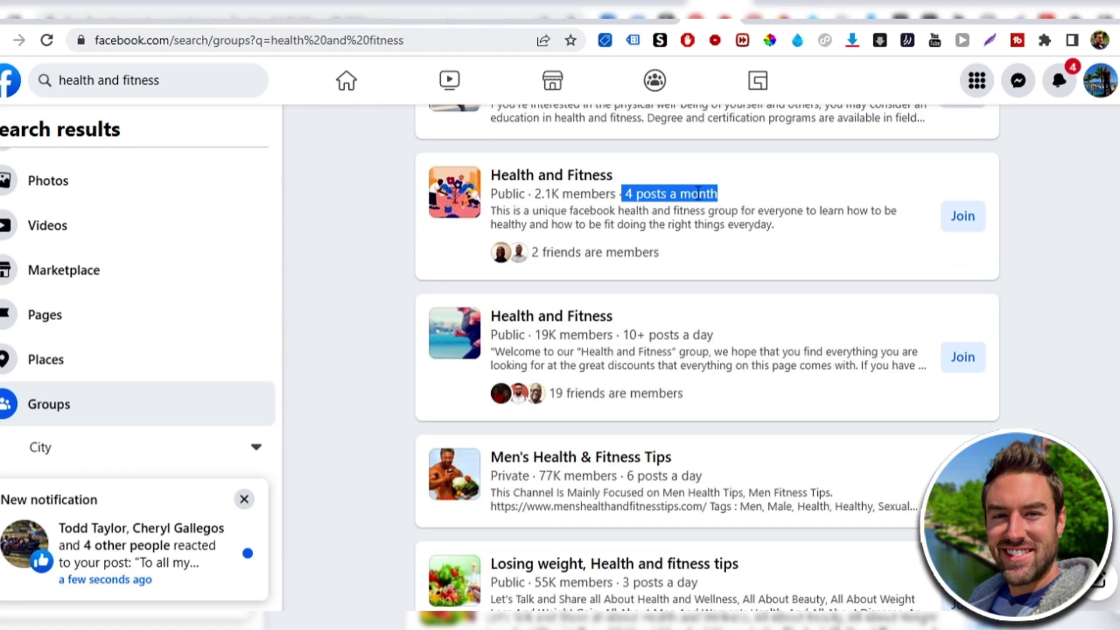
click(357, 205)
scroll(357, 206, down, 3)
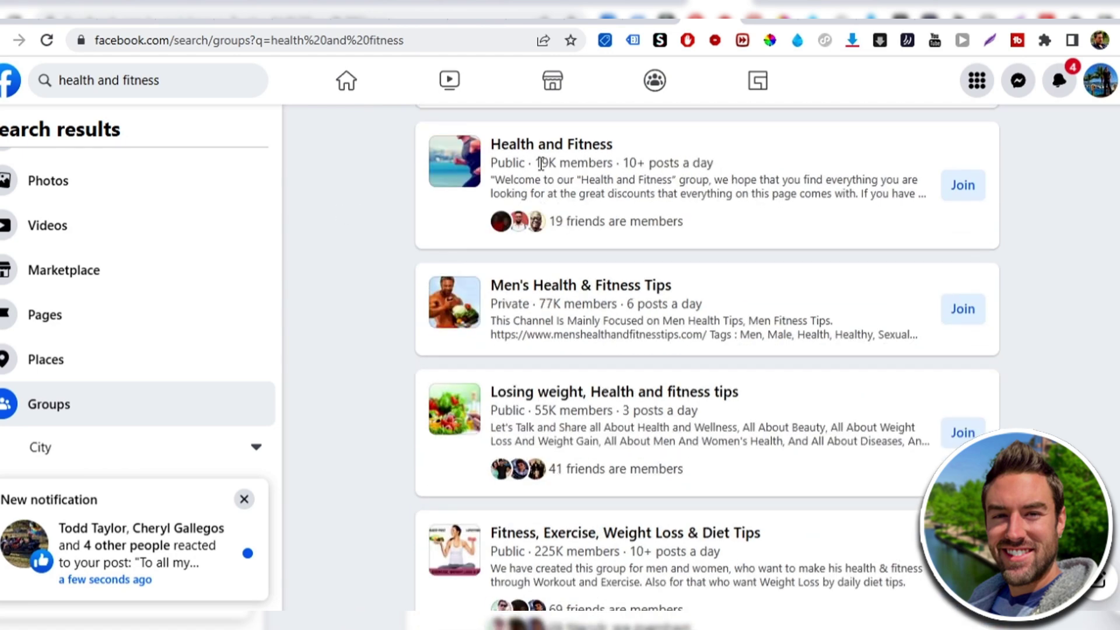
drag(541, 164, 721, 170)
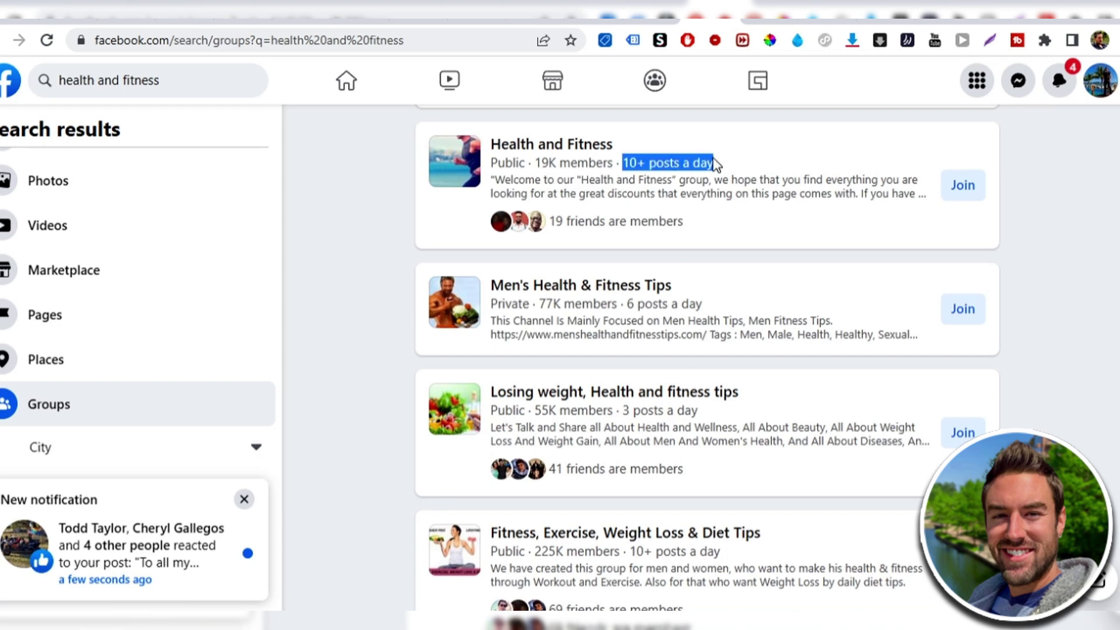
click(574, 152)
Start a Health and Fitness group post and paste the two-line Keto article offer from Notepad.
scroll(581, 200, down, 5)
scroll(581, 200, down, 15)
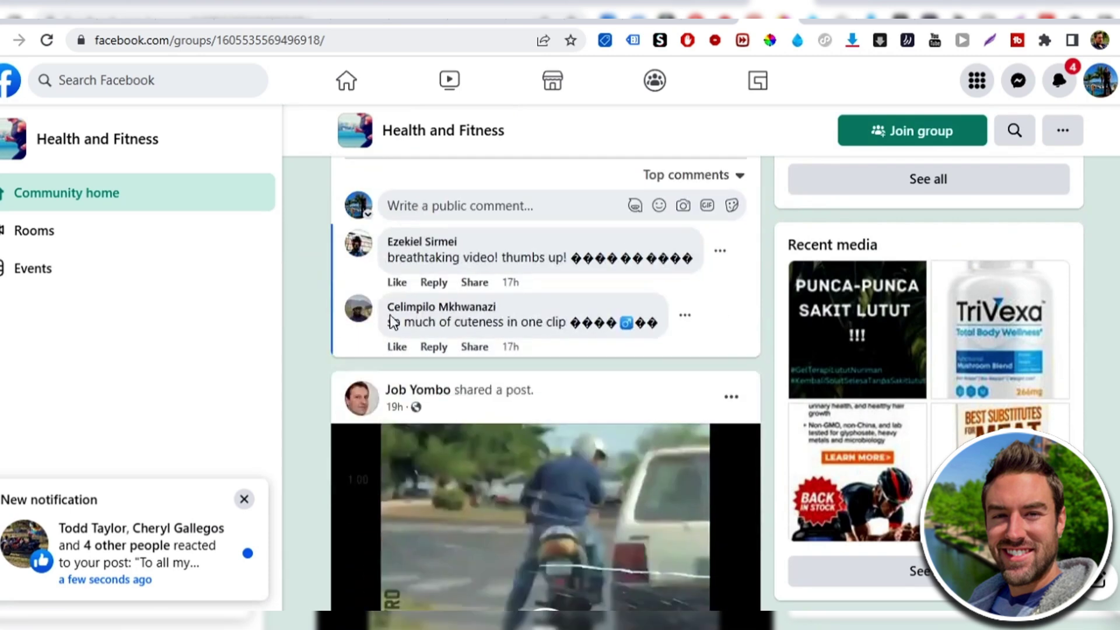
scroll(503, 298, down, 5)
scroll(520, 287, up, 20)
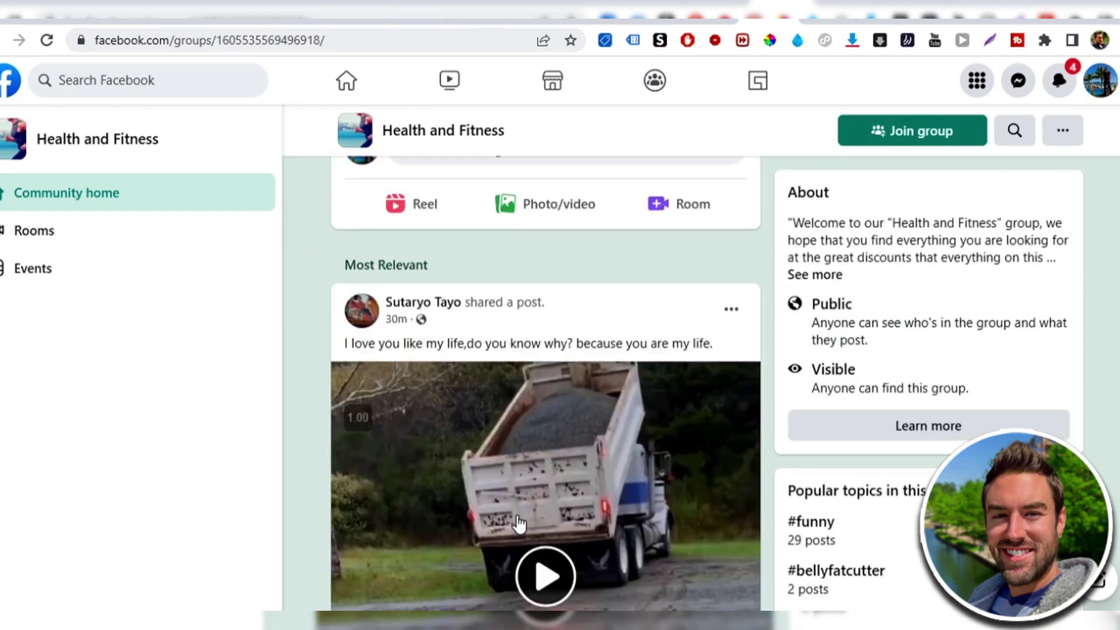
scroll(519, 524, up, 7)
scroll(557, 488, down, 4)
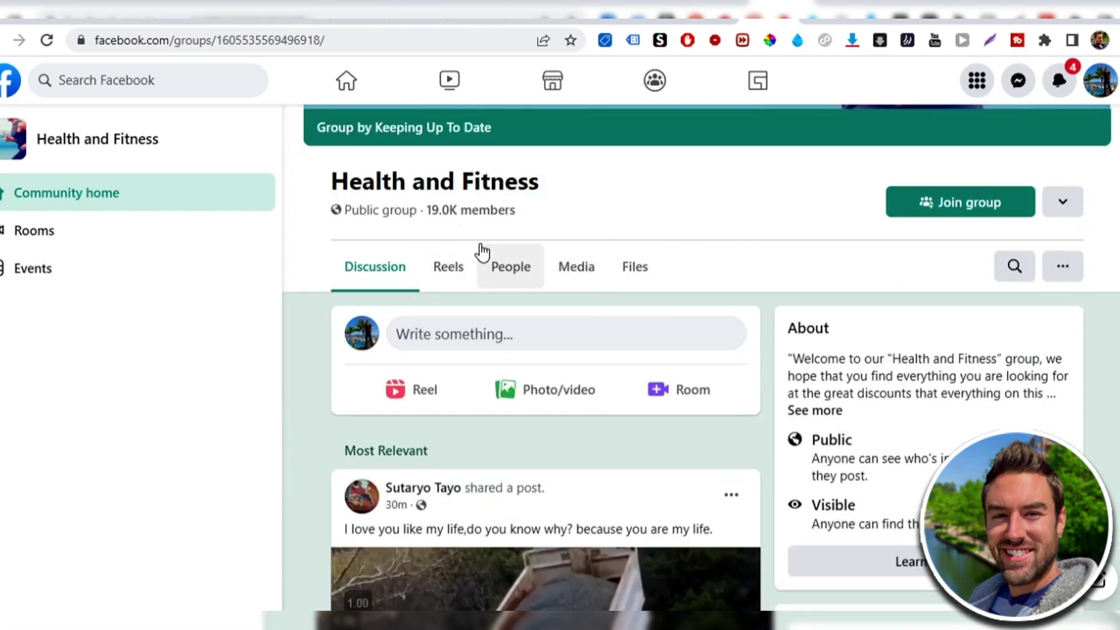
scroll(662, 412, up, 4)
scroll(662, 411, down, 4)
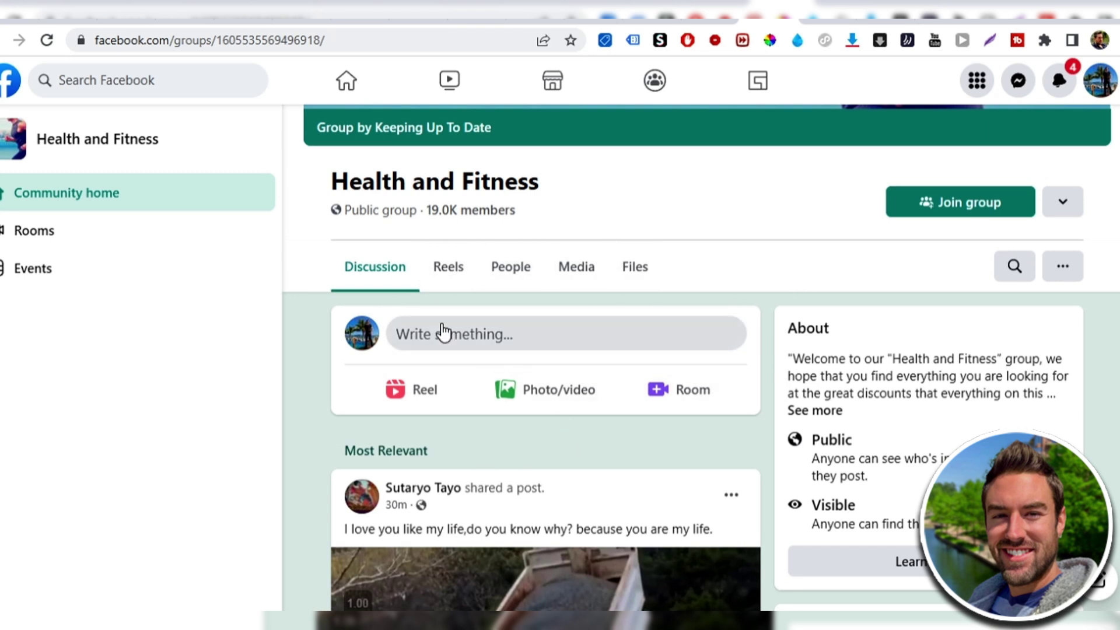
click(477, 337)
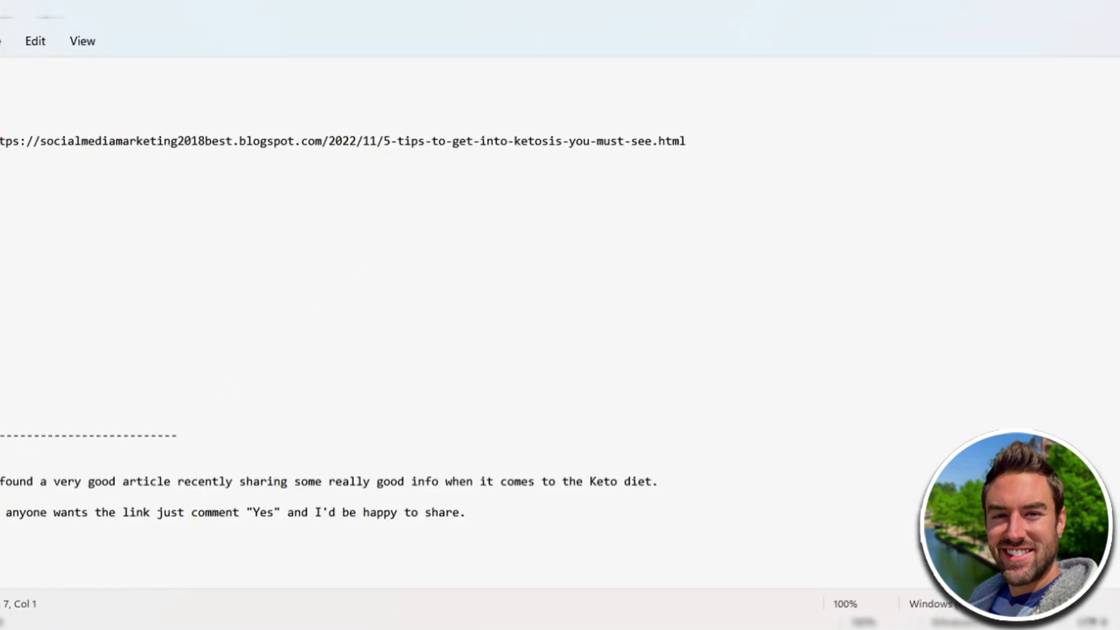
drag(0, 481, 294, 532)
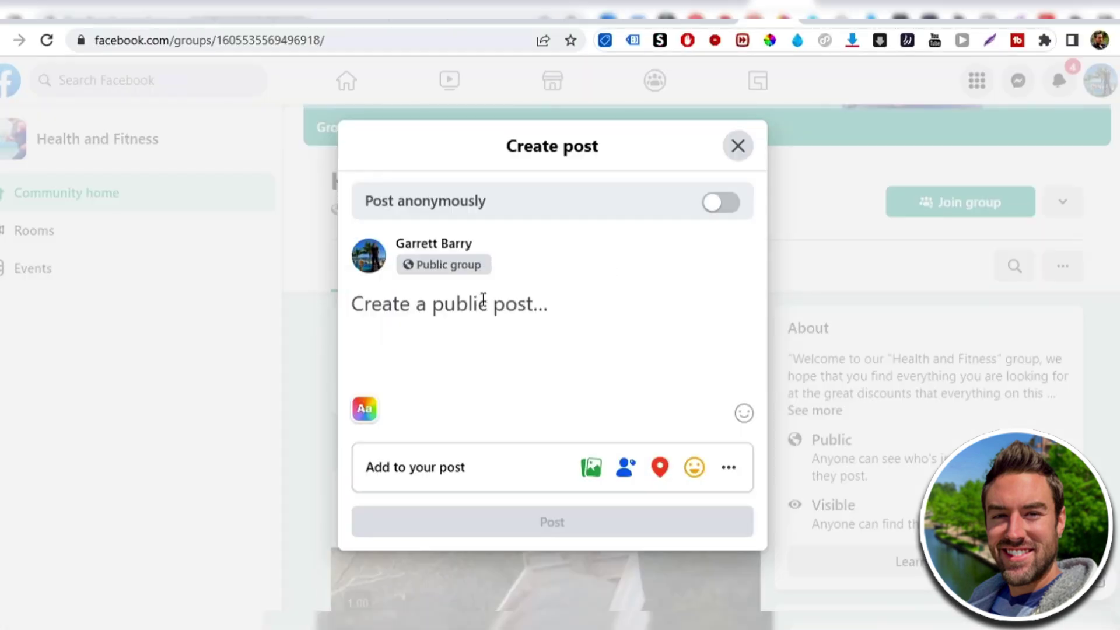
text(I found a very good article recently sharing some really good info when it comes to the Keto diet.  If anyone wants the link just comment "Yes" and I'd be happy to share.)
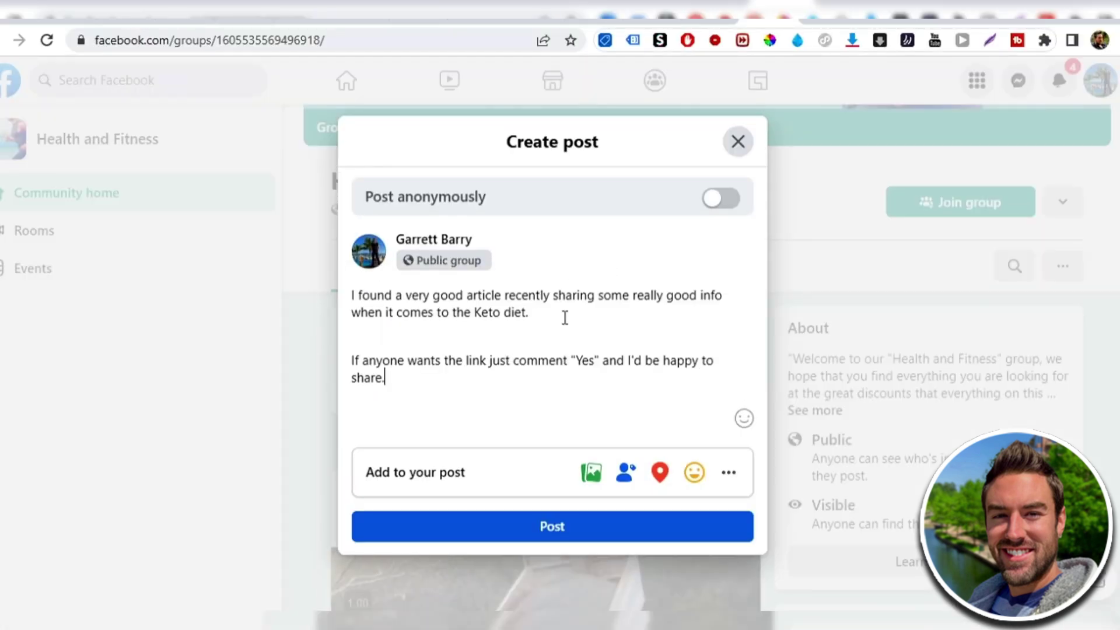
Remove the blank line between paragraphs and enlarge the whole post text to H1 heading size.
click(432, 335)
key(BackSpace)
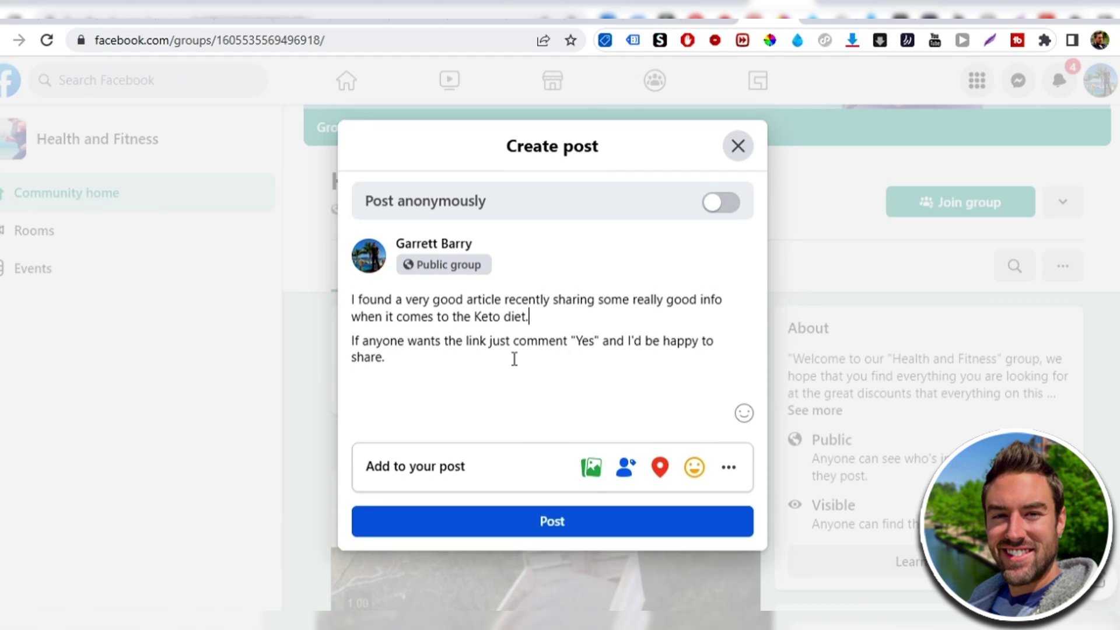
key(ctrl+a)
click(385, 299)
drag(441, 355, 351, 299)
click(507, 268)
click(497, 325)
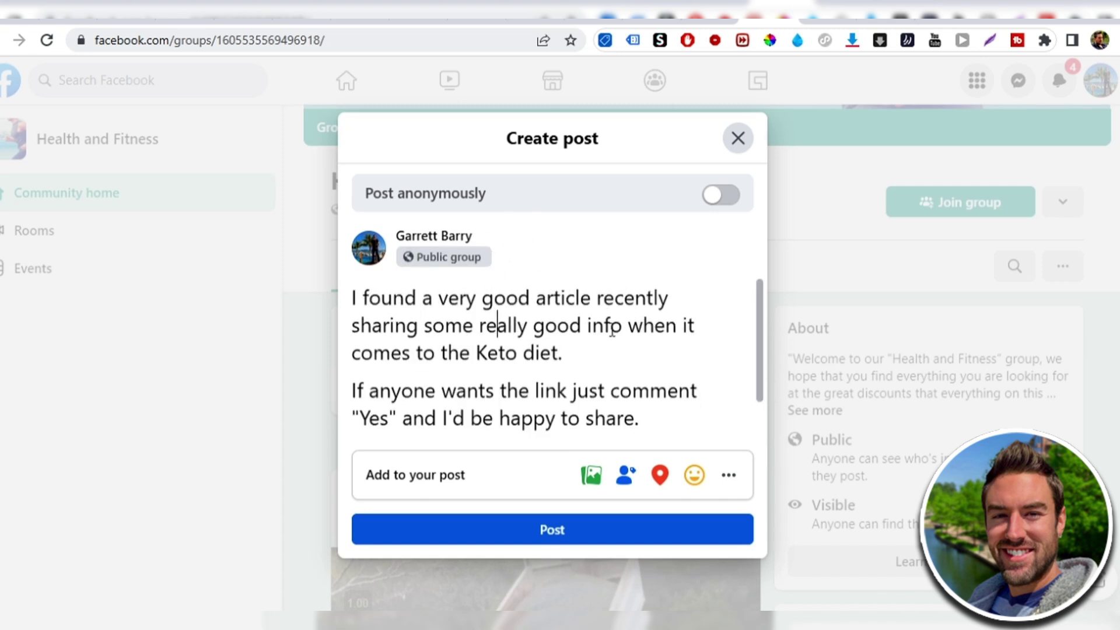
Add a pointing-down 👇 emoji after 'share.' at the end of the post.
scroll(519, 357, down, 1)
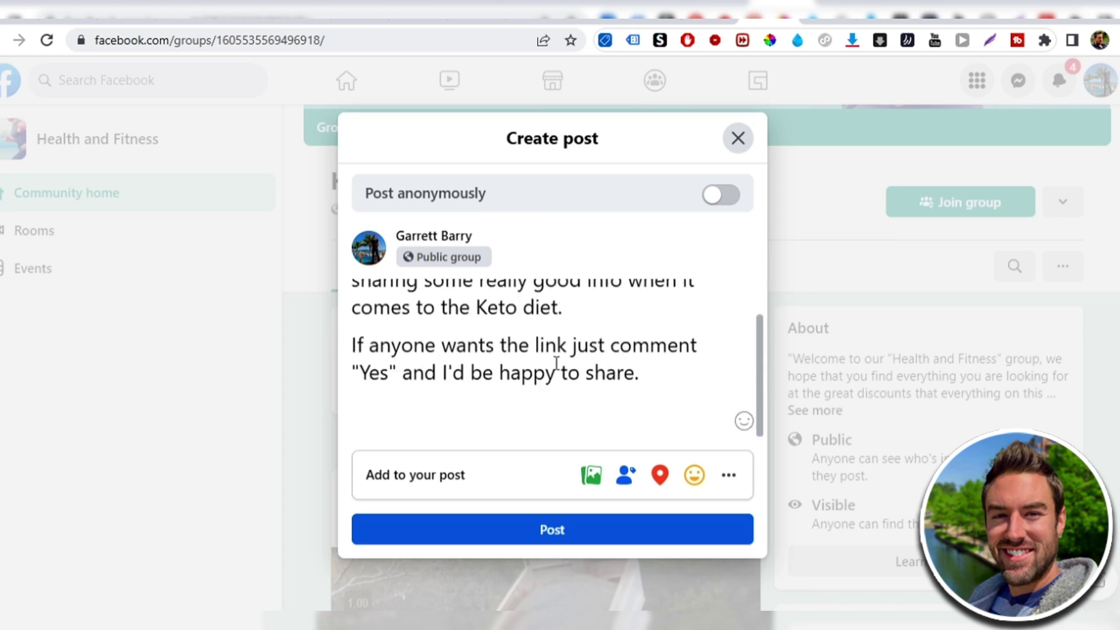
click(743, 421)
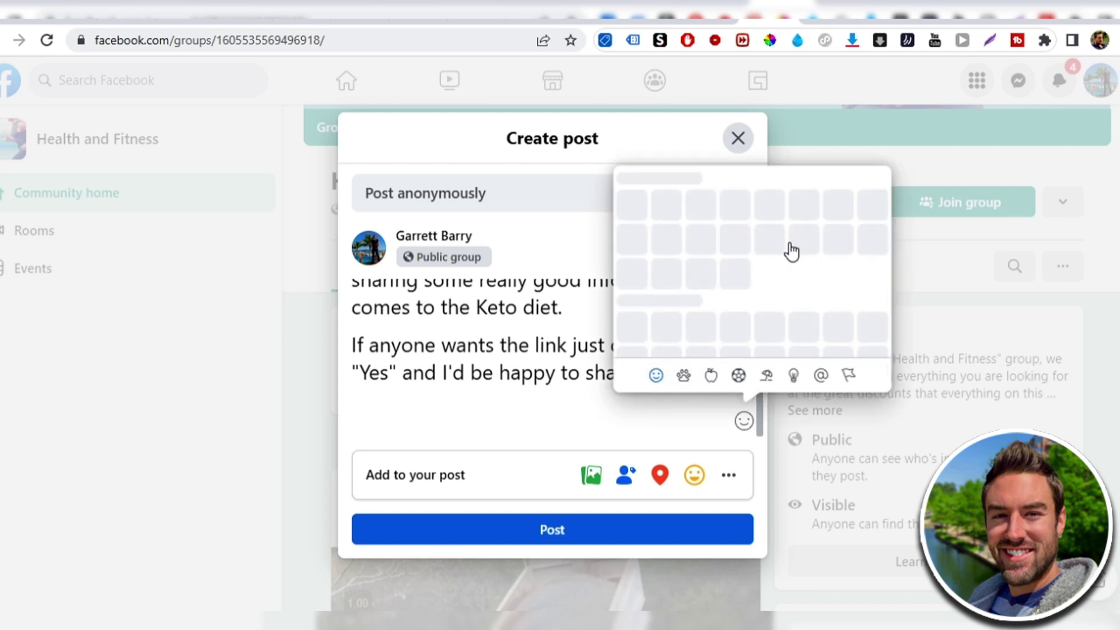
scroll(791, 245, down, 10)
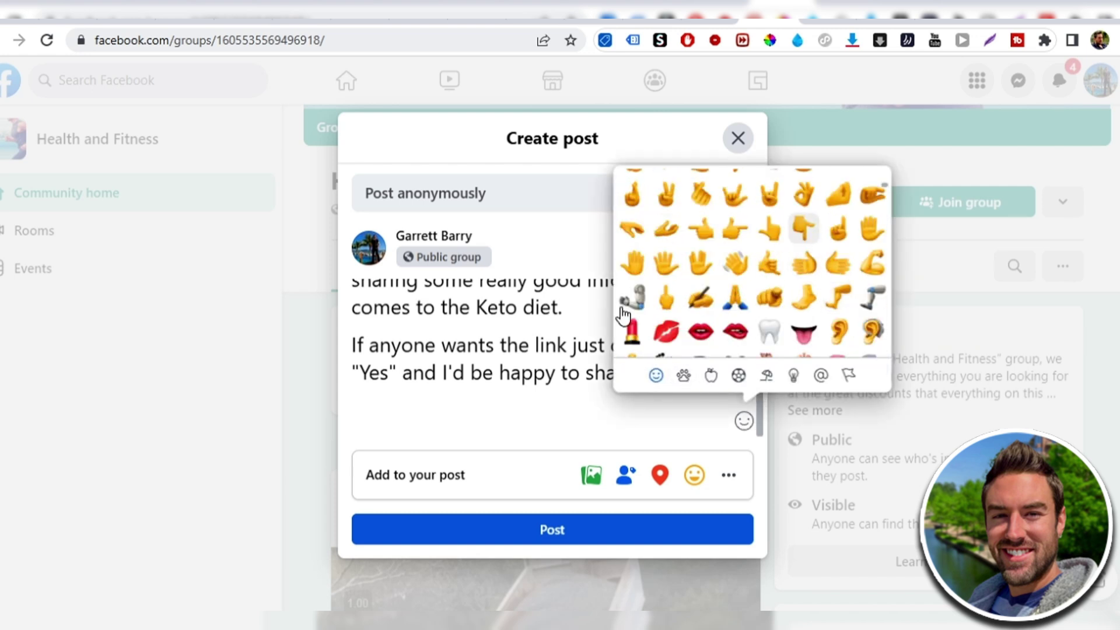
click(532, 428)
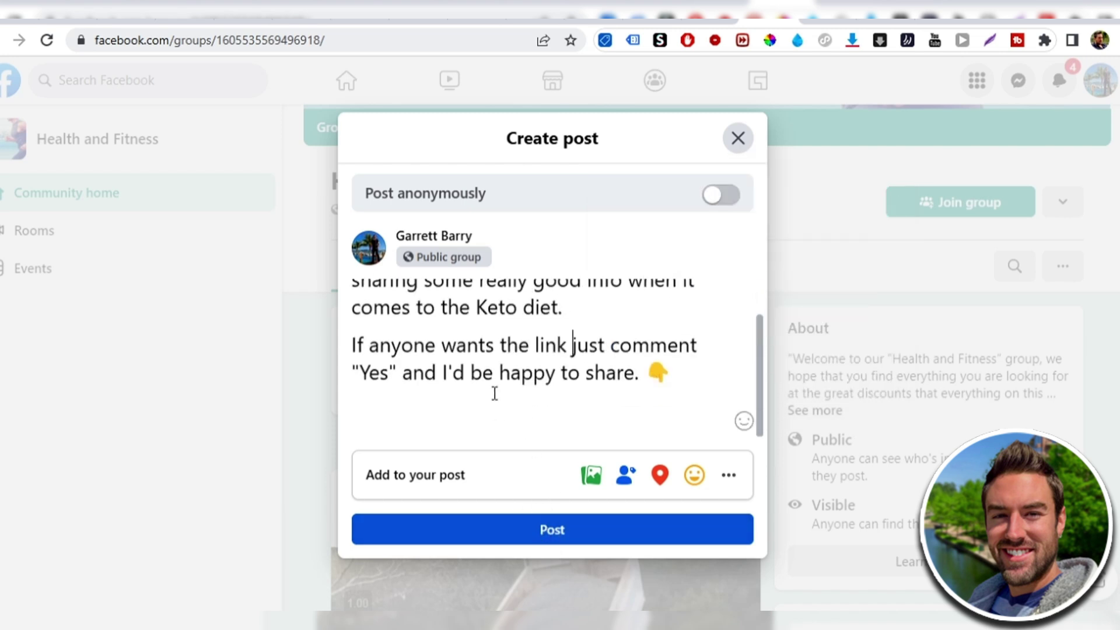
scroll(554, 301, up, 1)
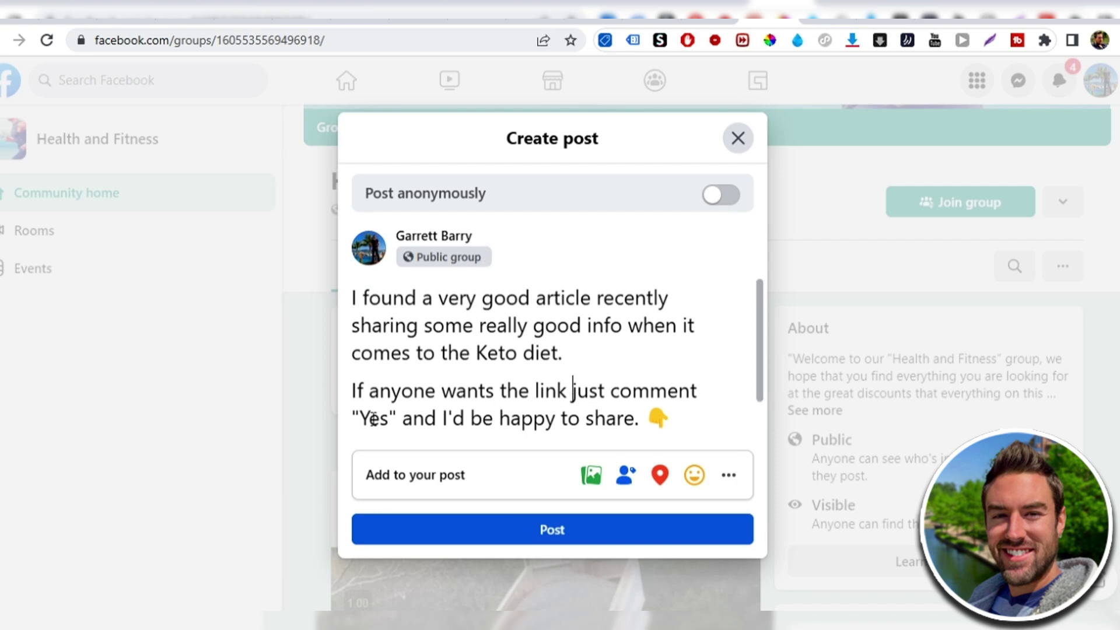
Select the blog post URL in Notepad, then view the live '5 Tips to Get Into Ketosis' article.
click(736, 138)
scroll(488, 337, down, 10)
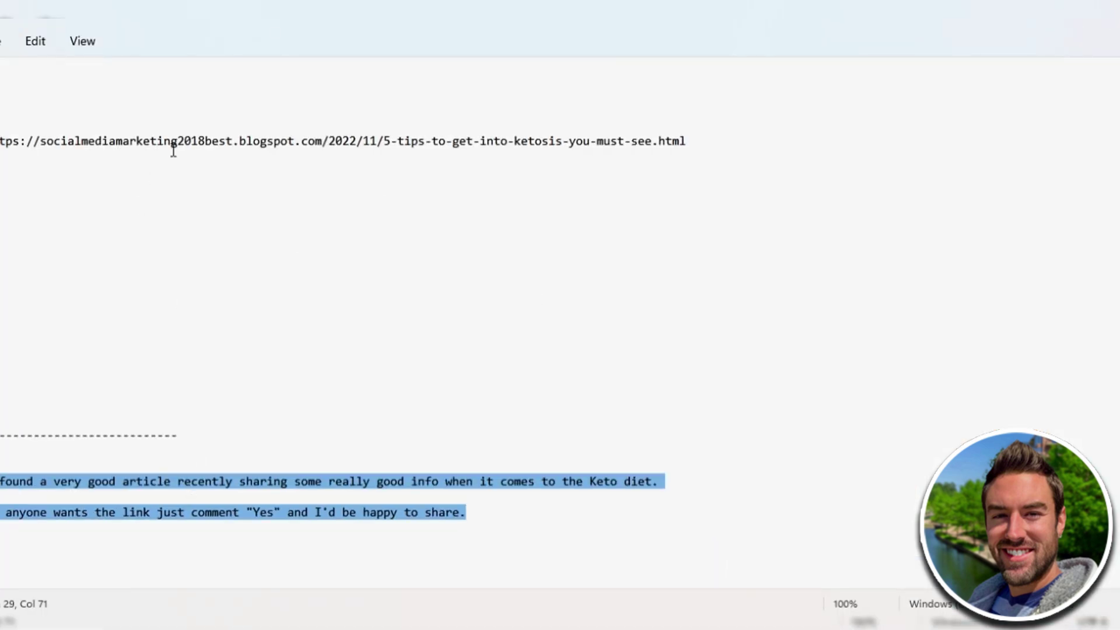
triple_click(178, 143)
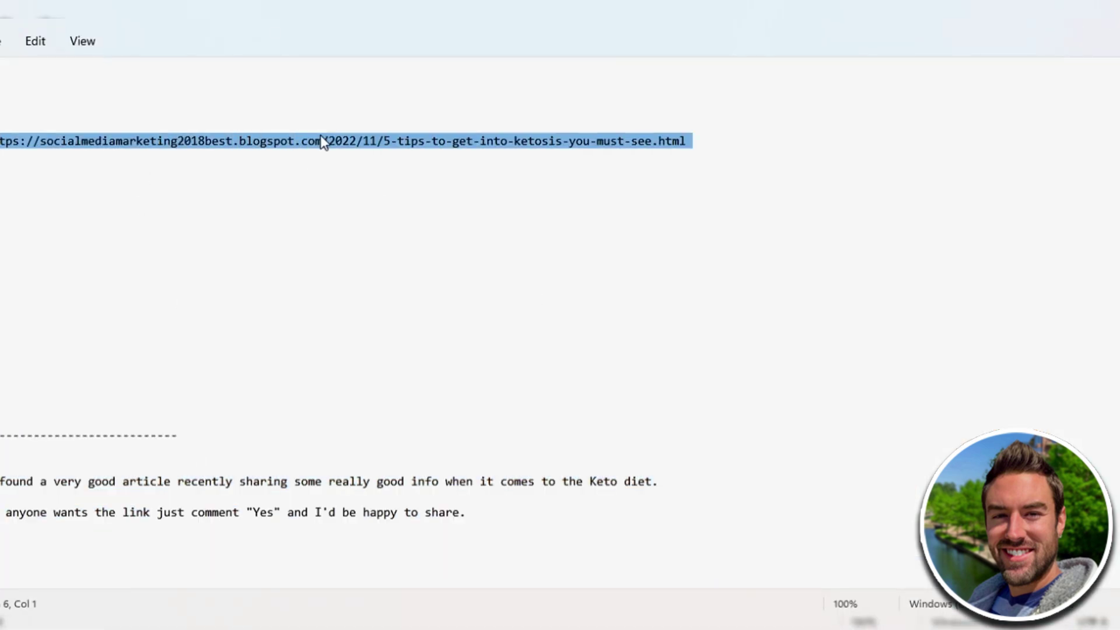
click(1043, 23)
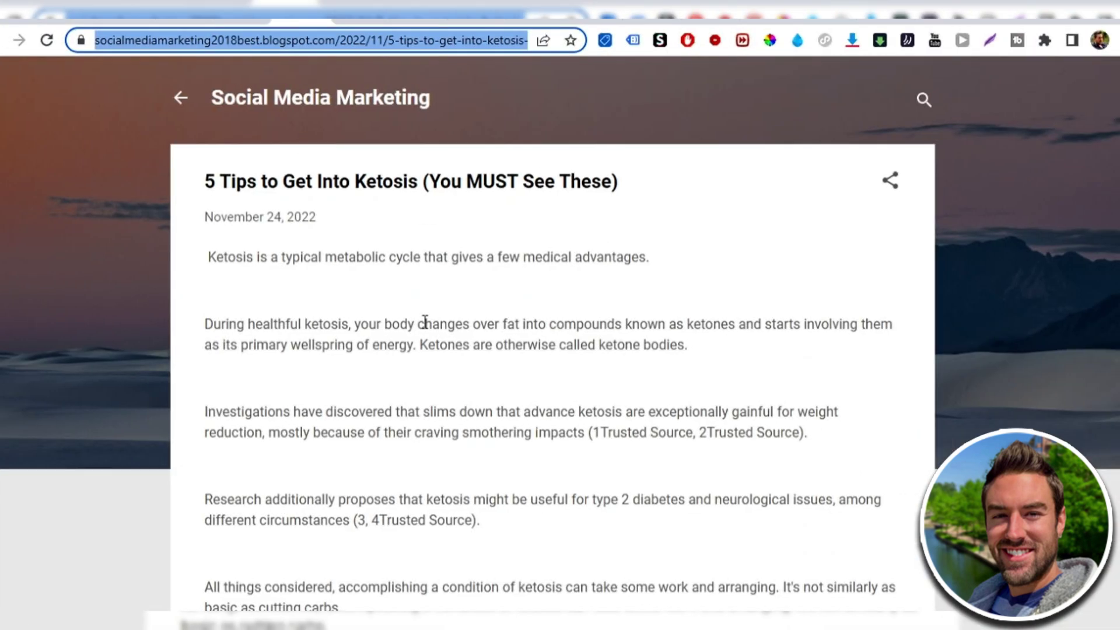
scroll(425, 322, down, 20)
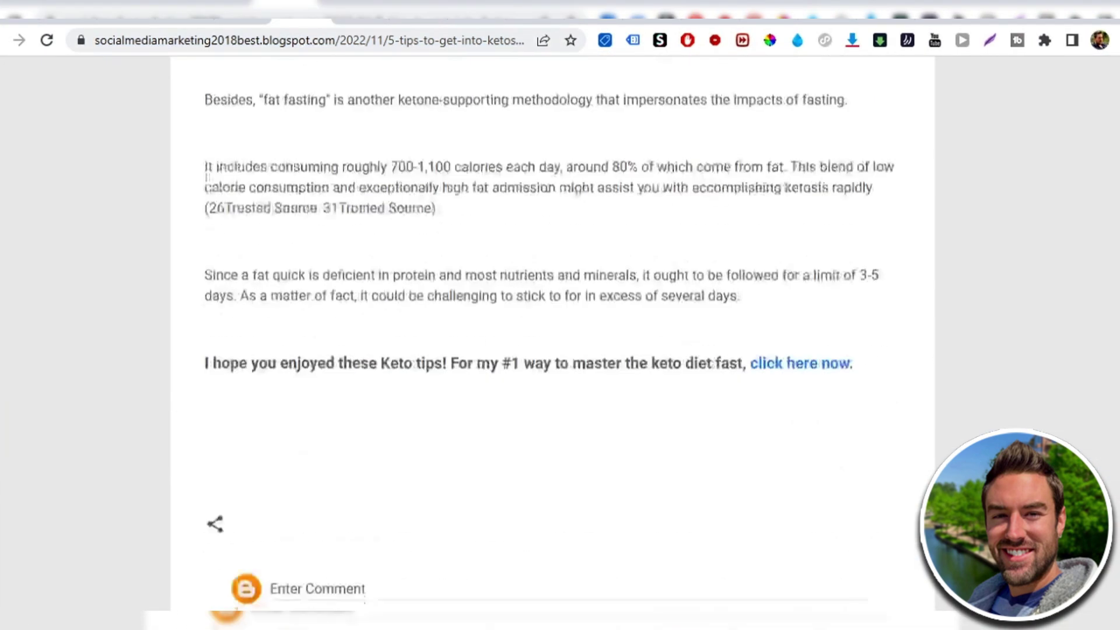
scroll(798, 552, up, 2)
scroll(592, 242, up, 20)
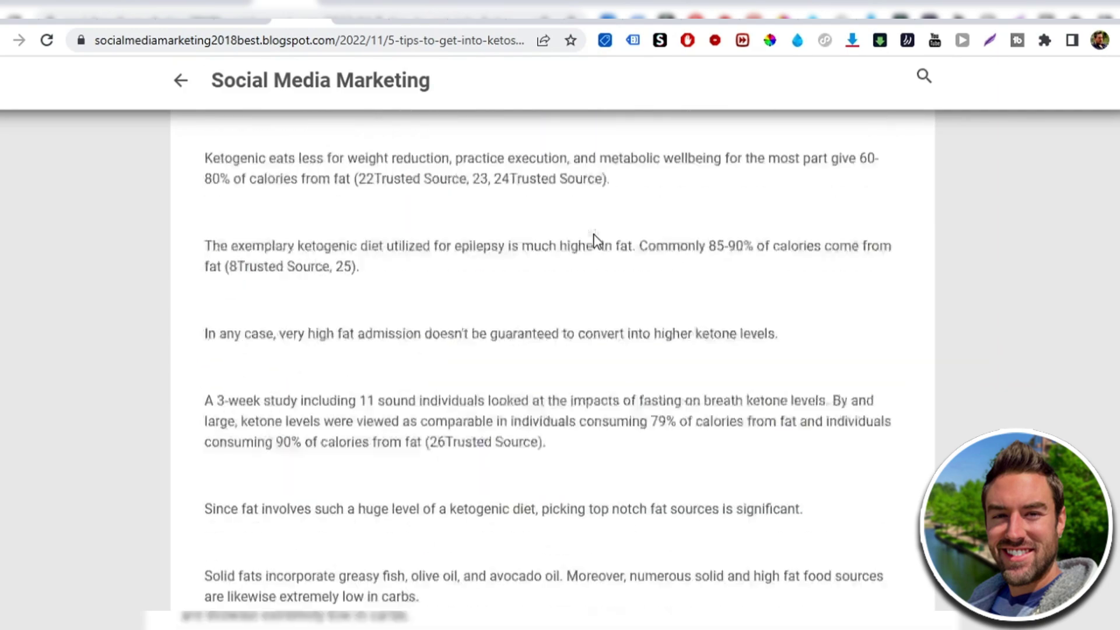
scroll(603, 274, up, 6)
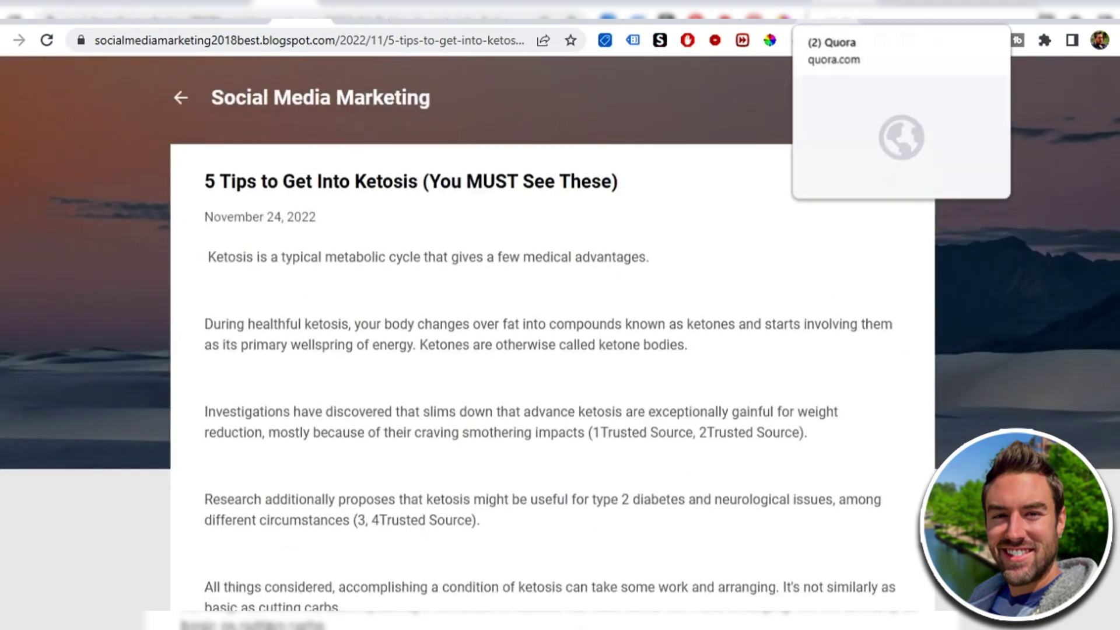
Search Quora for 'keto' and filter results to Questions, led by 'What is the keto diet?'.
click(828, 9)
click(528, 81)
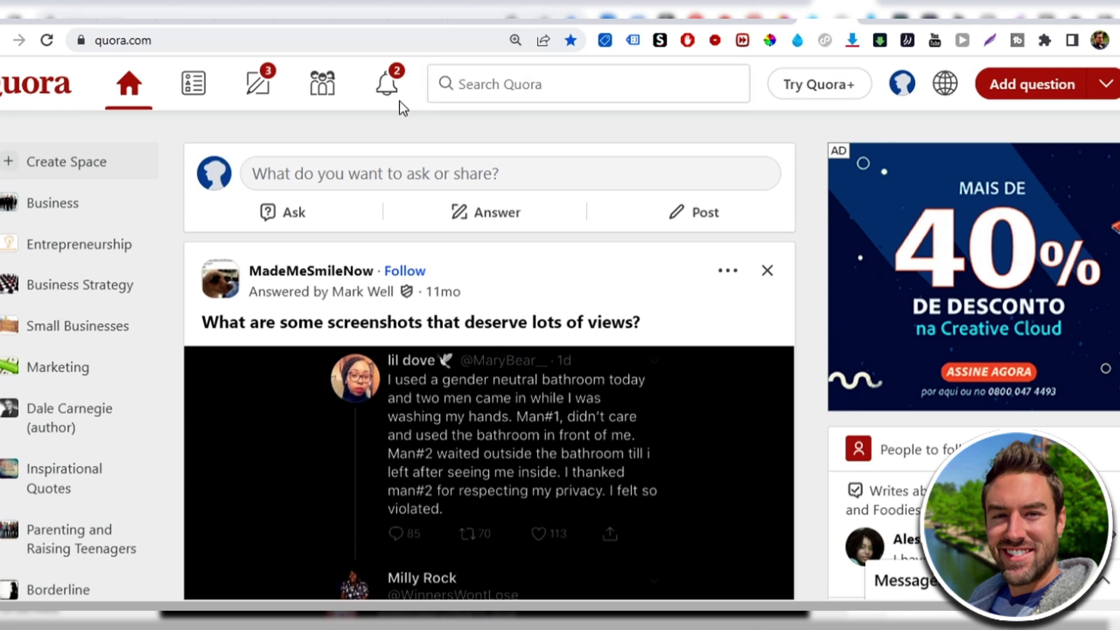
click(554, 84)
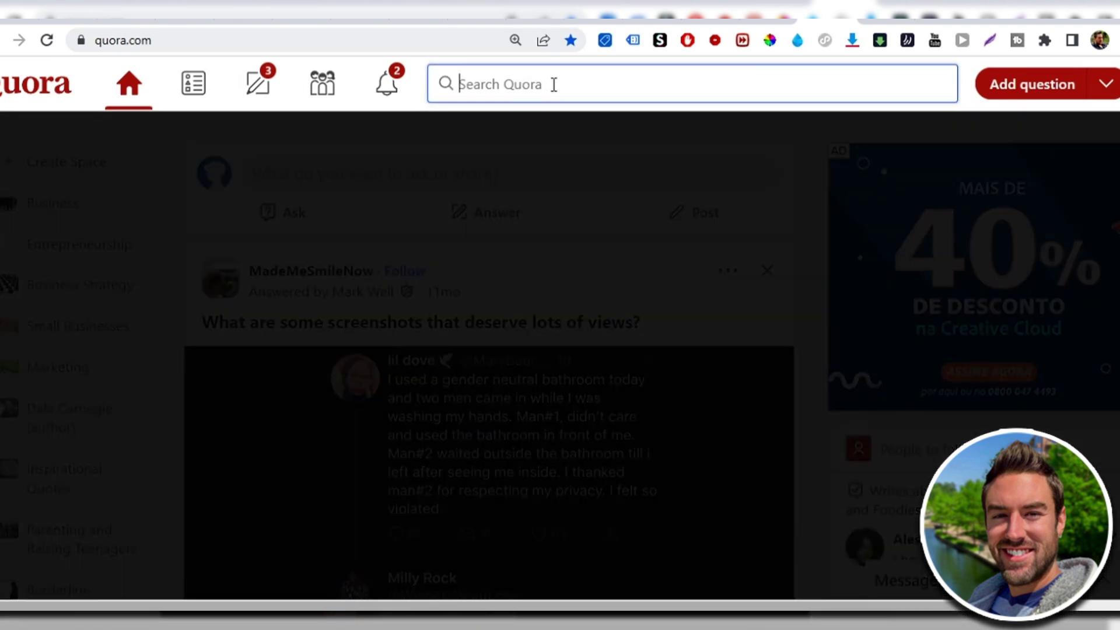
text(keto)
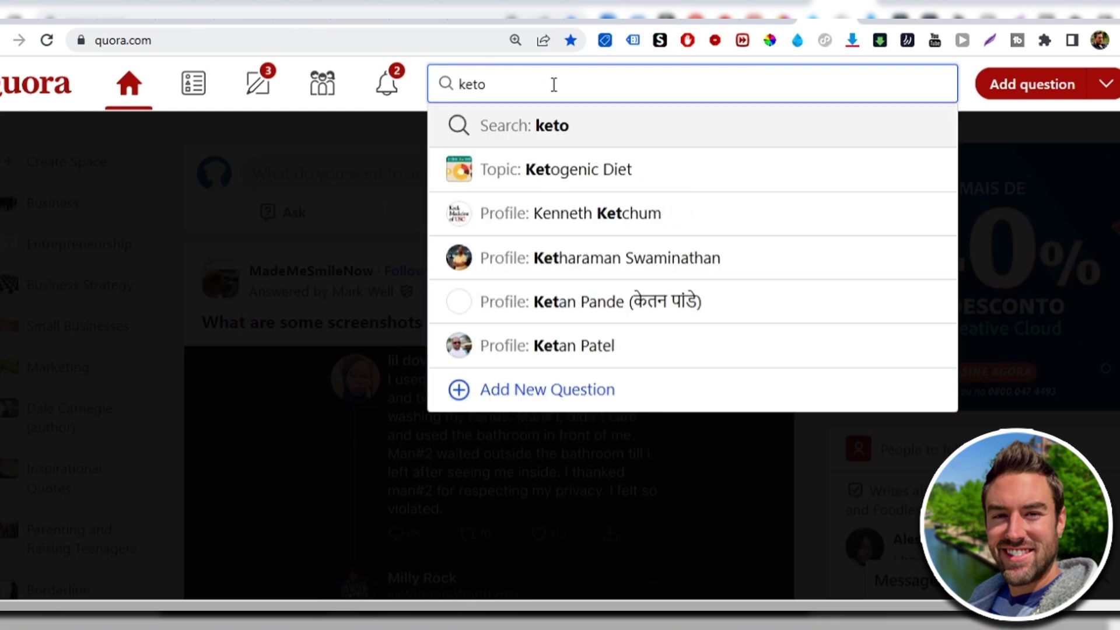
click(568, 124)
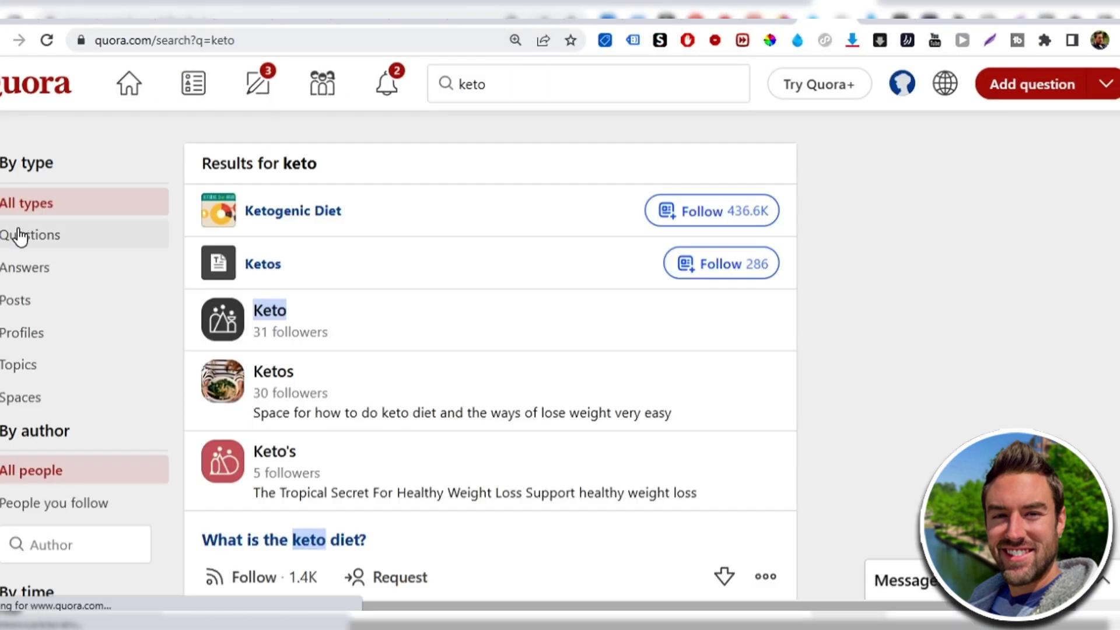
click(29, 236)
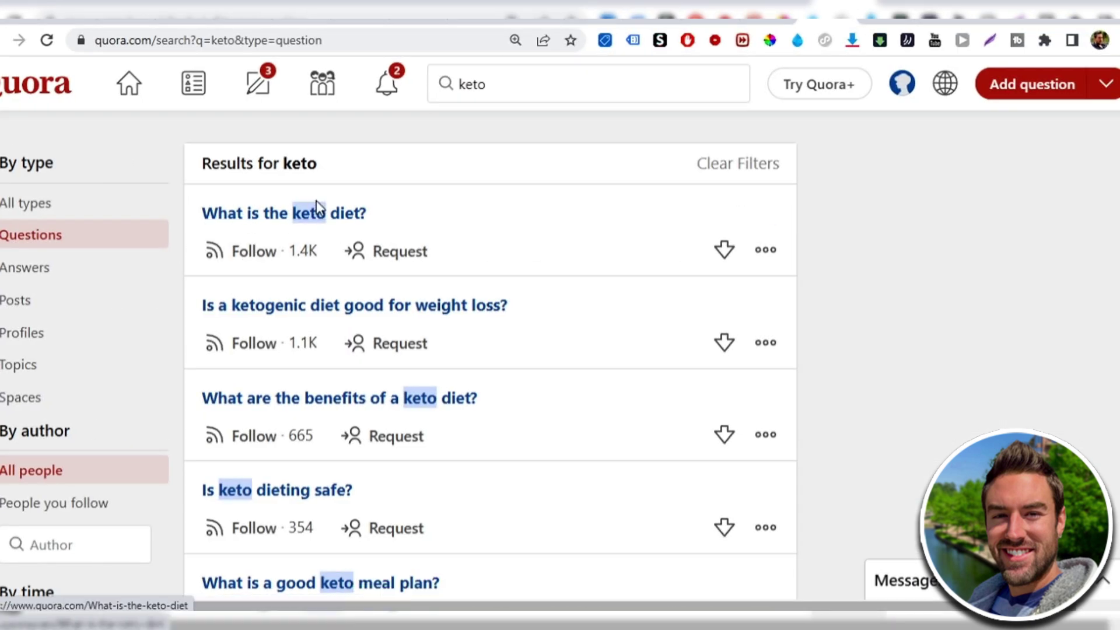
scroll(312, 212, down, 2)
scroll(312, 231, down, 2)
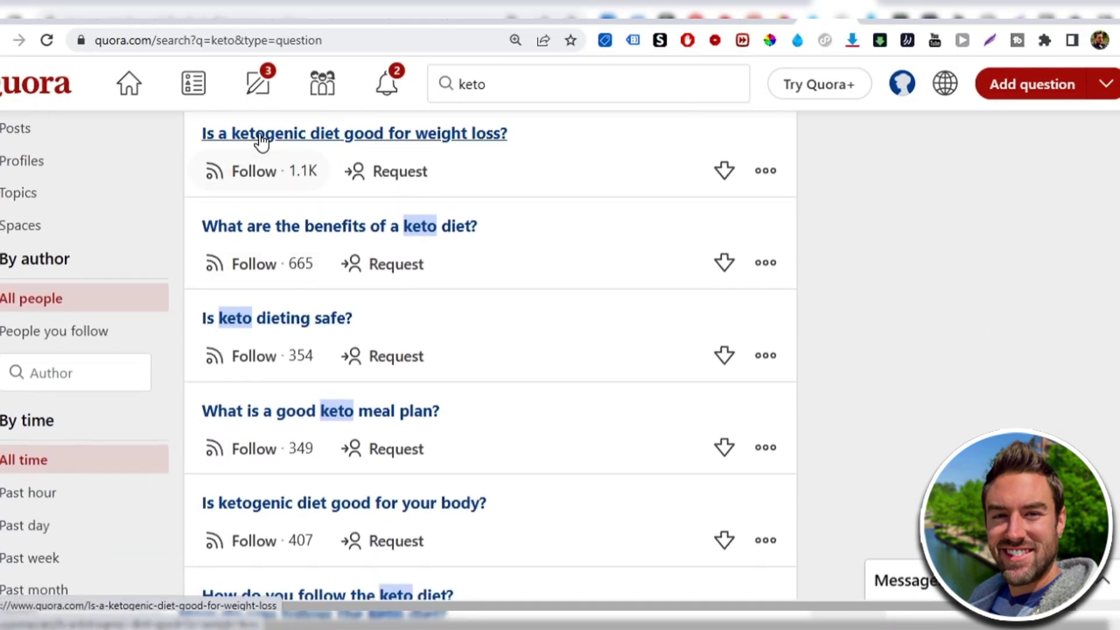
scroll(322, 251, up, 2)
scroll(460, 270, down, 1)
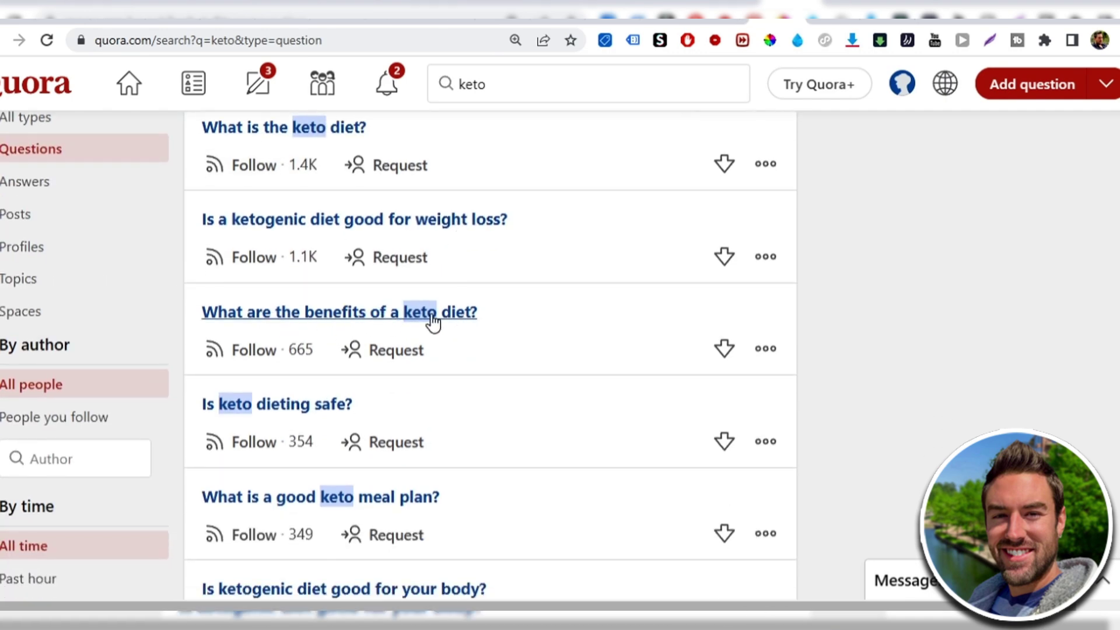
Answer 'What are the benefits of a keto diet?' with the blog paragraphs plus 'For the full indepth article click'.
click(412, 319)
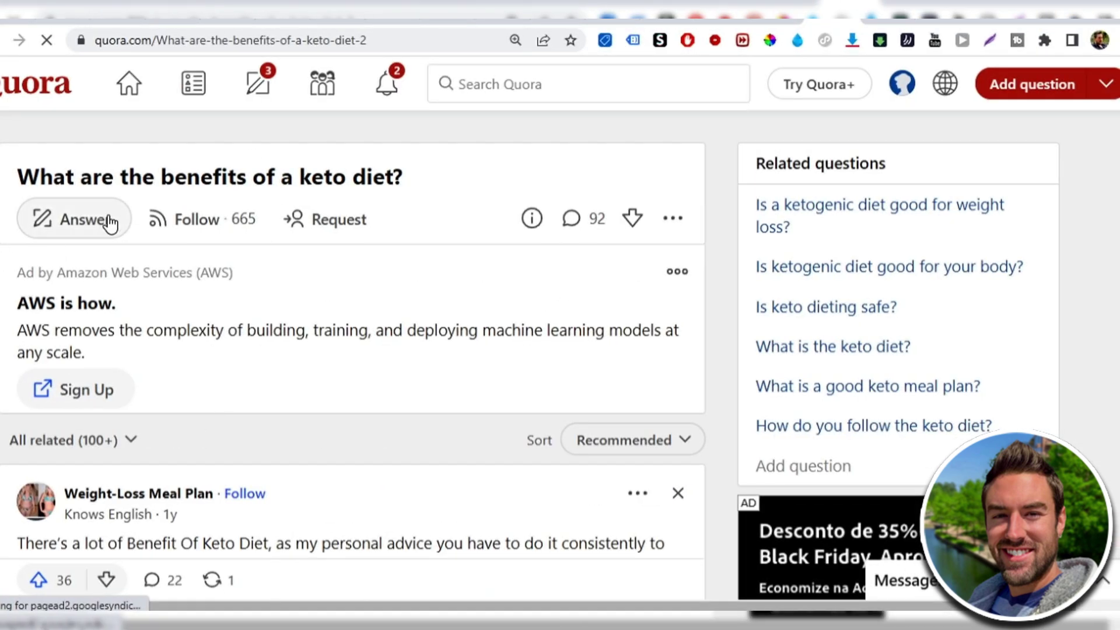
click(93, 225)
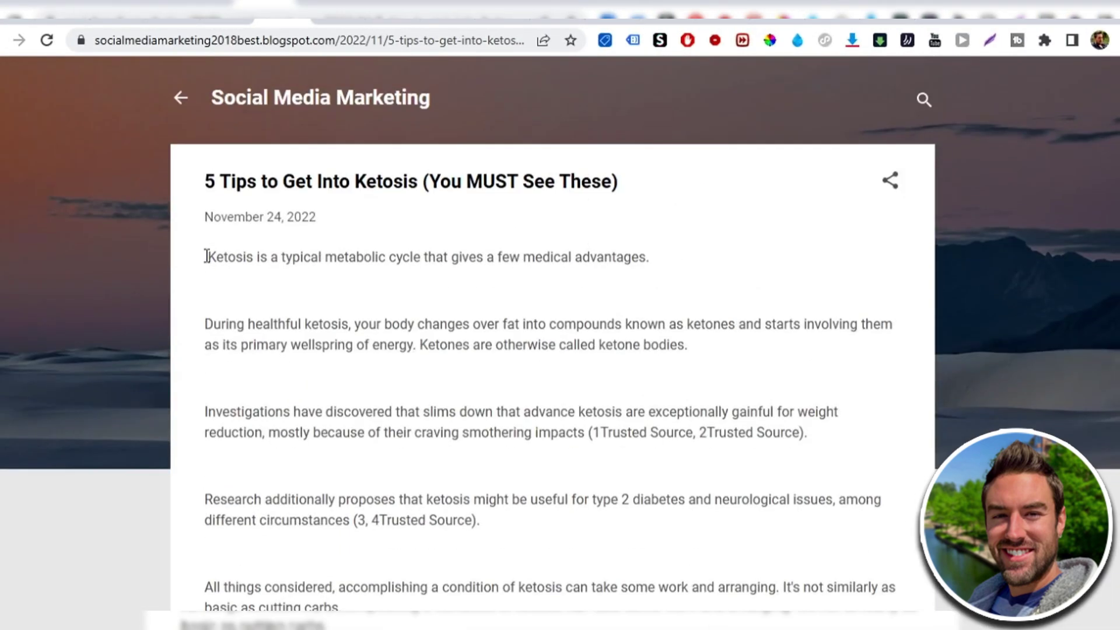
drag(207, 256, 362, 265)
scroll(408, 323, down, 6)
scroll(379, 292, up, 6)
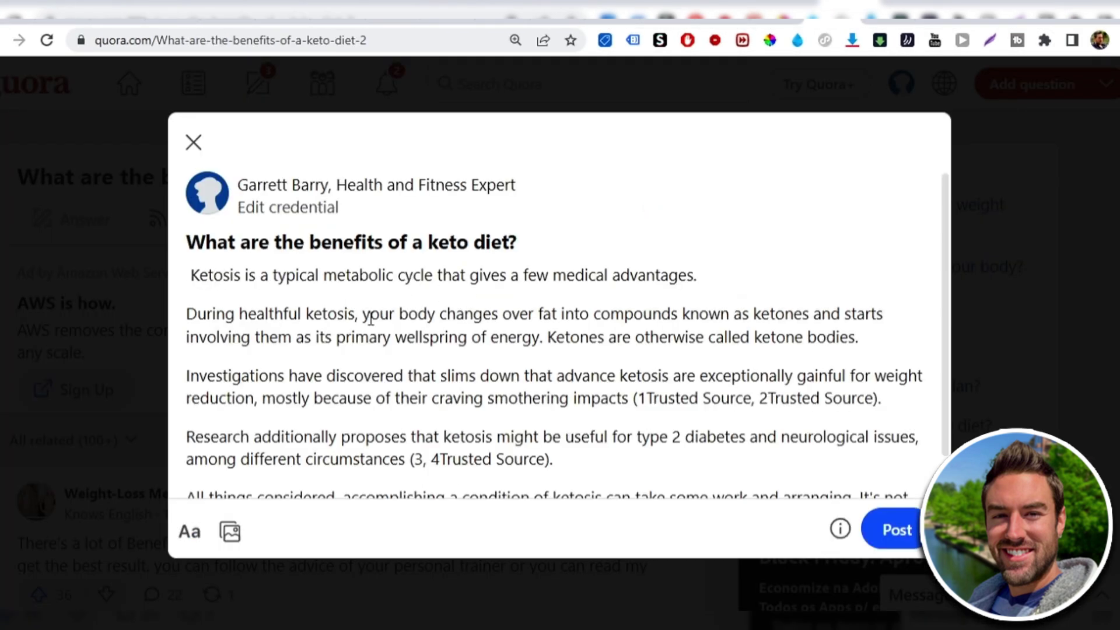
scroll(408, 408, down, 1)
click(437, 448)
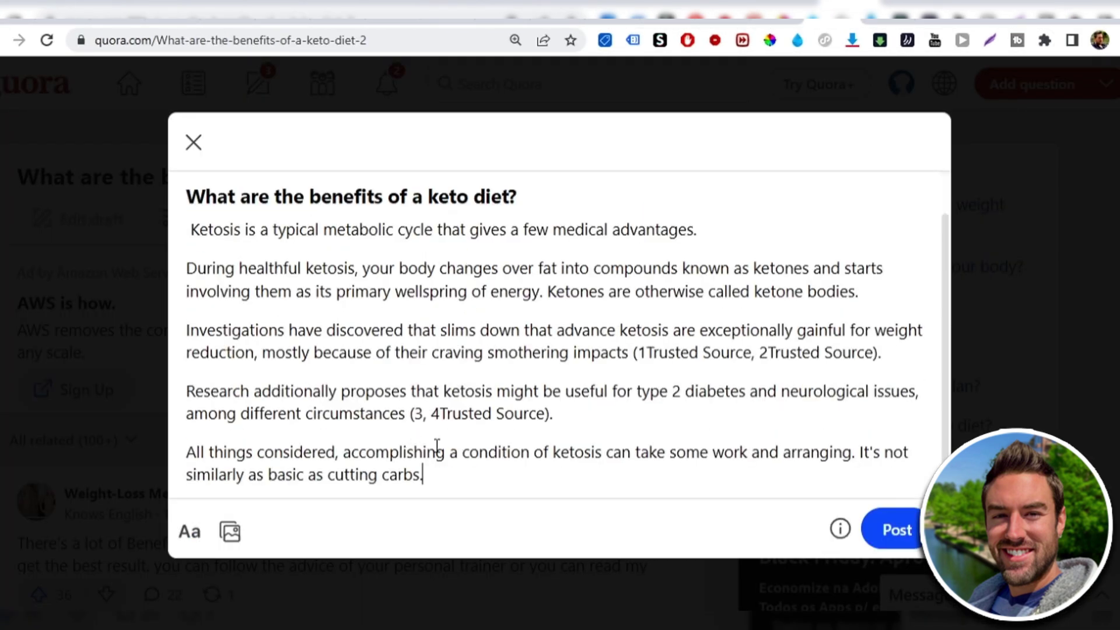
key(Return)
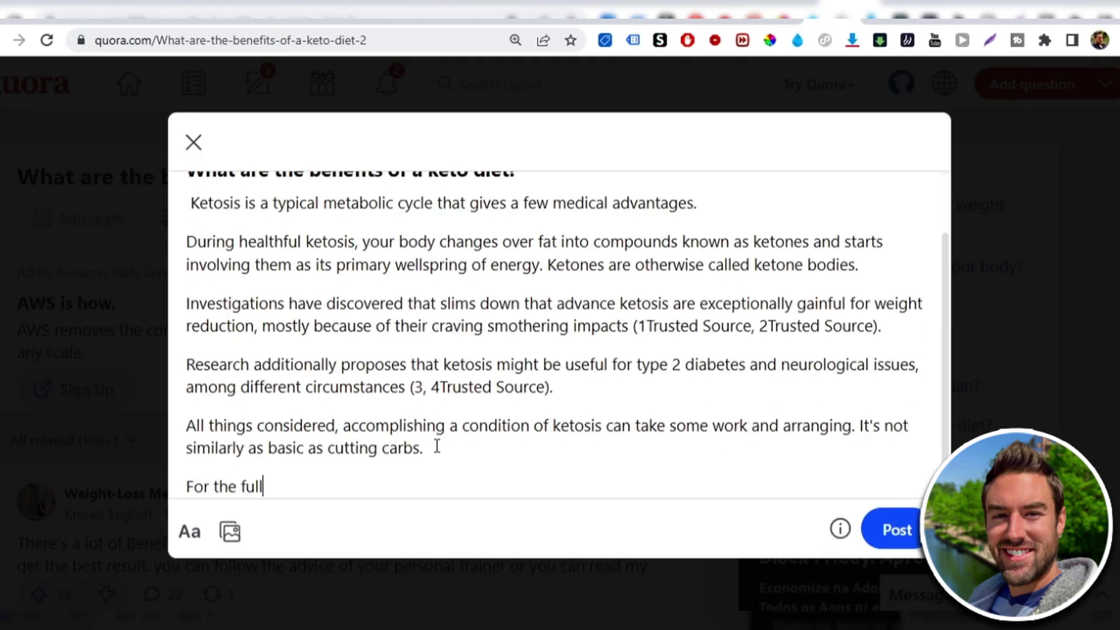
text(For the full indepth article click here)
Link 'click here' to the blog post URL and publish the answer.
drag(373, 486, 464, 488)
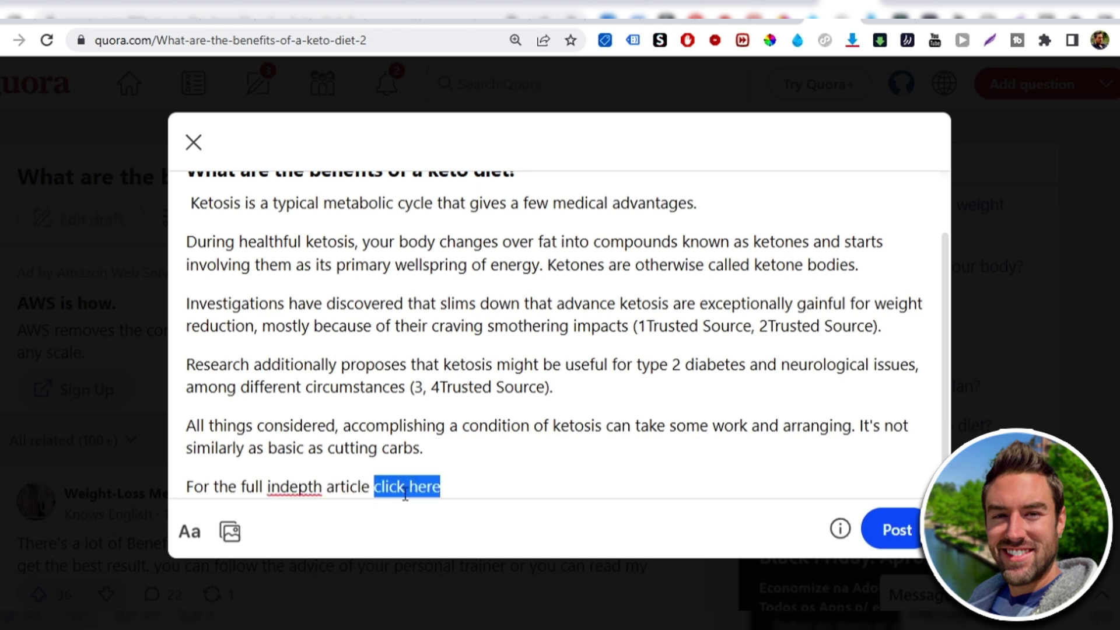
click(189, 531)
click(392, 531)
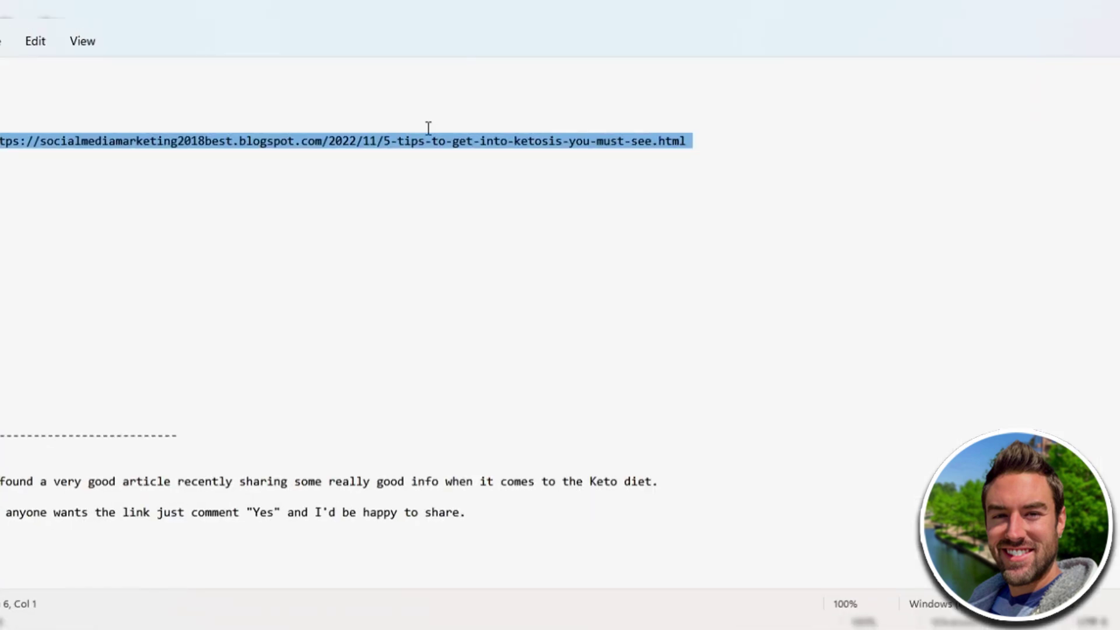
right_click(405, 142)
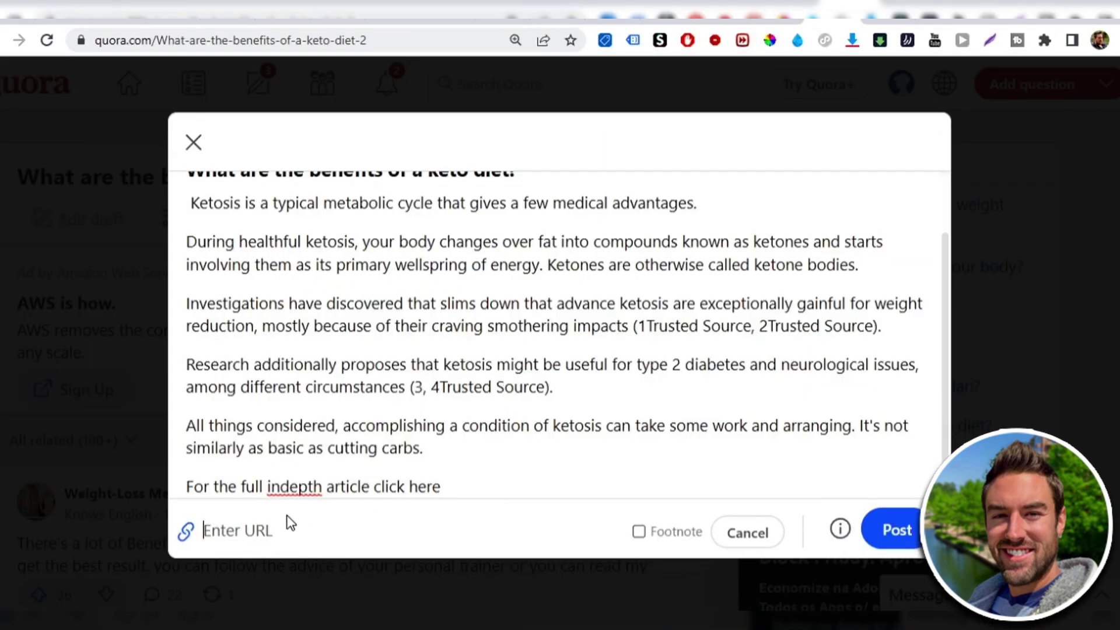
key(ctrl+v)
key(Return)
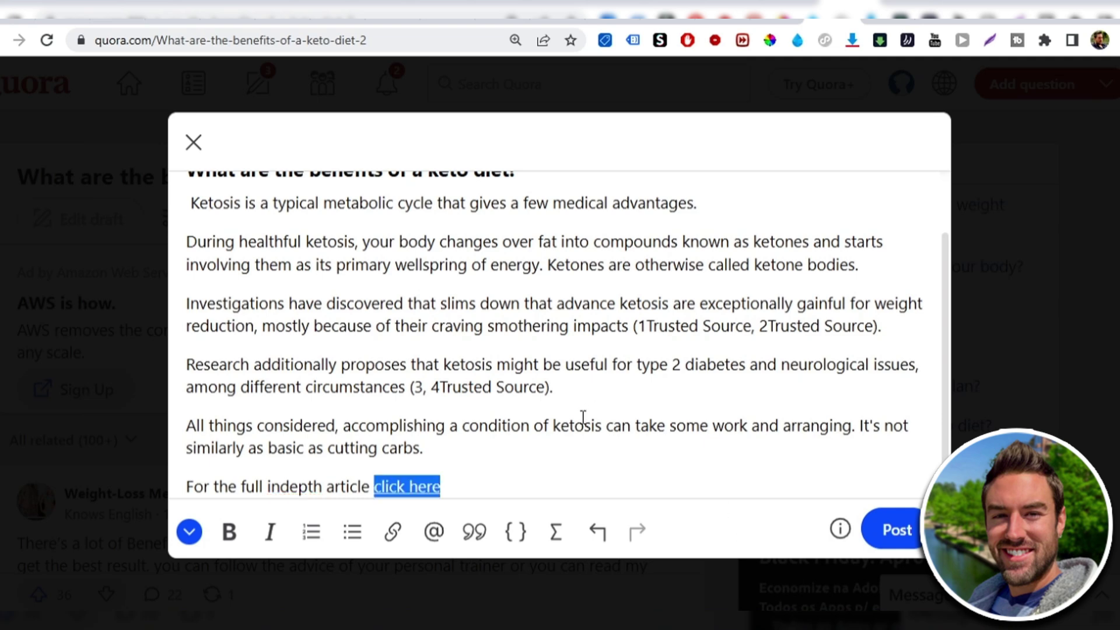
click(408, 485)
scroll(588, 453, up, 2)
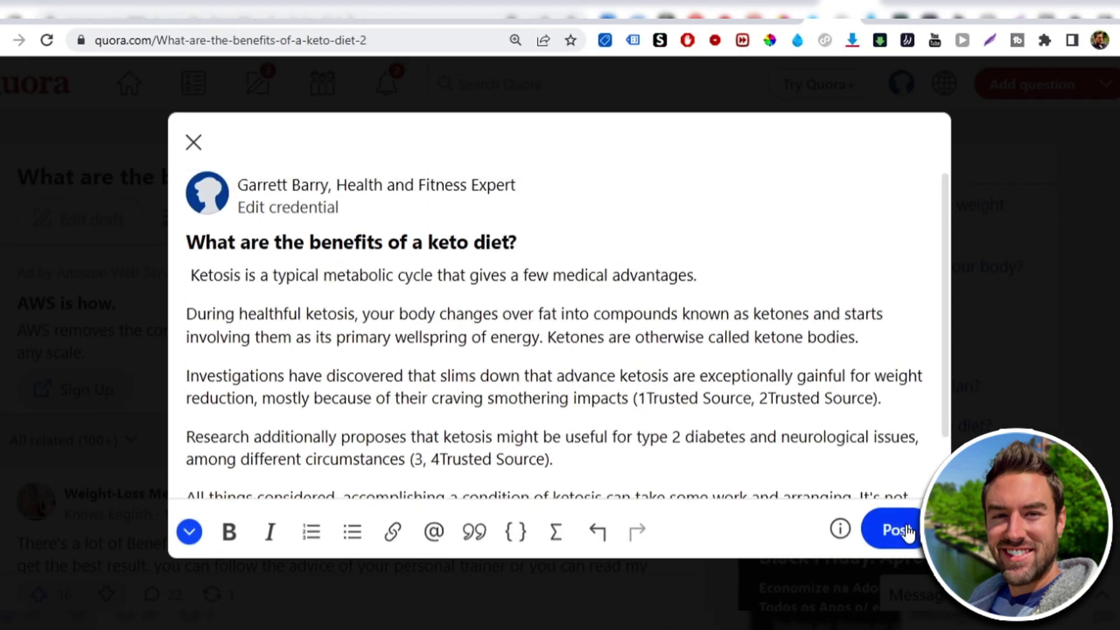
click(901, 530)
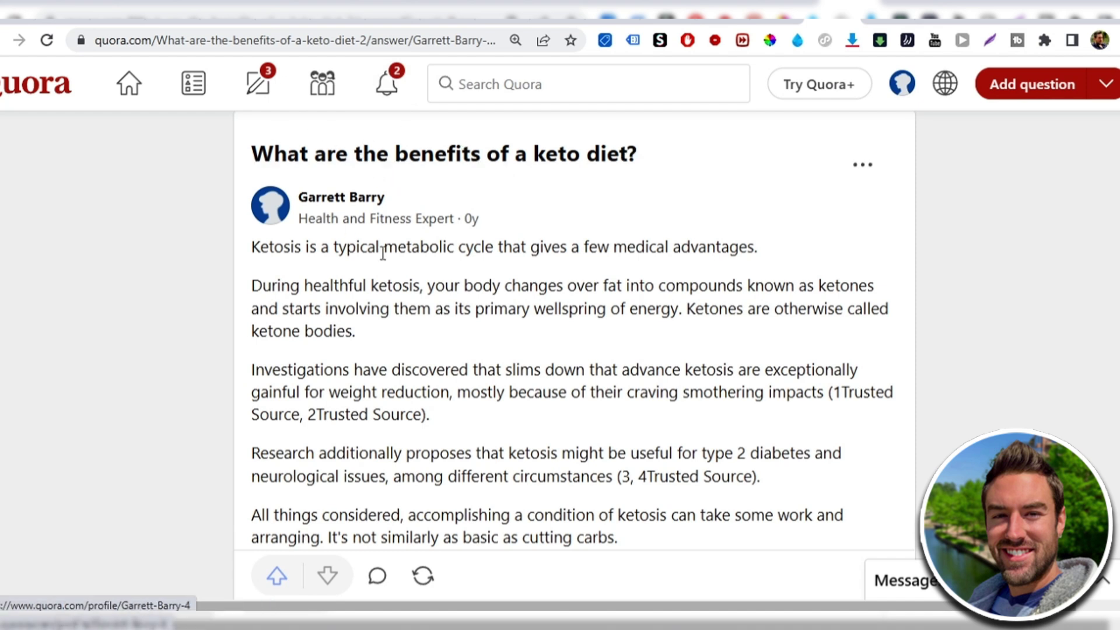
Open the blog article through the answer's 'click here' link and scroll down toward its end.
scroll(461, 262, down, 4)
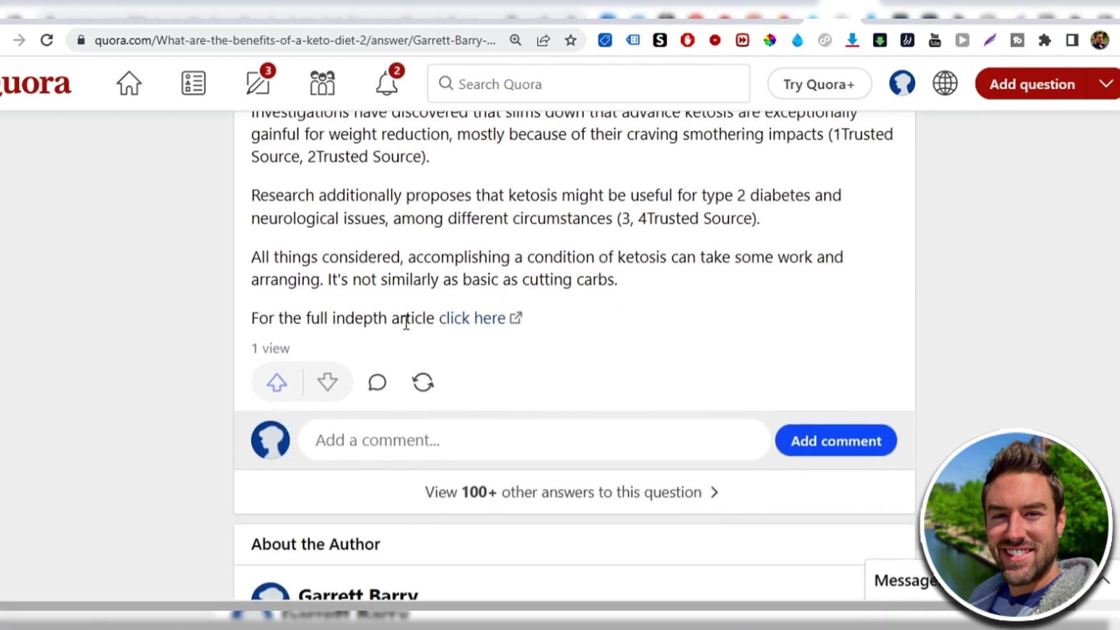
click(487, 320)
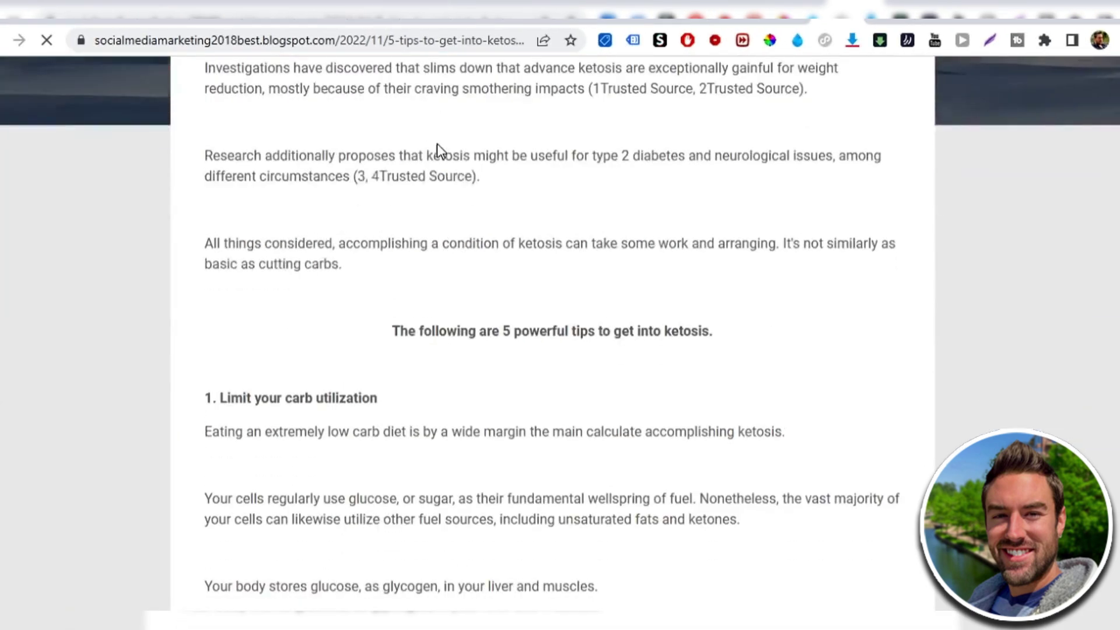
scroll(1115, 148, down, 20)
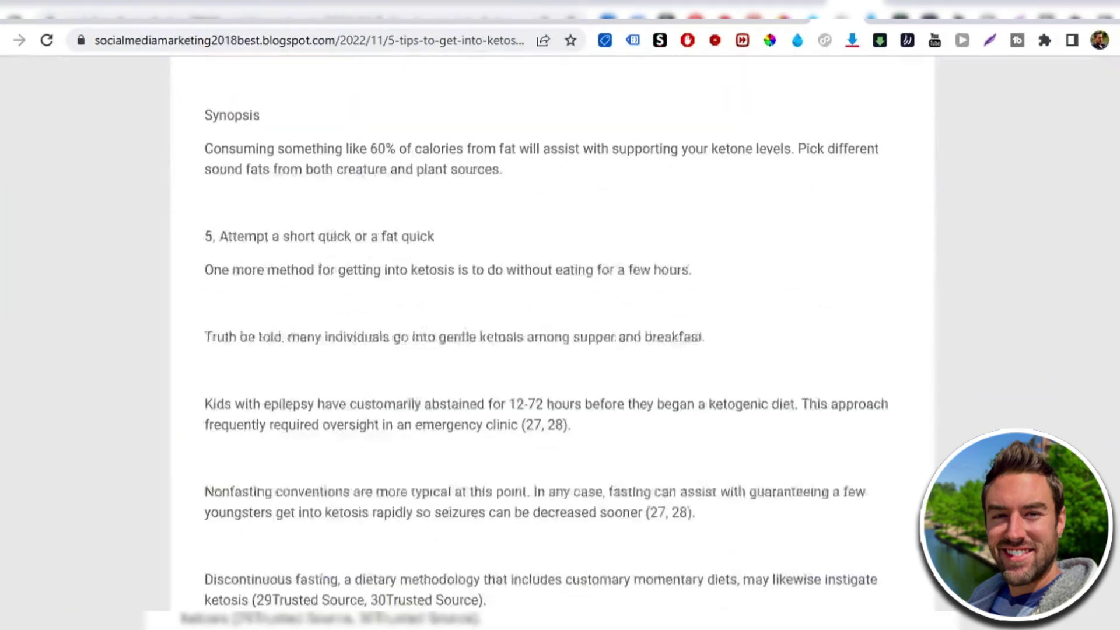
scroll(794, 248, down, 10)
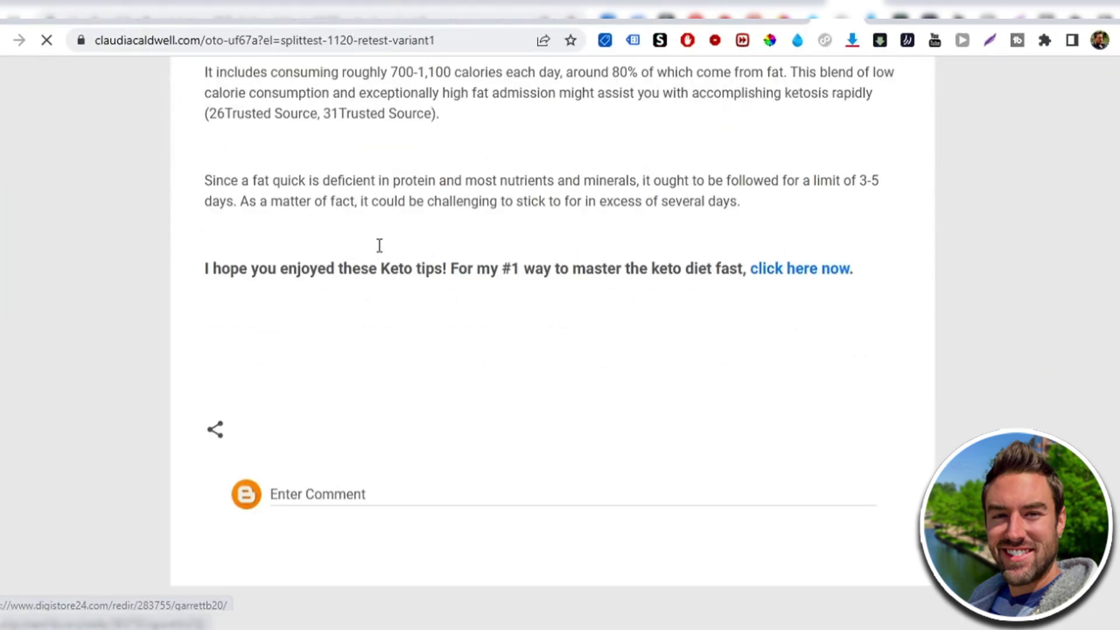